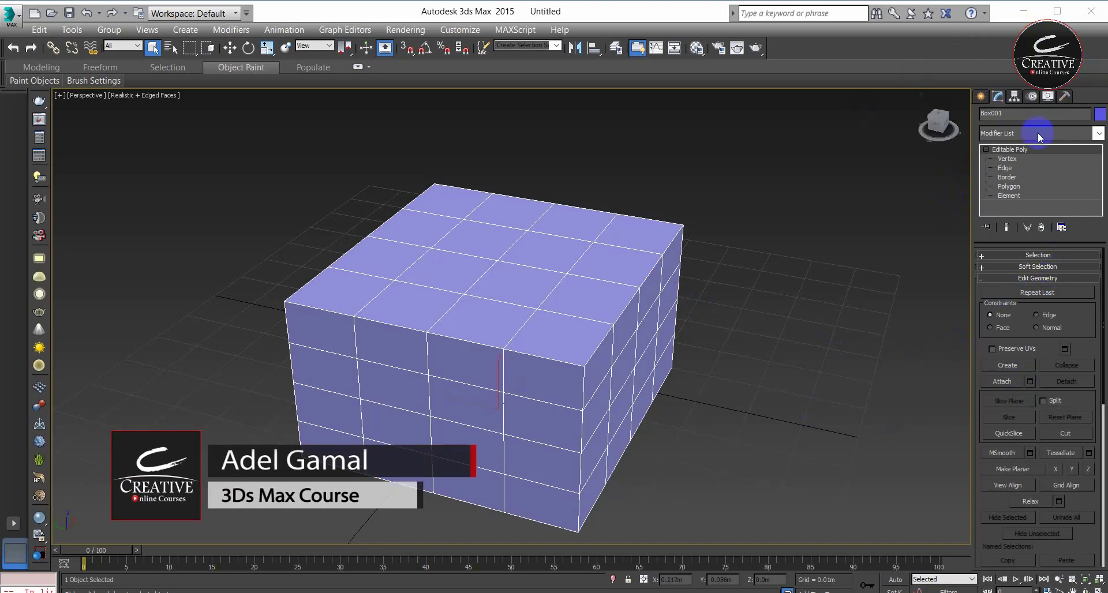
# At Border level, select the border loop around the rectangular opening in the box's side face
pyautogui.click(1007, 177)
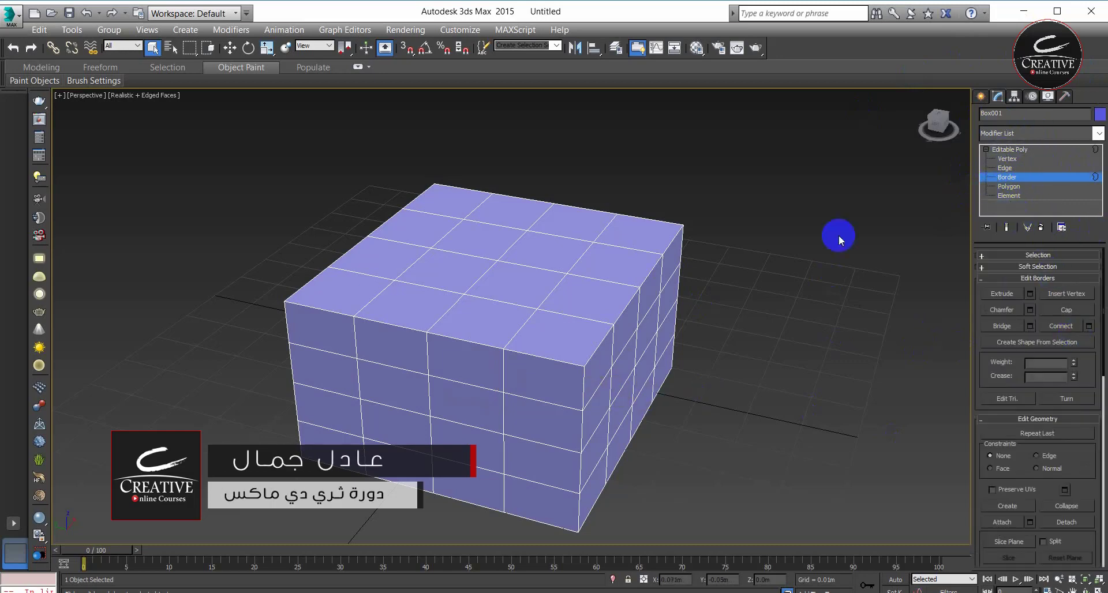
pyautogui.moveTo(502, 413)
pyautogui.keyDown('alt'); pyautogui.mouseDown(button='middle')
pyautogui.moveTo(696, 390)
pyautogui.moveTo(524, 372)
pyautogui.moveTo(712, 366)
pyautogui.moveTo(643, 383)
pyautogui.moveTo(549, 378)
pyautogui.moveTo(658, 394)
pyautogui.mouseUp(button='middle'); pyautogui.keyUp('alt')
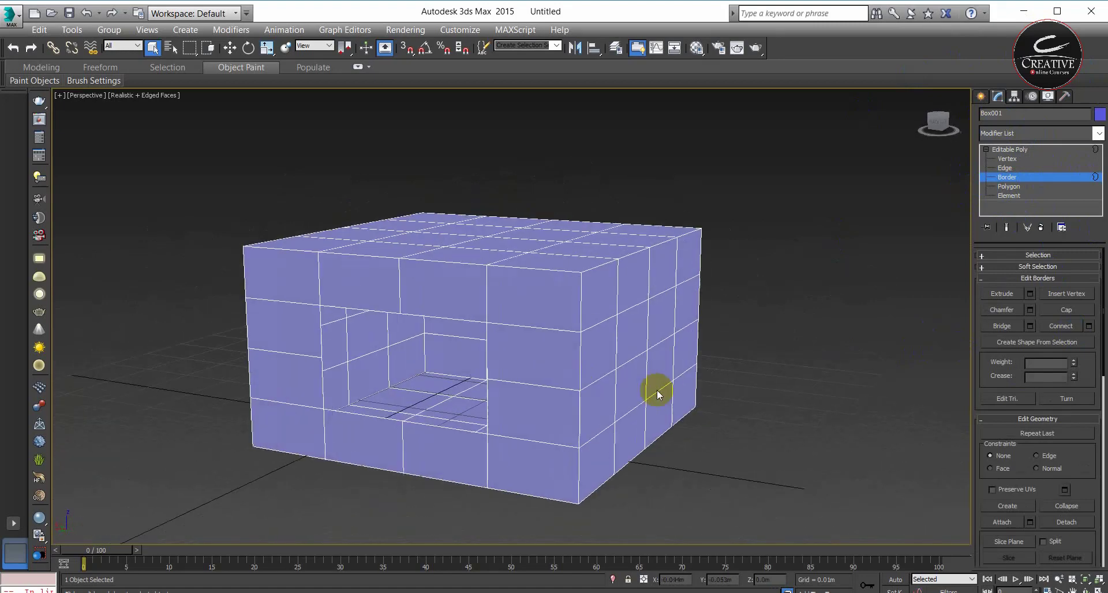
pyautogui.click(1024, 168)
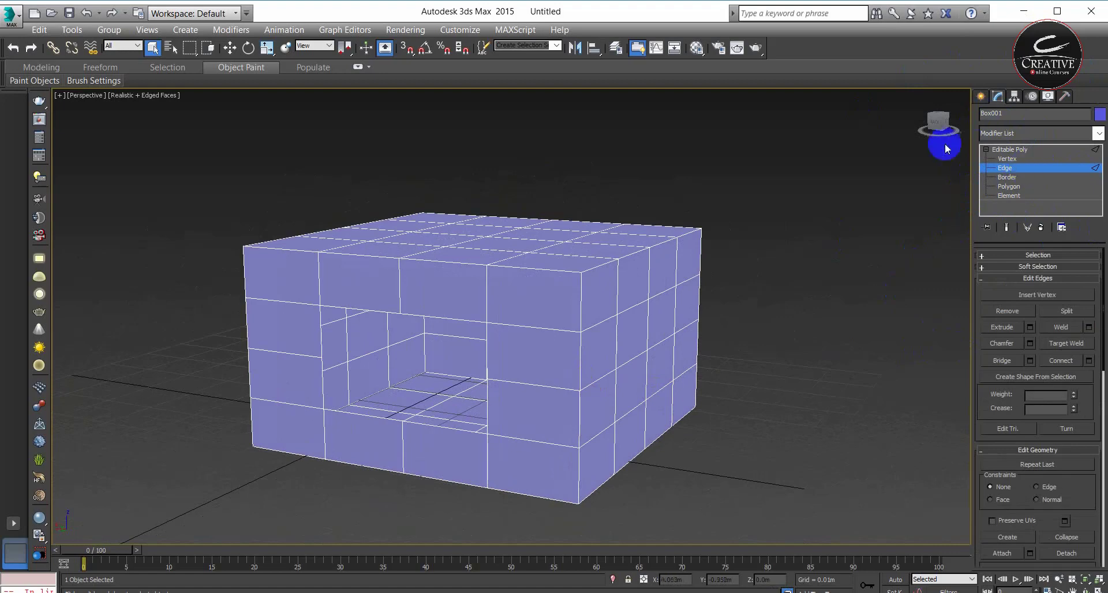
pyautogui.click(1009, 178)
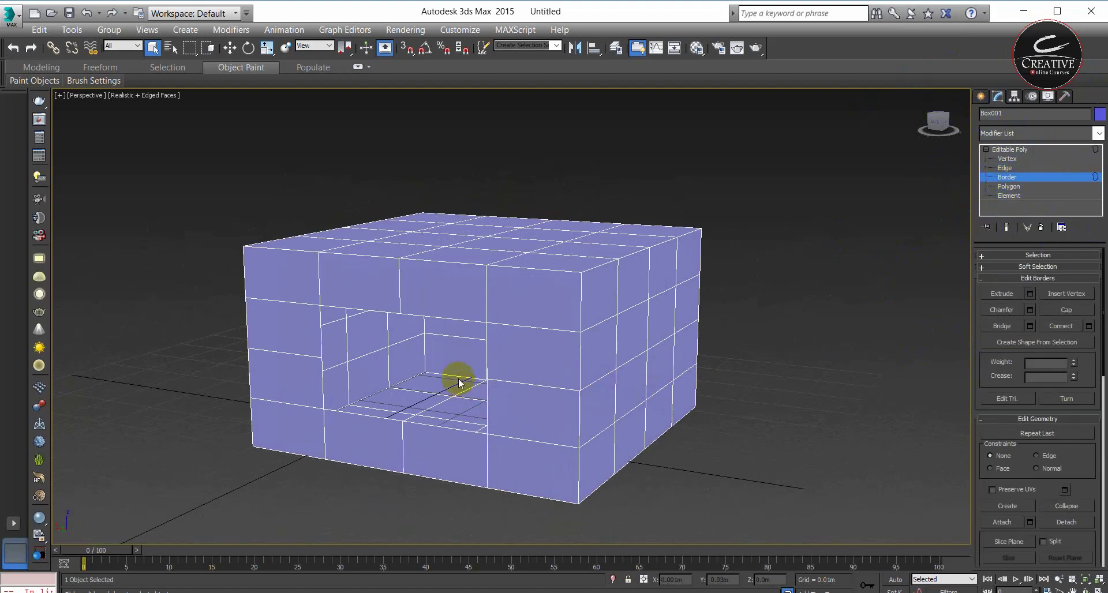
pyautogui.click(480, 321)
pyautogui.moveTo(425, 388)
pyautogui.keyDown('alt'); pyautogui.mouseDown(button='middle')
pyautogui.moveTo(554, 385)
pyautogui.moveTo(455, 354)
pyautogui.moveTo(554, 398)
pyautogui.mouseUp(button='middle'); pyautogui.keyUp('alt')
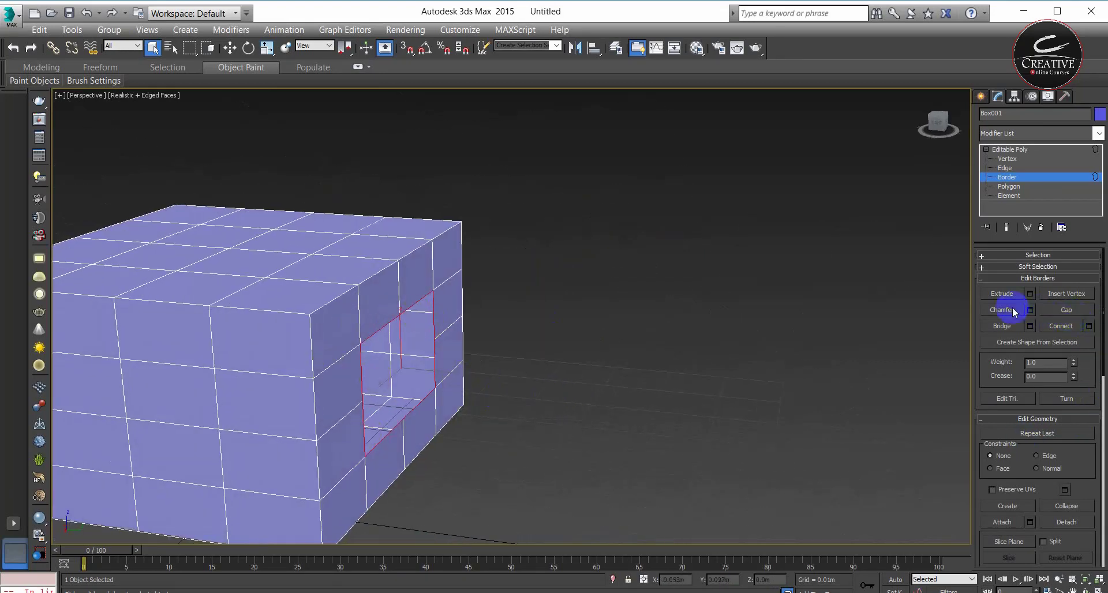
# Cap the hole and undo it, then create a shape from the border, proposed as Shape001
pyautogui.click(1005, 168)
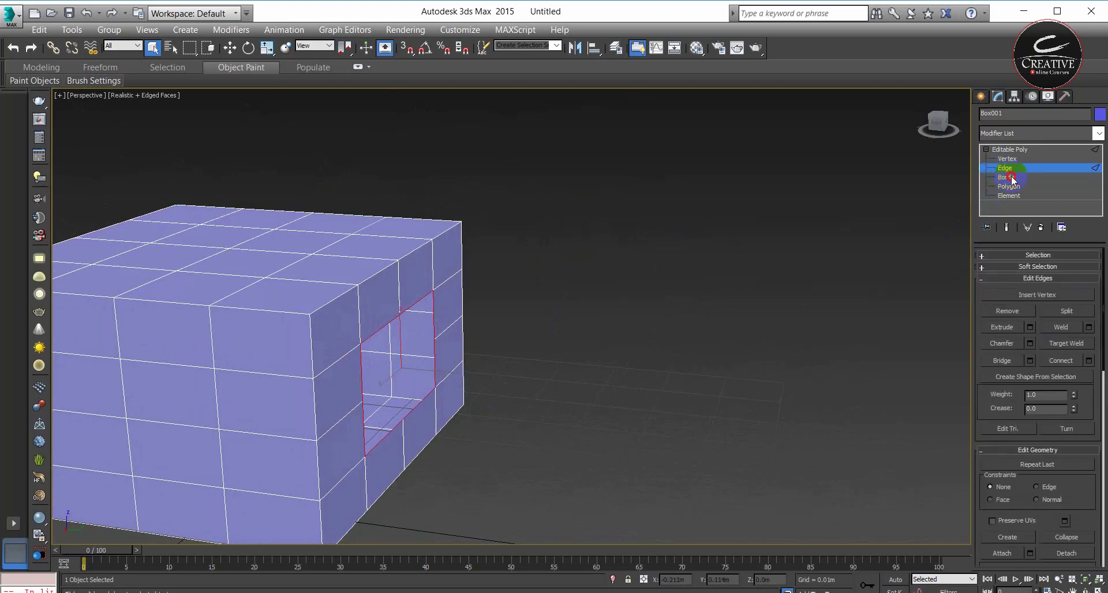
pyautogui.click(1010, 178)
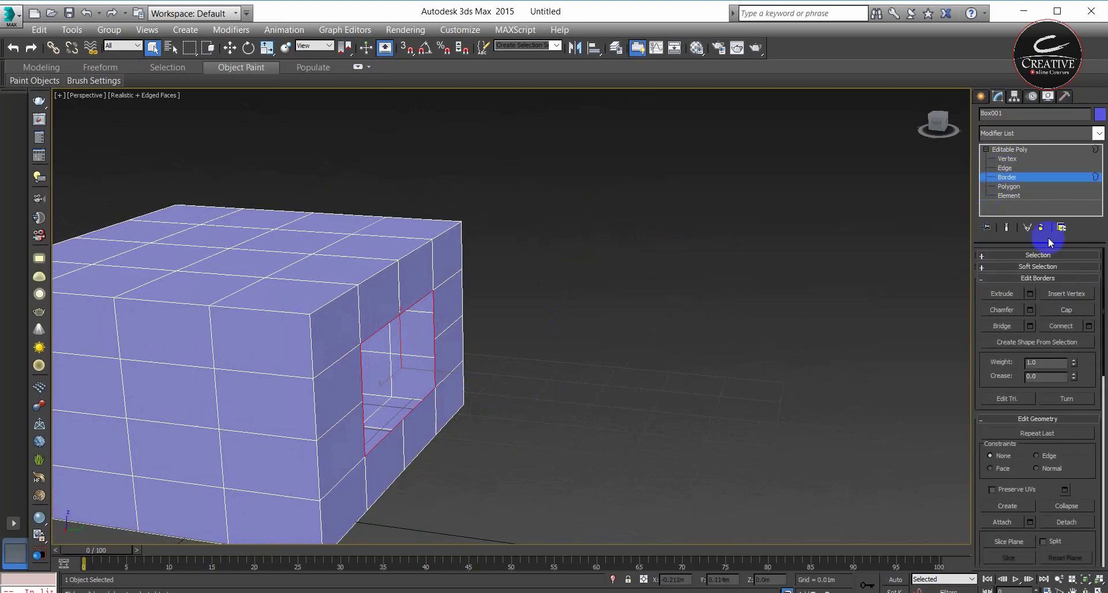
pyautogui.click(1067, 310)
pyautogui.moveTo(441, 415)
pyautogui.keyDown('alt'); pyautogui.mouseDown(button='middle')
pyautogui.moveTo(322, 401)
pyautogui.moveTo(368, 404)
pyautogui.mouseUp(button='middle'); pyautogui.keyUp('alt')
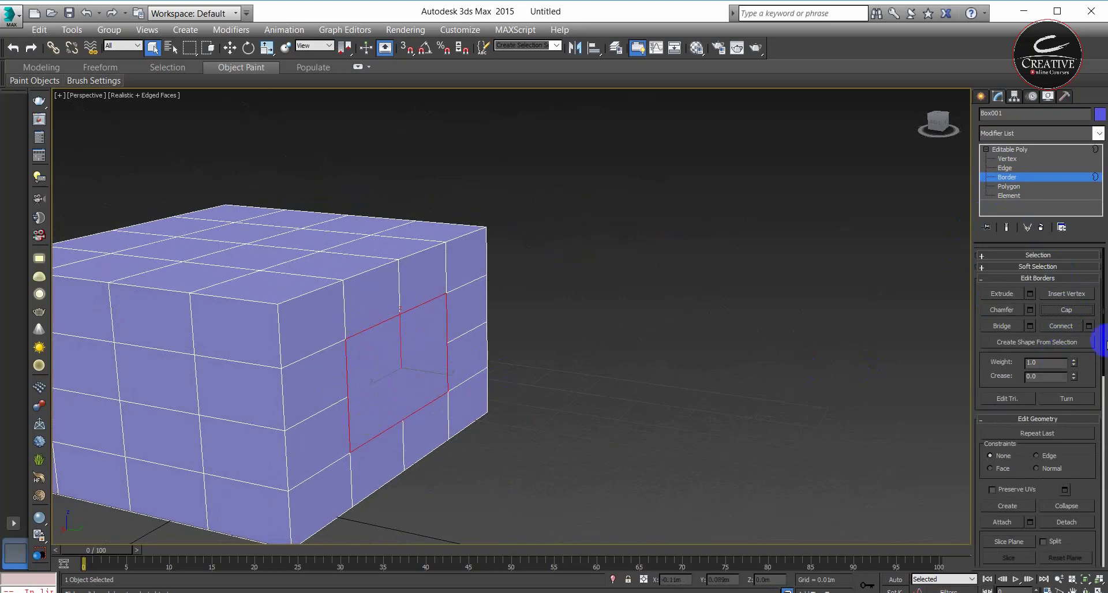
pyautogui.hotkey('ctrl', 'z')
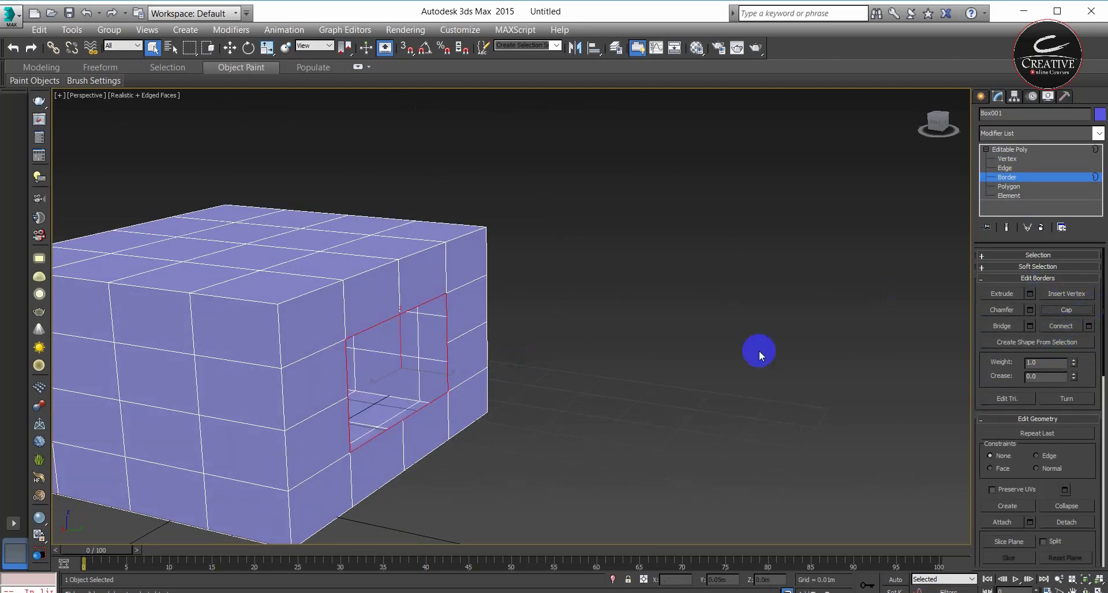
pyautogui.click(1055, 342)
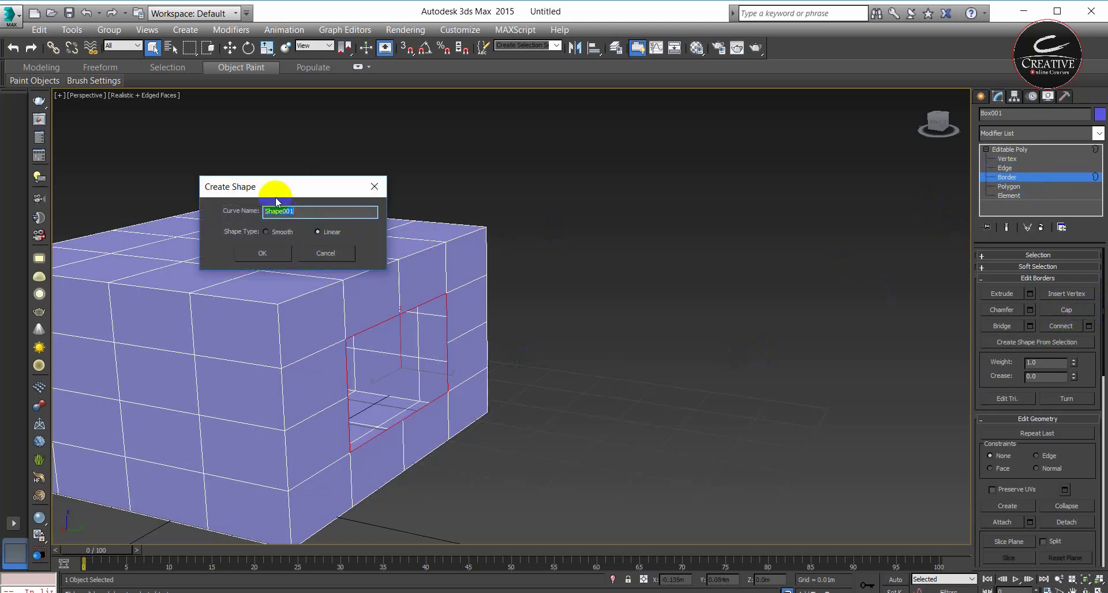
# Confirm the linear Shape001 spline from the opening's border and select it
pyautogui.click(307, 194)
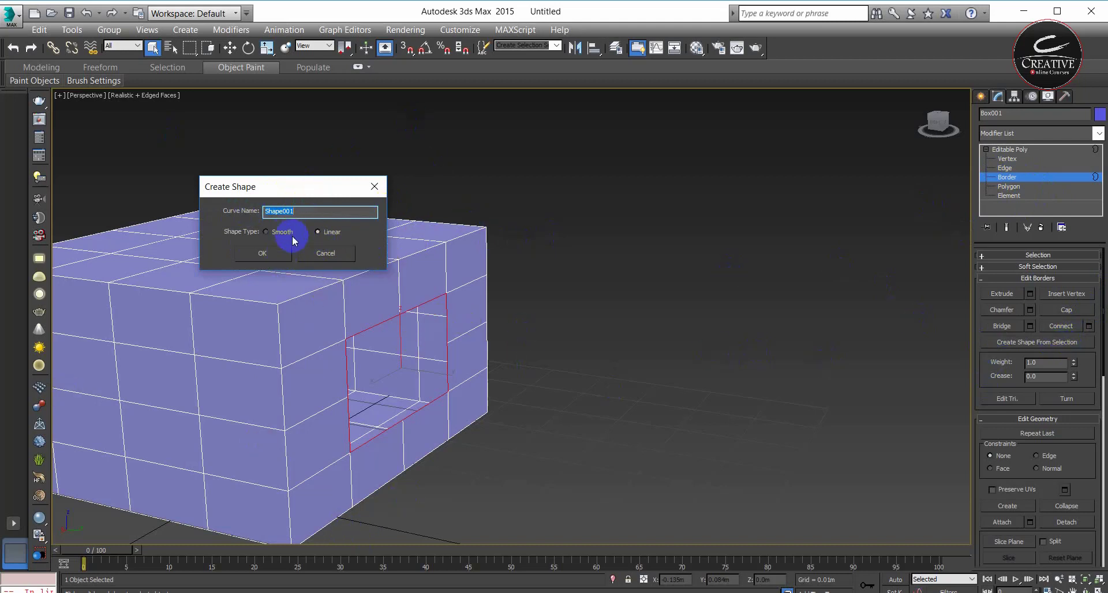
pyautogui.click(261, 252)
pyautogui.click(1007, 152)
pyautogui.click(450, 303)
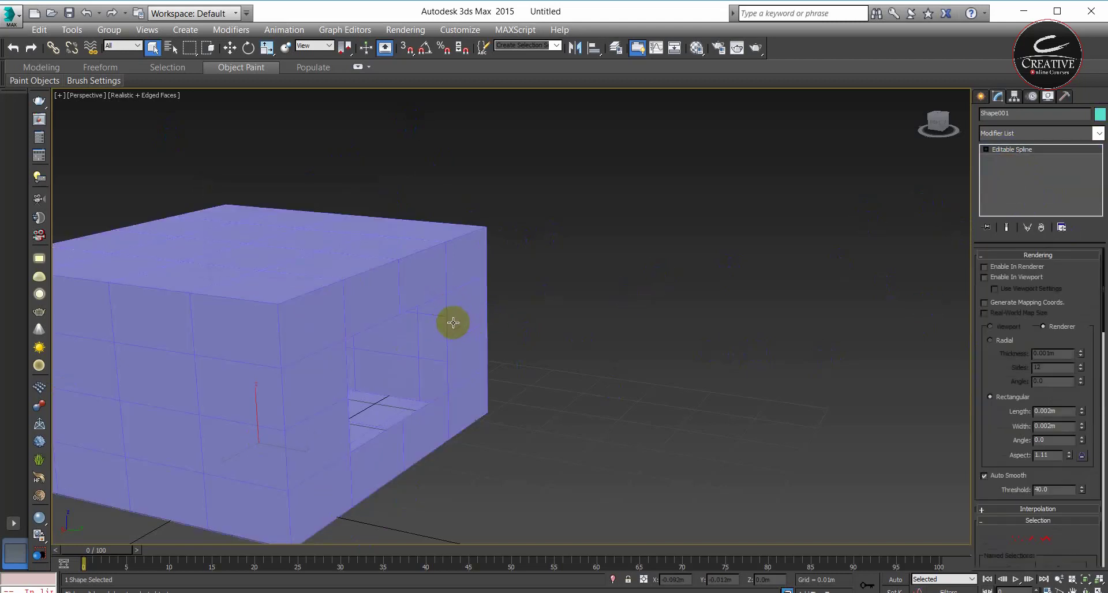
# Render Shape001 in the viewport with Radial, then Rectangular profiles, then disable viewport rendering
pyautogui.click(1000, 293)
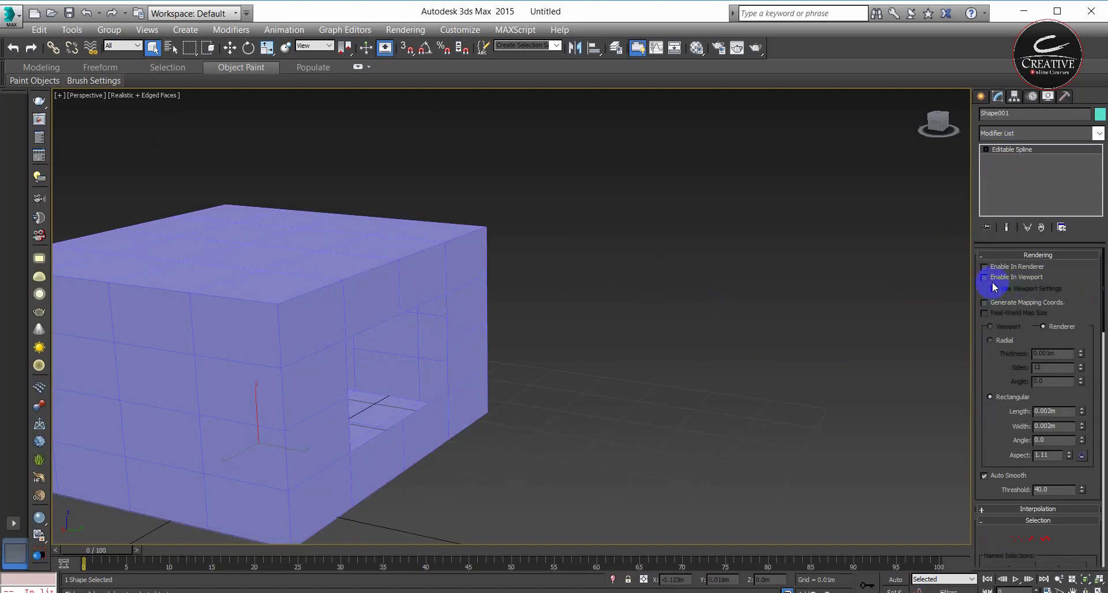
pyautogui.click(985, 278)
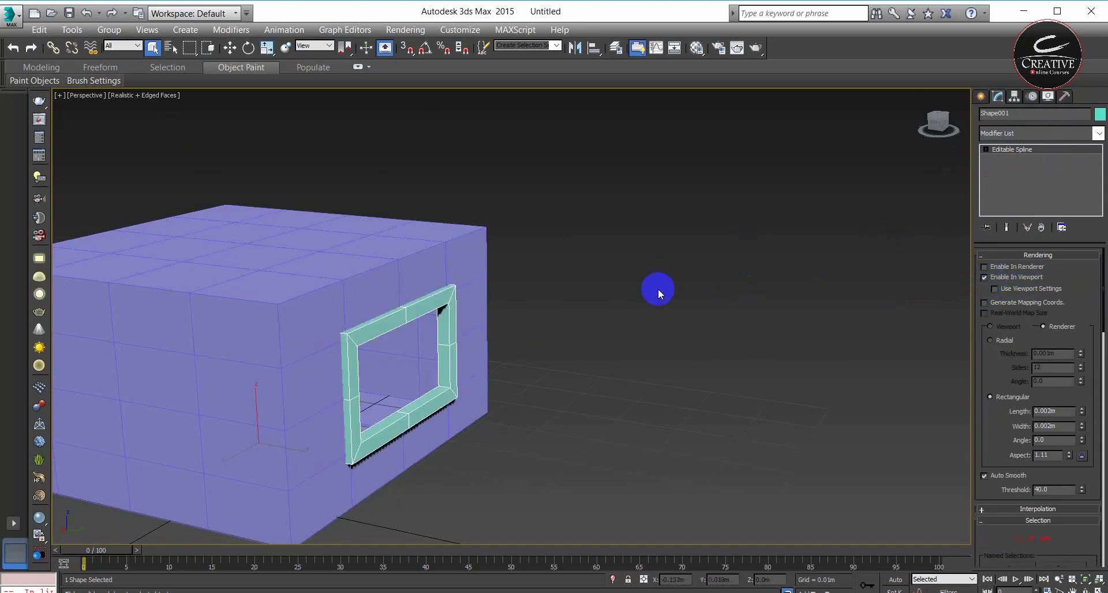
pyautogui.moveTo(658, 291)
pyautogui.keyDown('alt'); pyautogui.mouseDown(button='middle')
pyautogui.moveTo(517, 395)
pyautogui.moveTo(462, 384)
pyautogui.mouseUp(button='middle'); pyautogui.keyUp('alt')
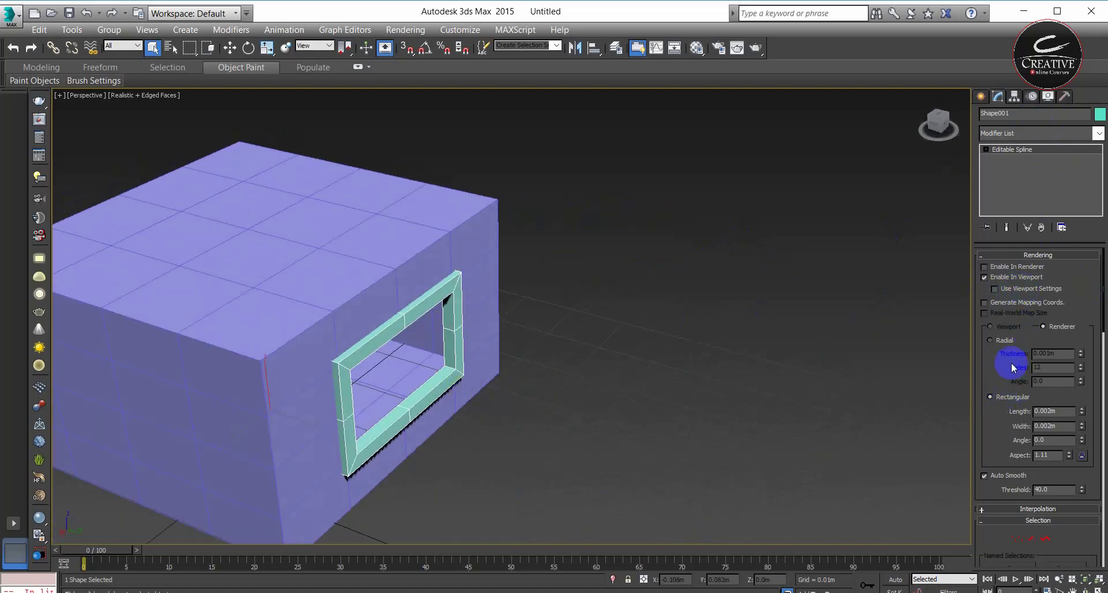
pyautogui.click(999, 341)
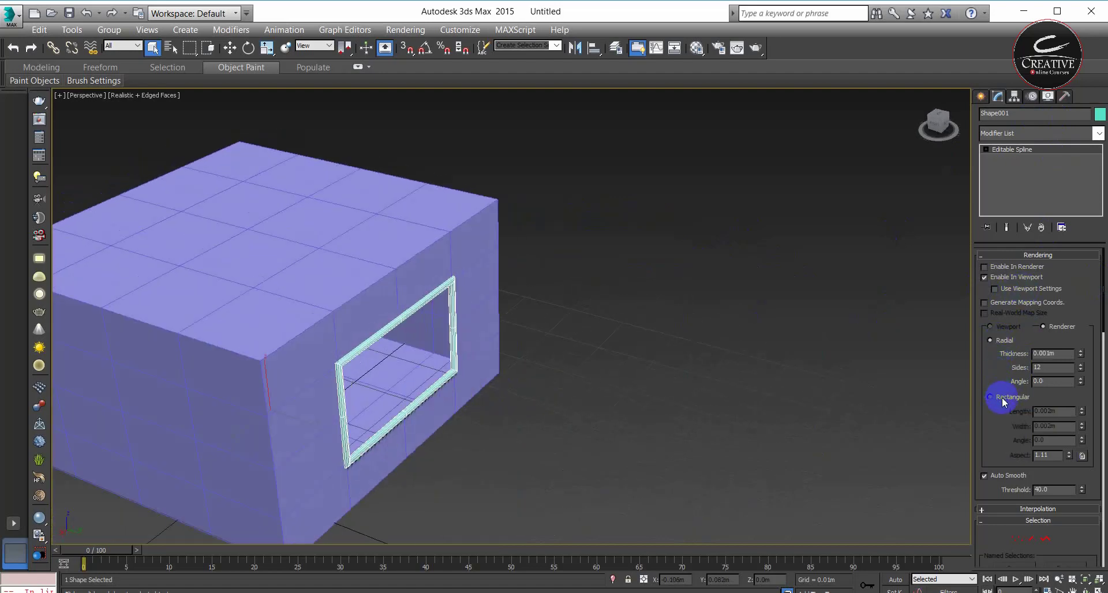
pyautogui.click(1003, 398)
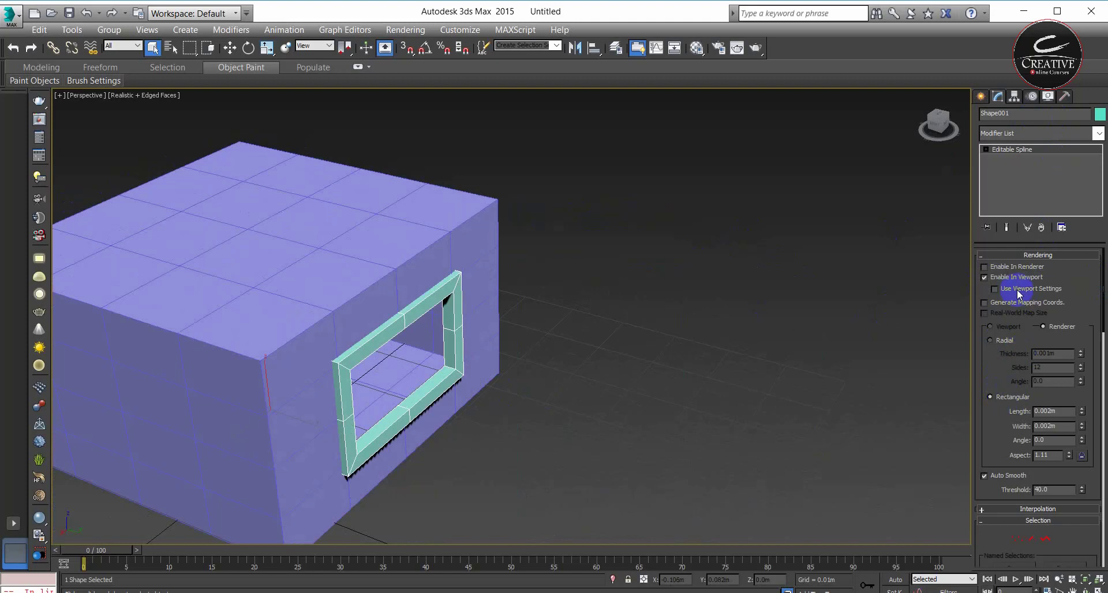
pyautogui.click(985, 277)
# At Polygon level, insert a vertex into an upper front polygon to split it into triangles
pyautogui.click(328, 297)
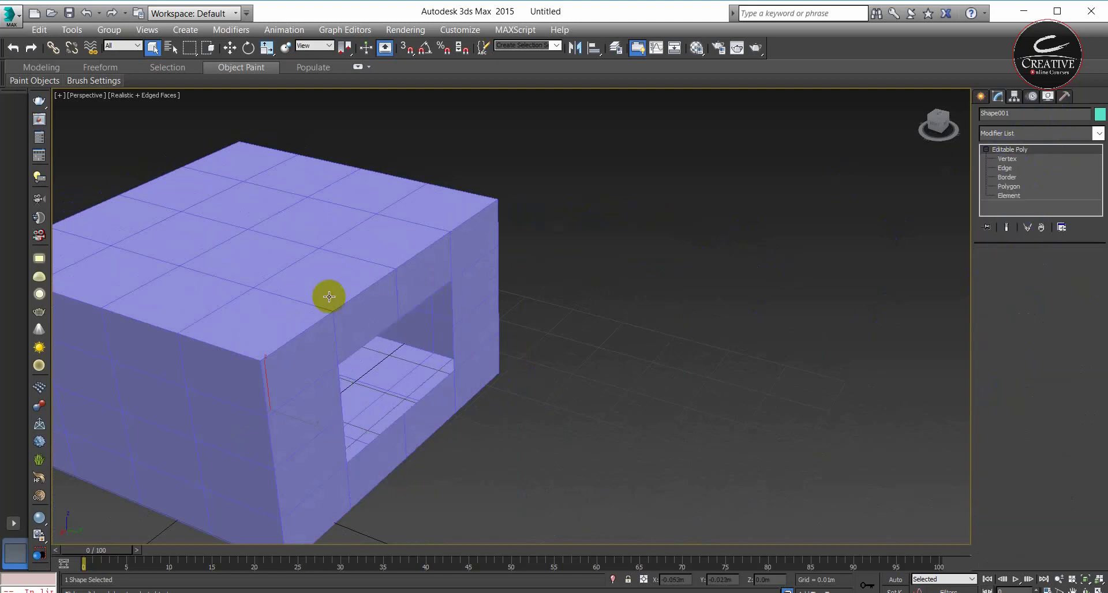
pyautogui.moveTo(319, 363)
pyautogui.keyDown('alt'); pyautogui.mouseDown(button='middle')
pyautogui.moveTo(547, 344)
pyautogui.moveTo(591, 298)
pyautogui.mouseUp(button='middle'); pyautogui.keyUp('alt')
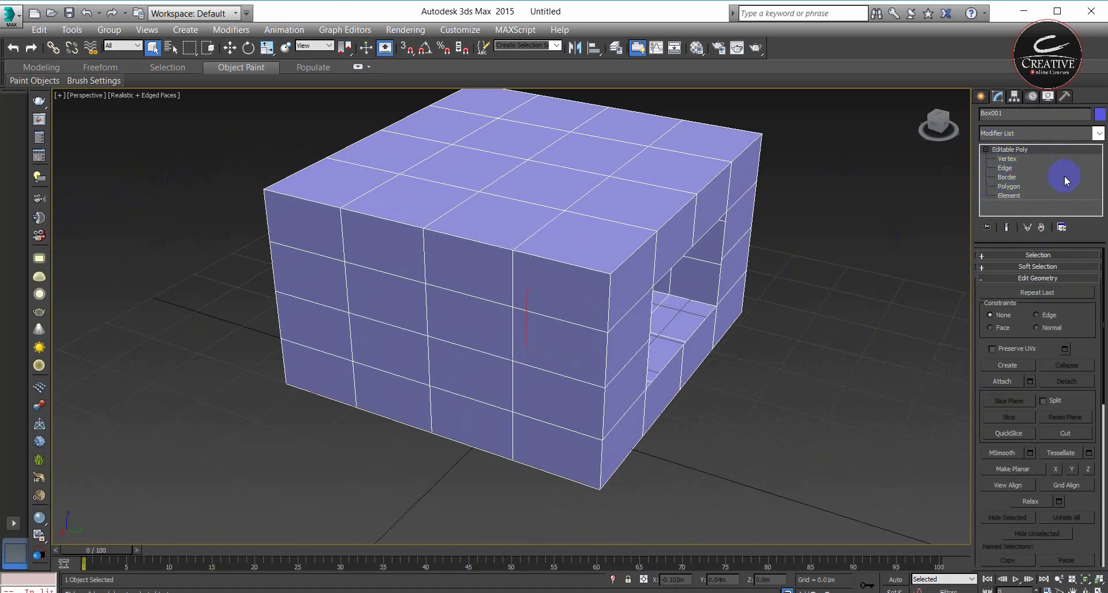
pyautogui.click(1009, 186)
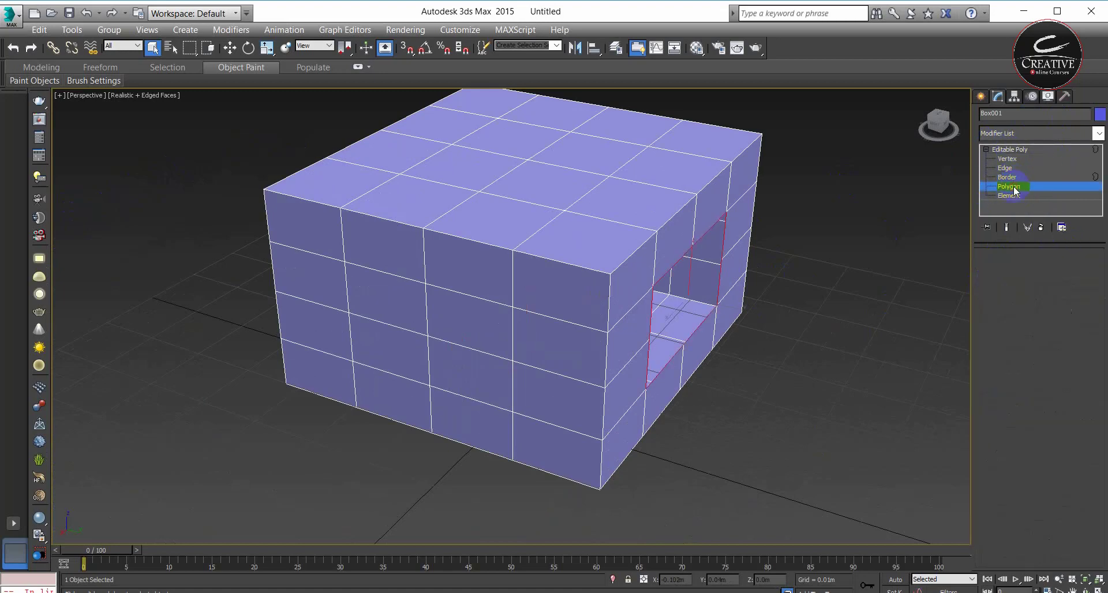
pyautogui.moveTo(579, 295)
pyautogui.keyDown('alt'); pyautogui.mouseDown(button='middle')
pyautogui.moveTo(774, 306)
pyautogui.moveTo(807, 292)
pyautogui.moveTo(794, 285)
pyautogui.mouseUp(button='middle'); pyautogui.keyUp('alt')
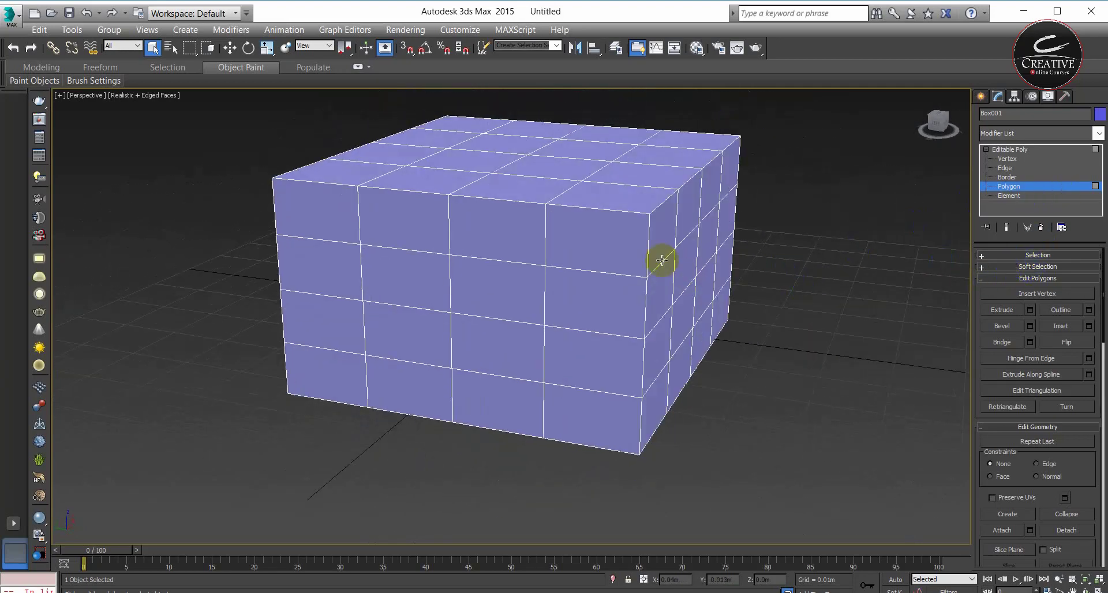
pyautogui.keyDown('alt'); pyautogui.moveTo(651, 278); pyautogui.dragTo(643, 279, button='middle'); pyautogui.keyUp('alt')
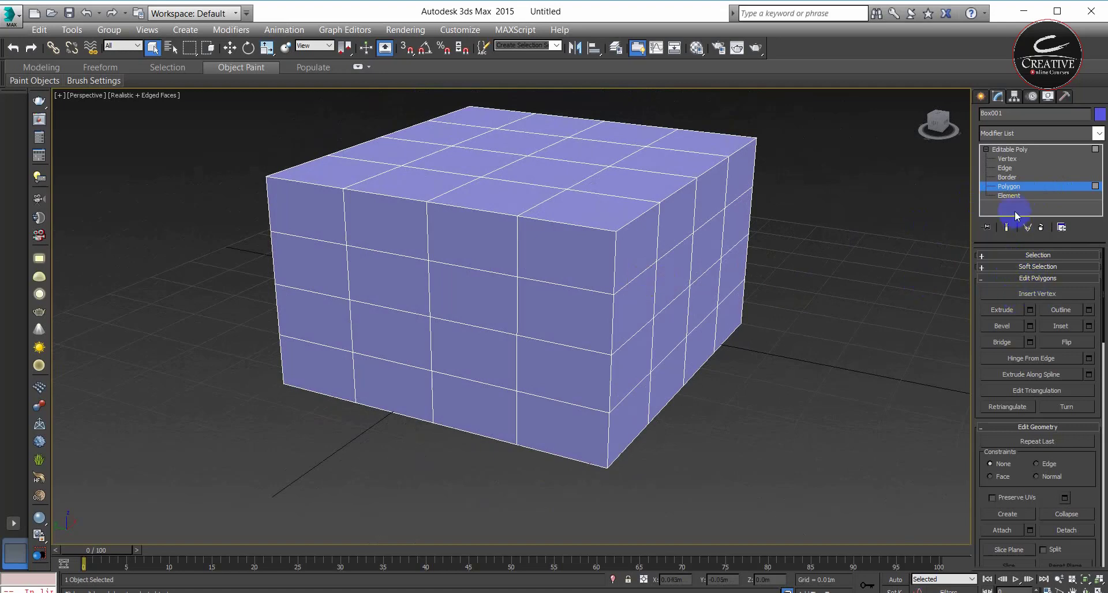
pyautogui.click(1037, 296)
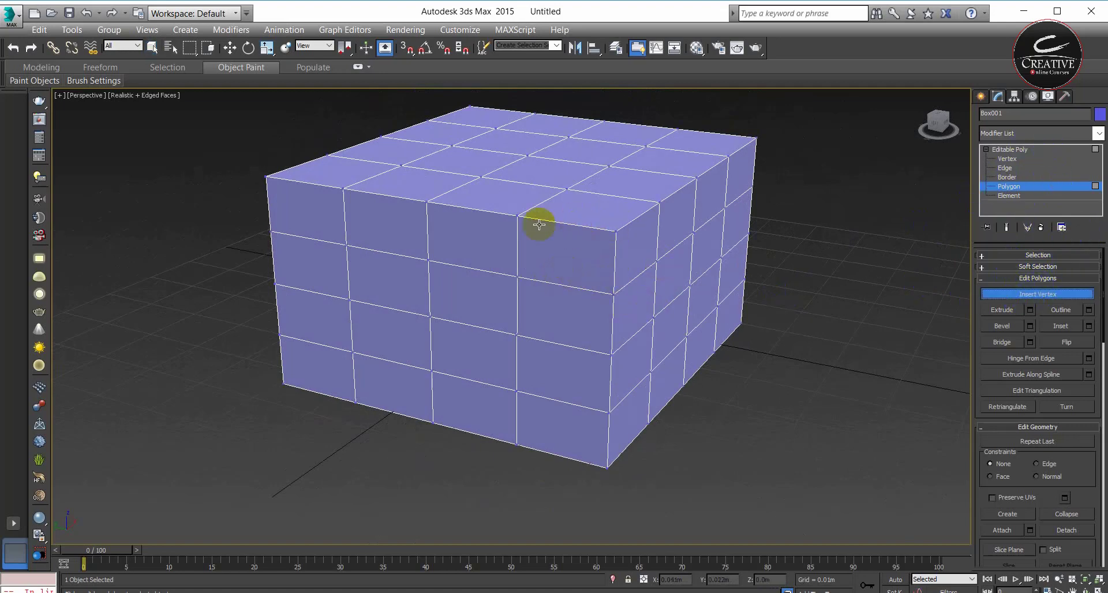
pyautogui.click(483, 241)
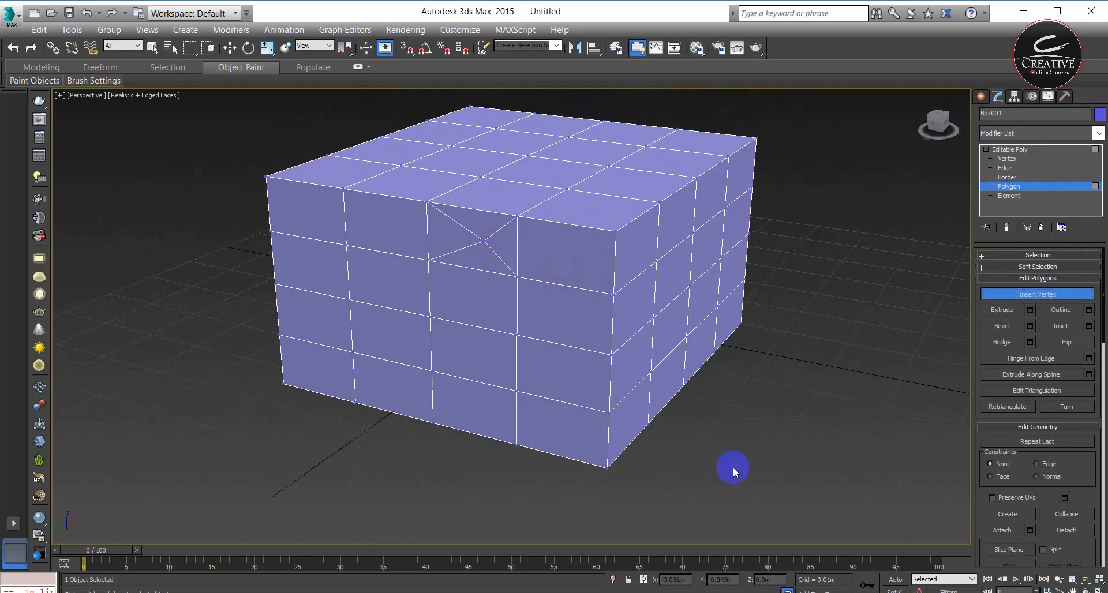
pyautogui.rightClick(846, 332)
# Preview an extrusion of a right-side polygon, then cancel it
pyautogui.click(632, 310)
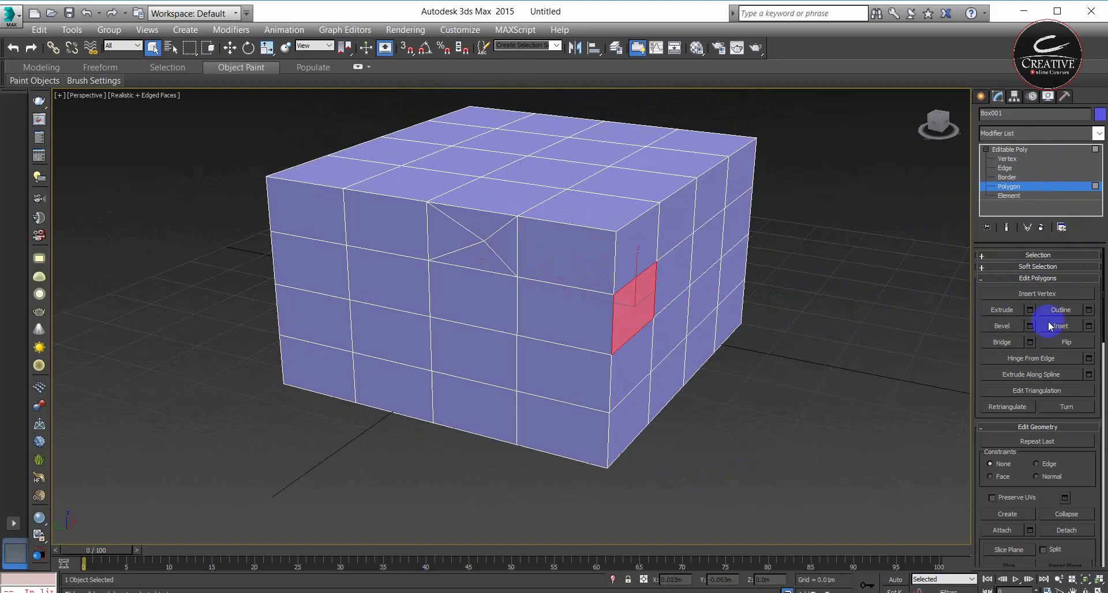
pyautogui.click(1031, 312)
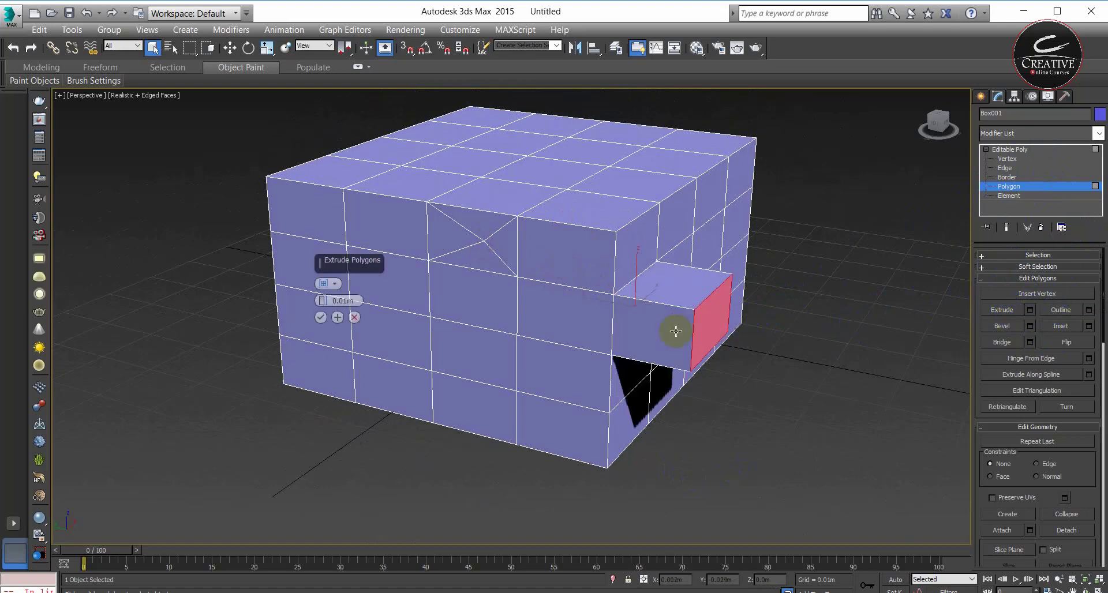
pyautogui.moveTo(322, 301)
pyautogui.mouseDown()
pyautogui.moveTo(336, 123)
pyautogui.moveTo(352, 258)
pyautogui.mouseUp()
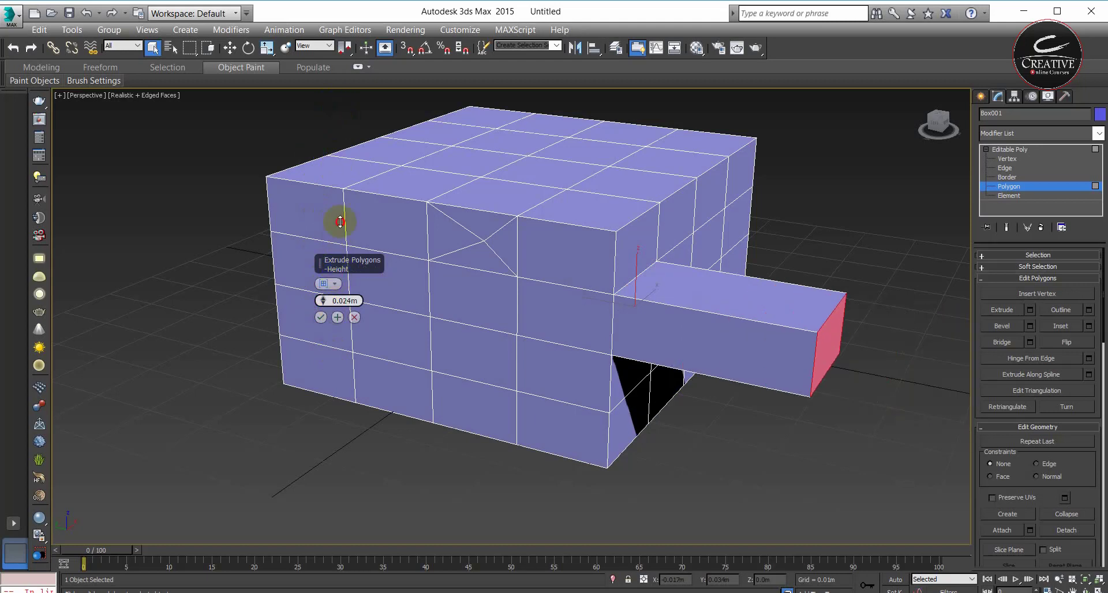
pyautogui.click(354, 317)
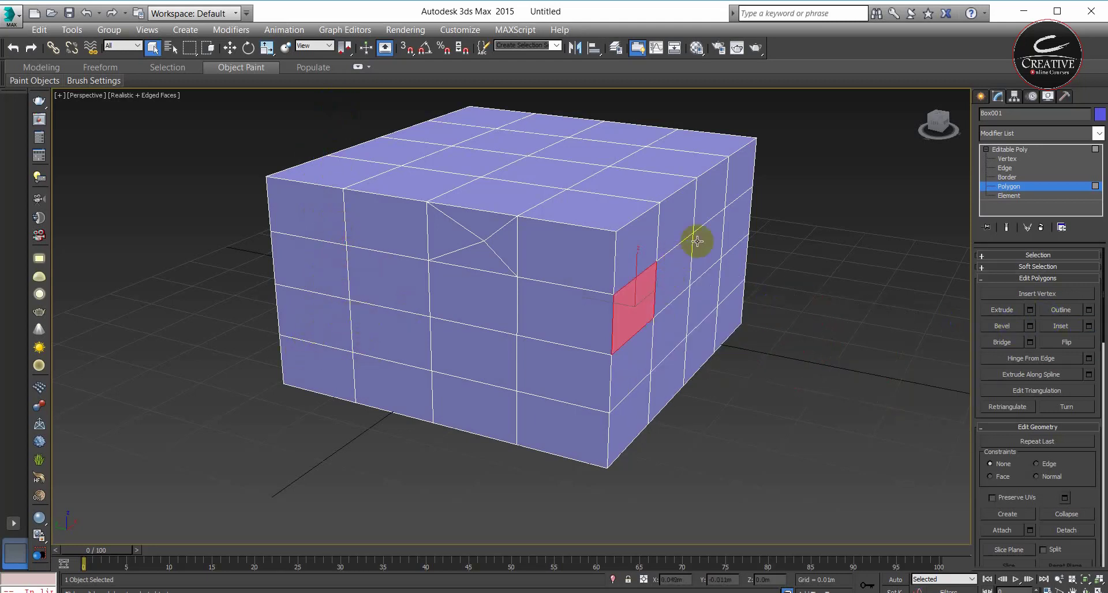
# Select a lower-left front polygon, cancel a trial outline, and inset it by 0.061m
pyautogui.click(675, 234)
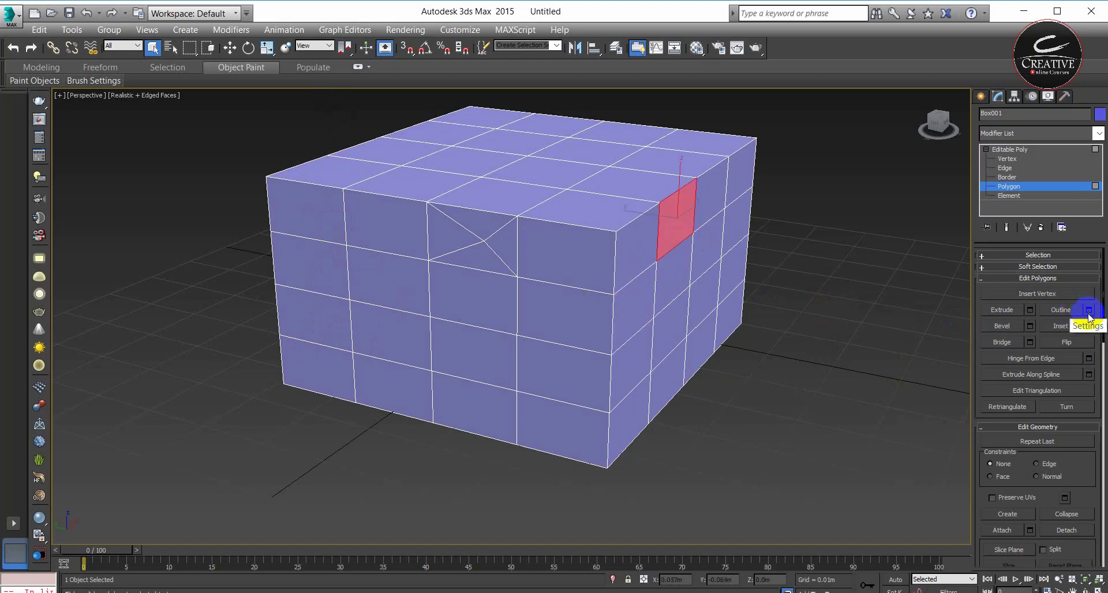
pyautogui.click(423, 341)
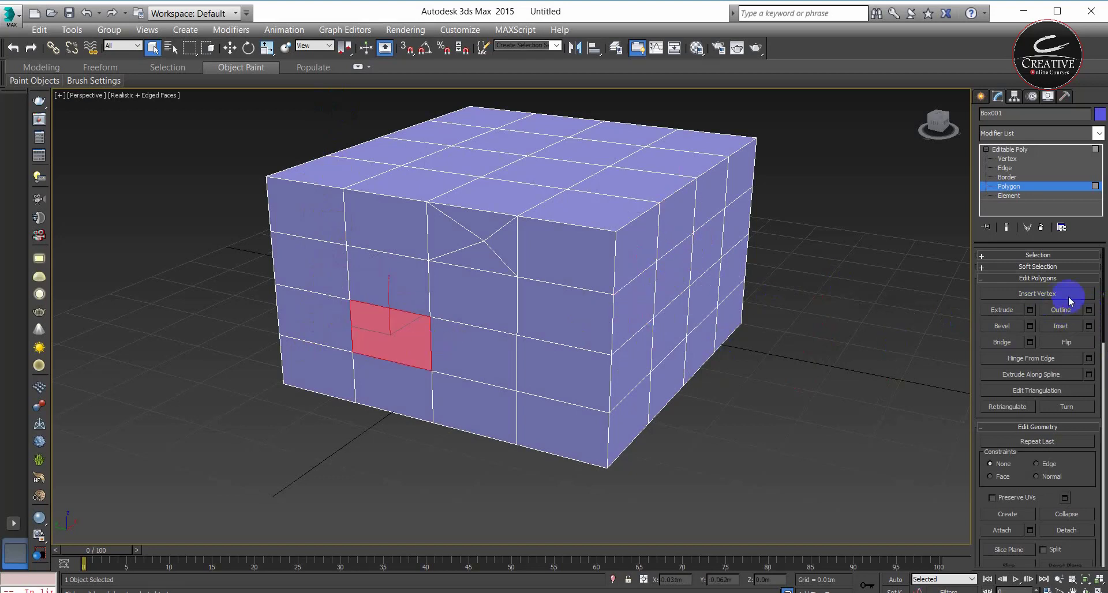
pyautogui.click(1088, 311)
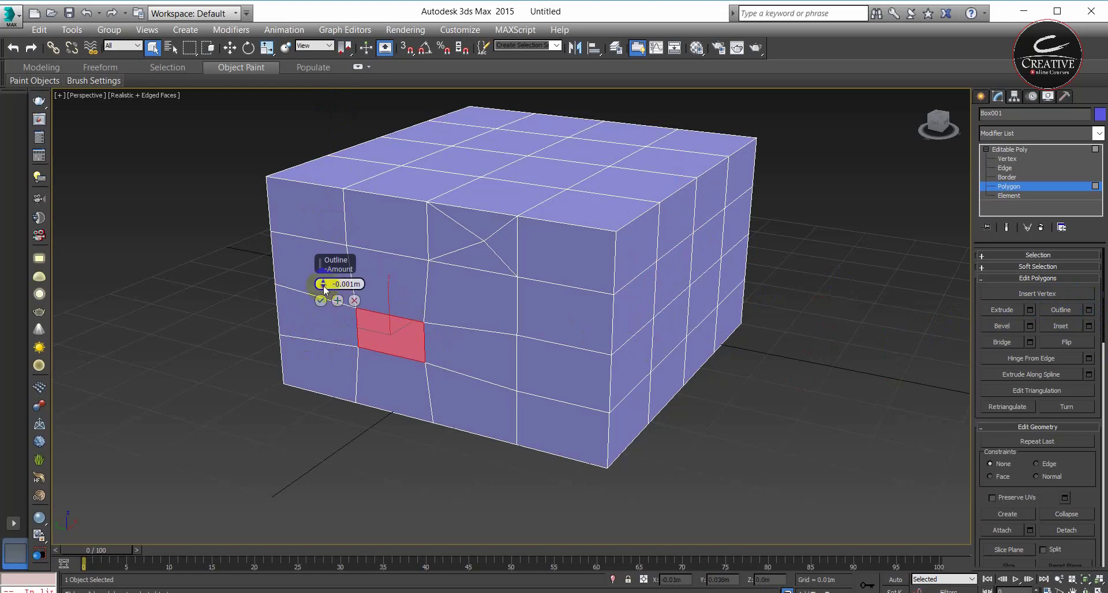
pyautogui.moveTo(323, 285); pyautogui.dragTo(332, 277)
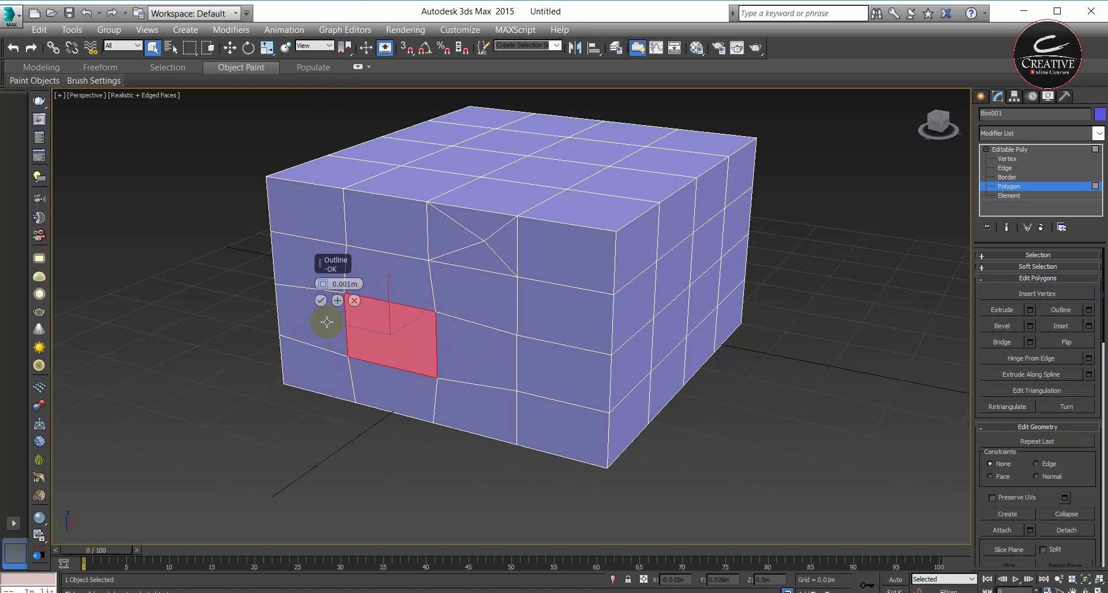
pyautogui.click(355, 301)
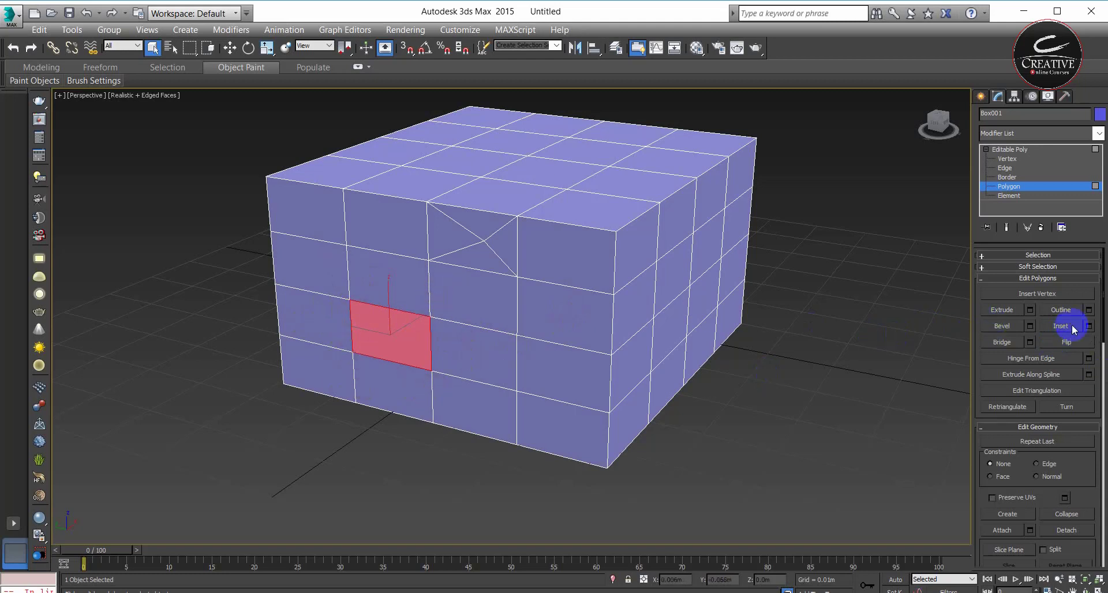
pyautogui.click(1090, 327)
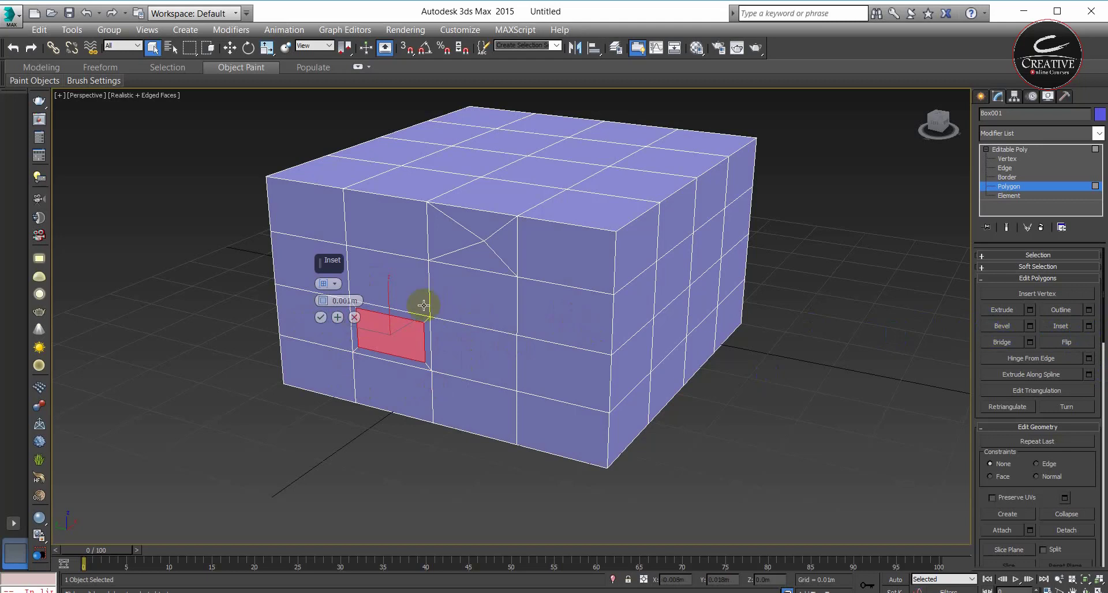
pyautogui.moveTo(323, 301); pyautogui.dragTo(332, 299)
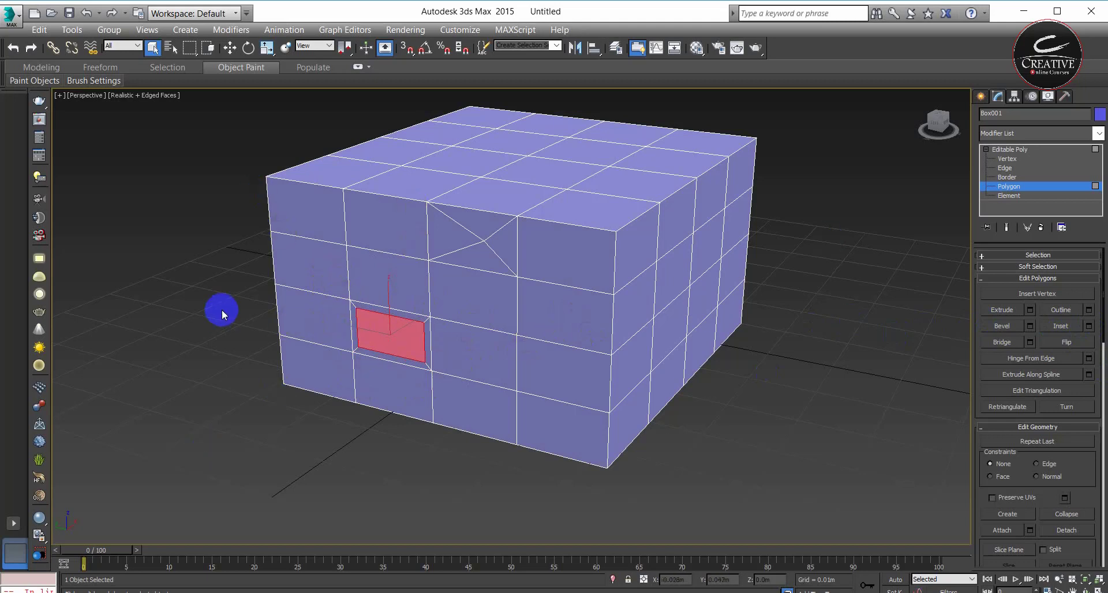
# Extrude the inset polygon outward 0.021m, then outline its end face larger
pyautogui.click(1031, 310)
pyautogui.moveTo(323, 301); pyautogui.dragTo(328, 305)
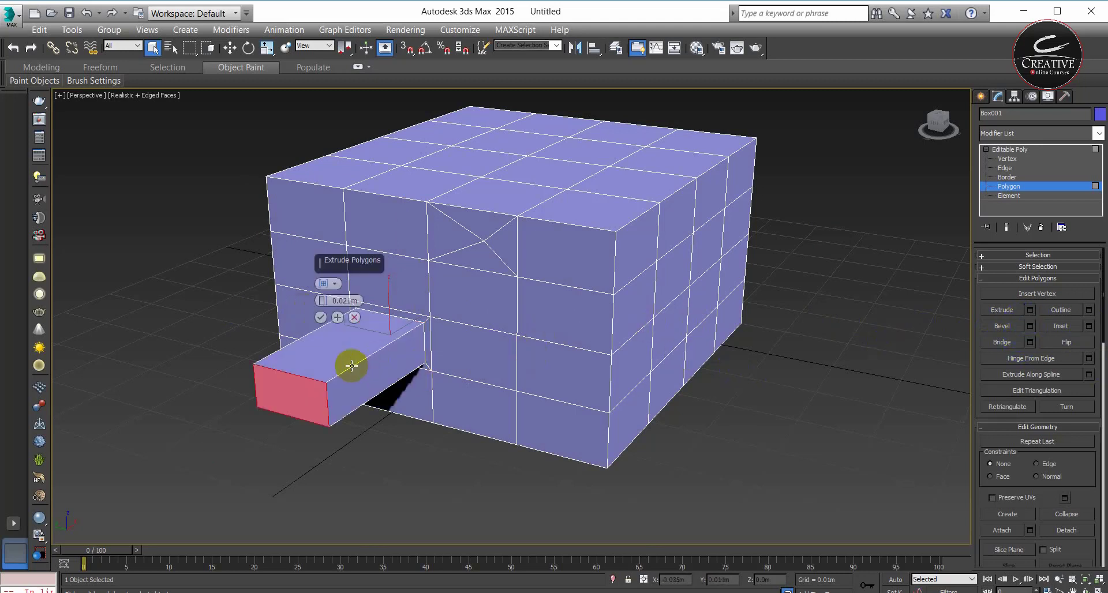
pyautogui.click(321, 317)
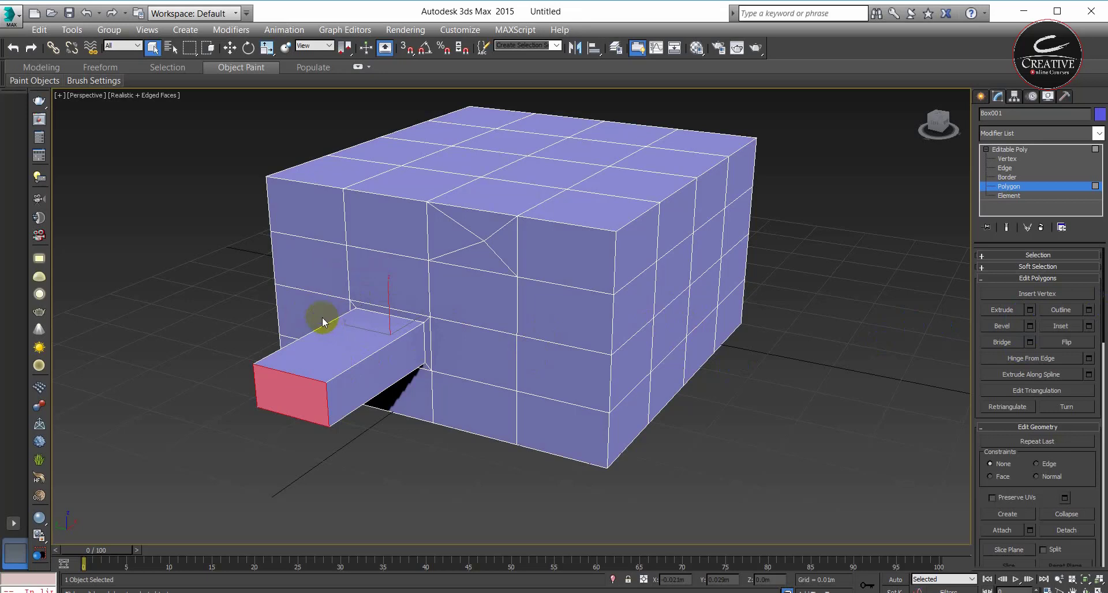
pyautogui.click(1085, 311)
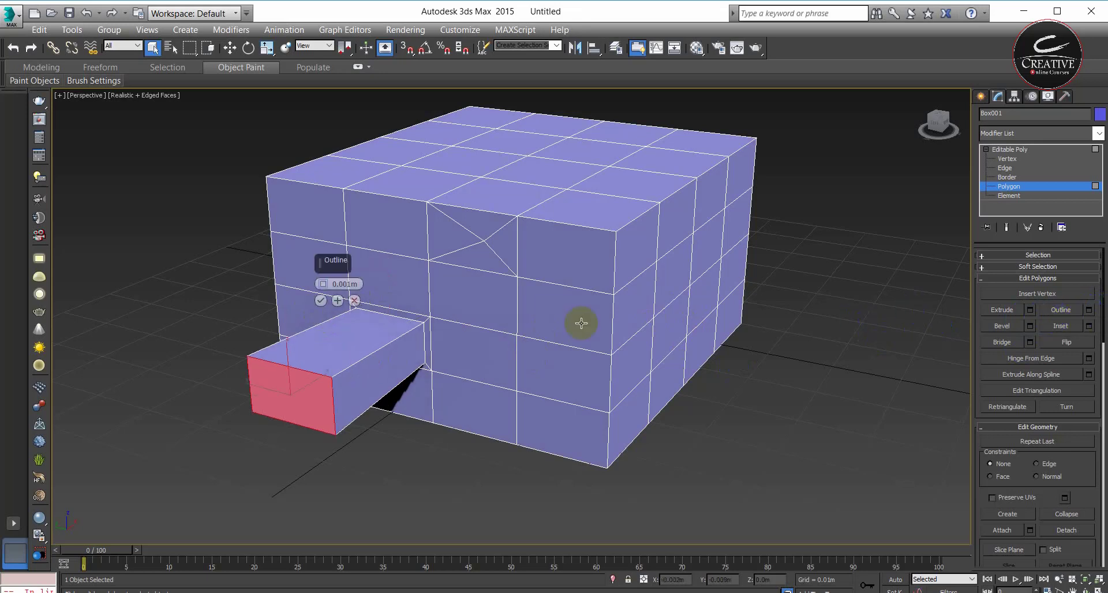
pyautogui.moveTo(323, 284); pyautogui.dragTo(321, 245)
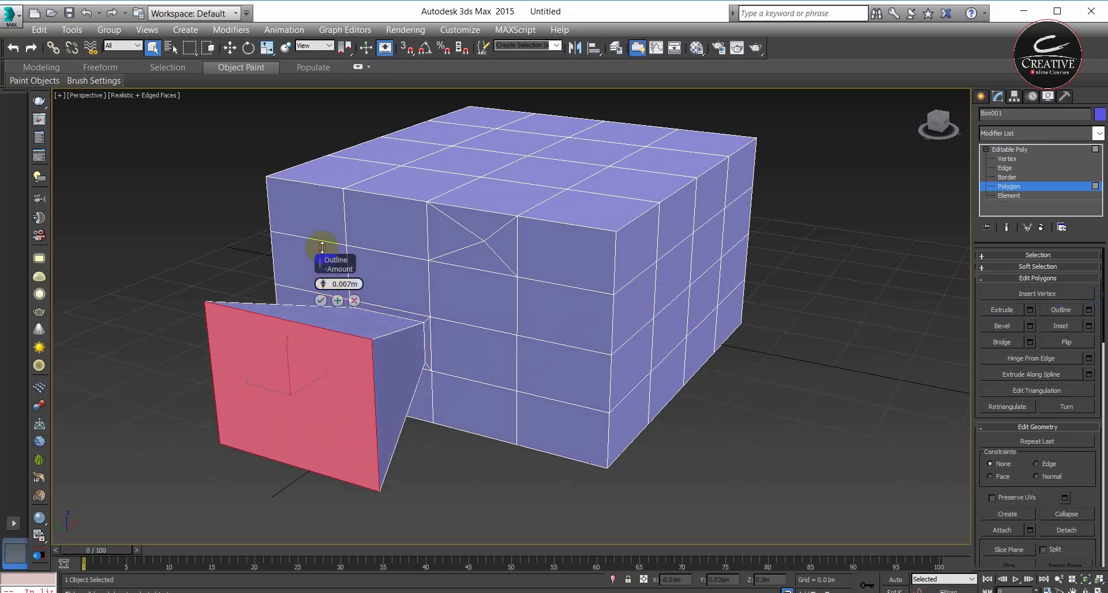
pyautogui.click(321, 300)
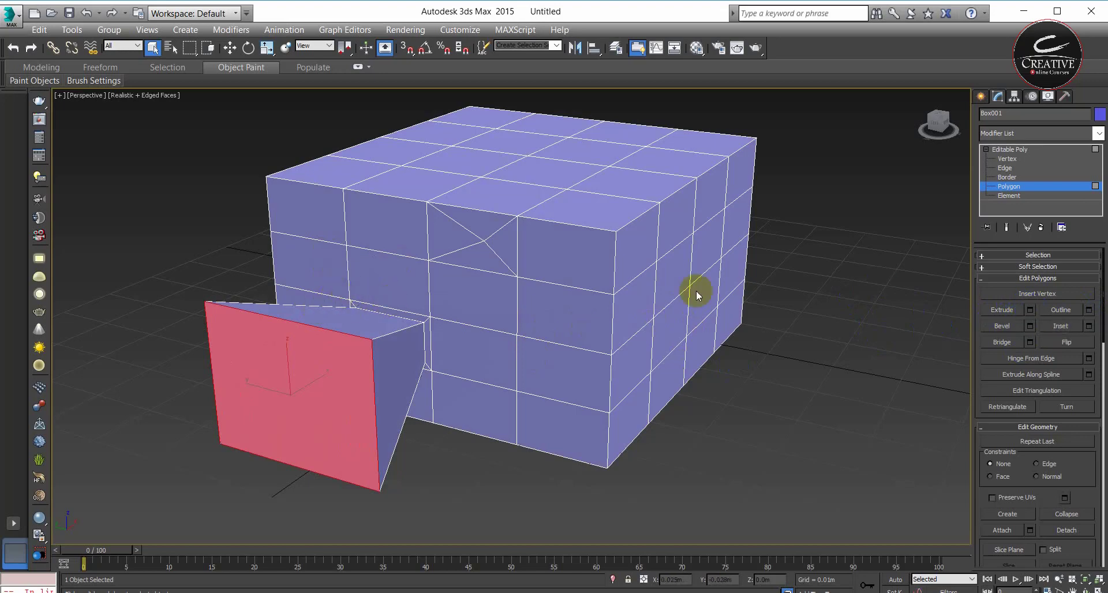
# Extrude the enlarged end face outward again to form the flared block
pyautogui.click(1029, 311)
pyautogui.moveTo(539, 391); pyautogui.dragTo(646, 337, button='middle')
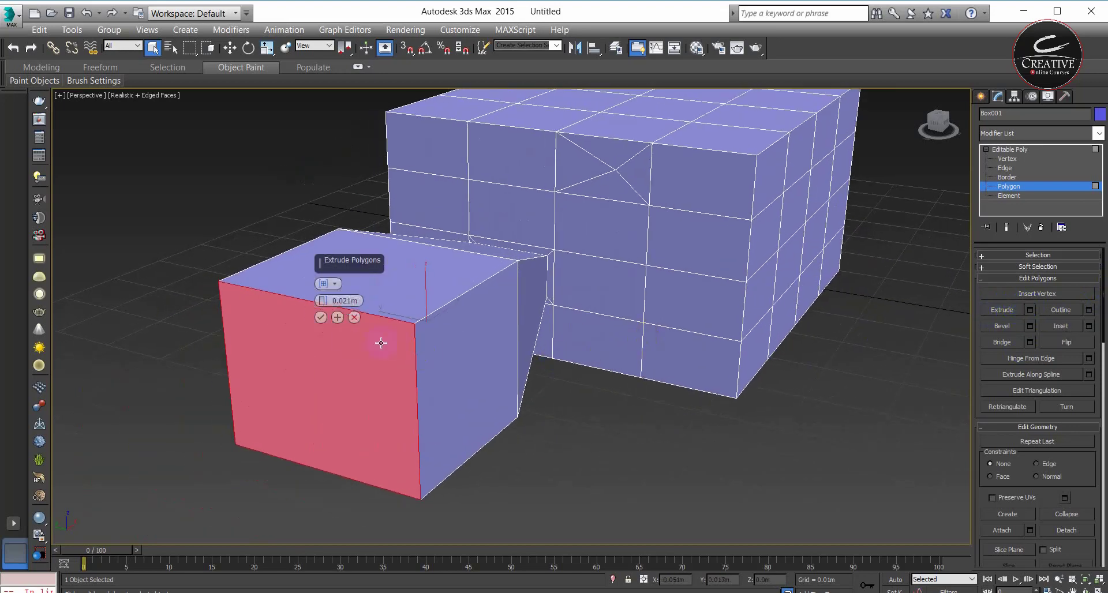
pyautogui.click(320, 318)
pyautogui.keyDown('alt'); pyautogui.moveTo(487, 336); pyautogui.dragTo(470, 344, button='middle'); pyautogui.keyUp('alt')
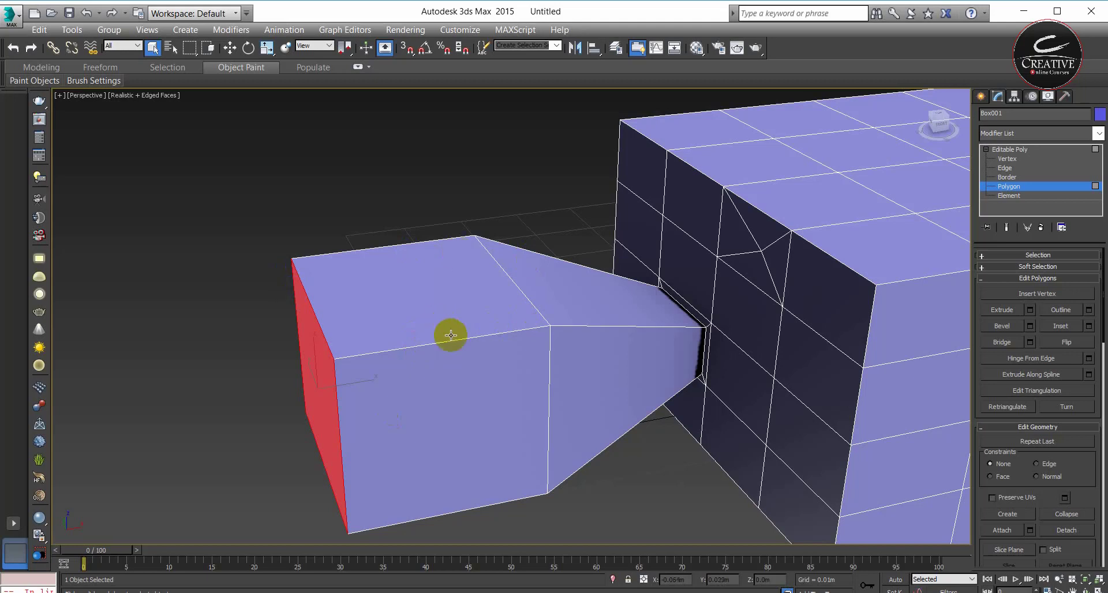
pyautogui.scroll(-2, 572, 387)
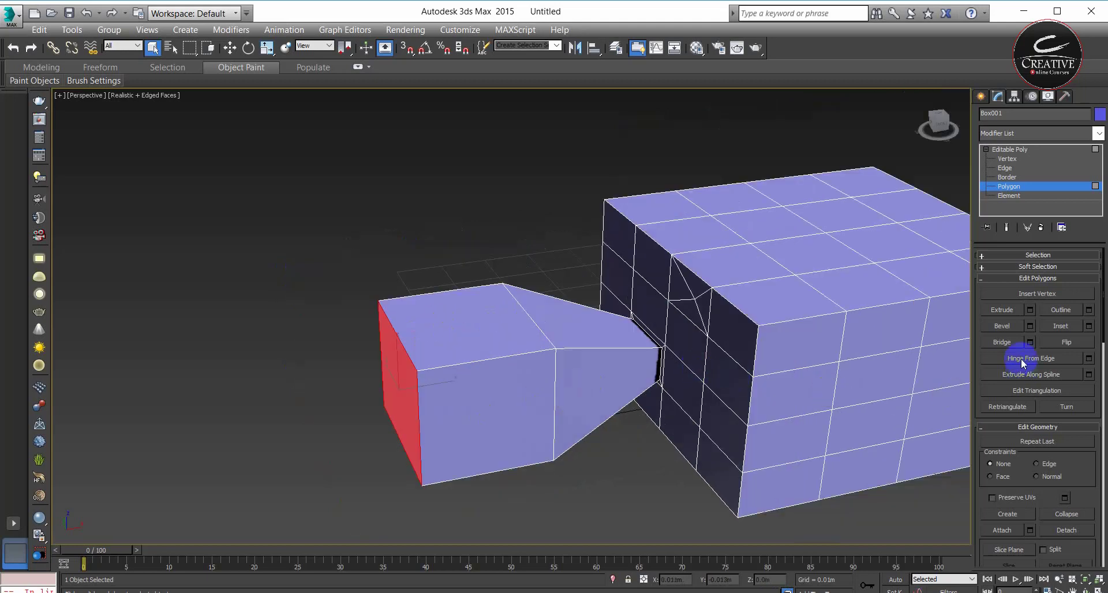
pyautogui.click(1003, 315)
pyautogui.click(1082, 318)
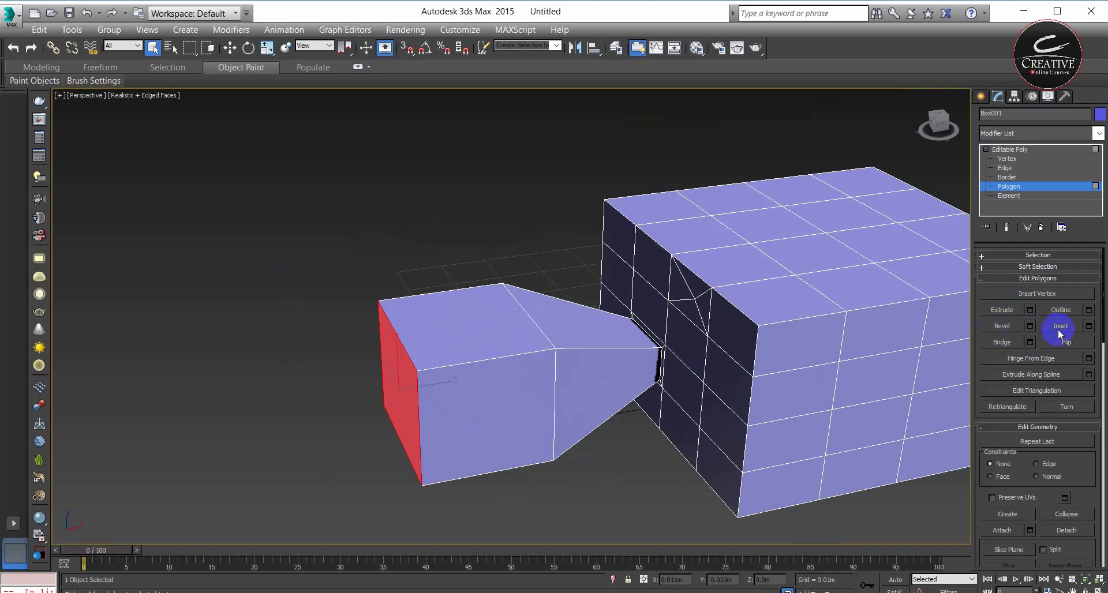
# Bevel a top polygon upward with a large outward outline, applying and continuing
pyautogui.click(835, 258)
pyautogui.moveTo(834, 258); pyautogui.dragTo(618, 297, button='middle')
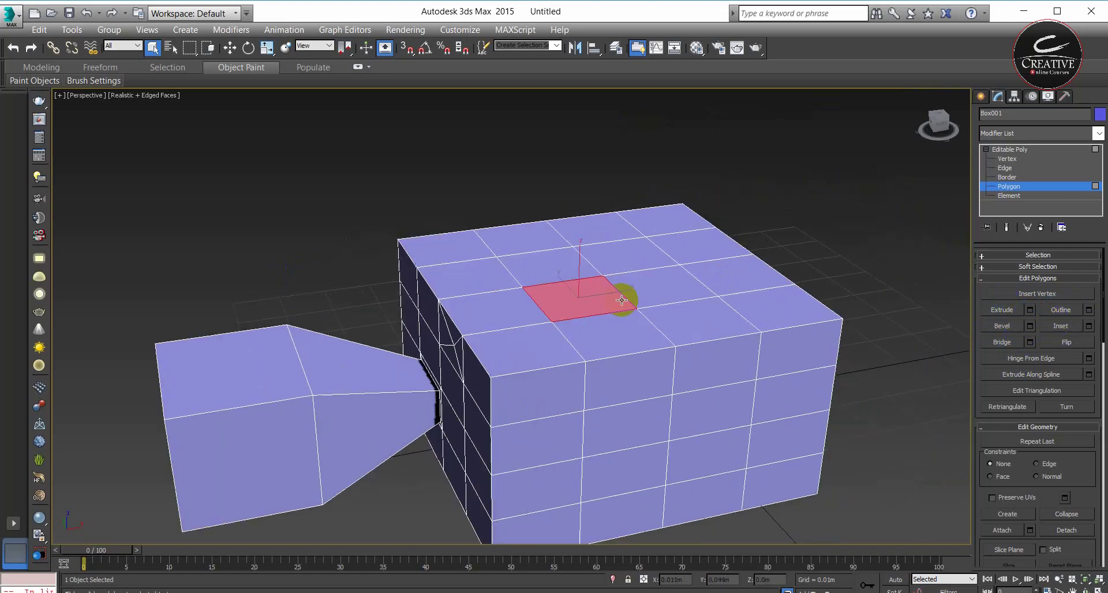
pyautogui.click(1030, 326)
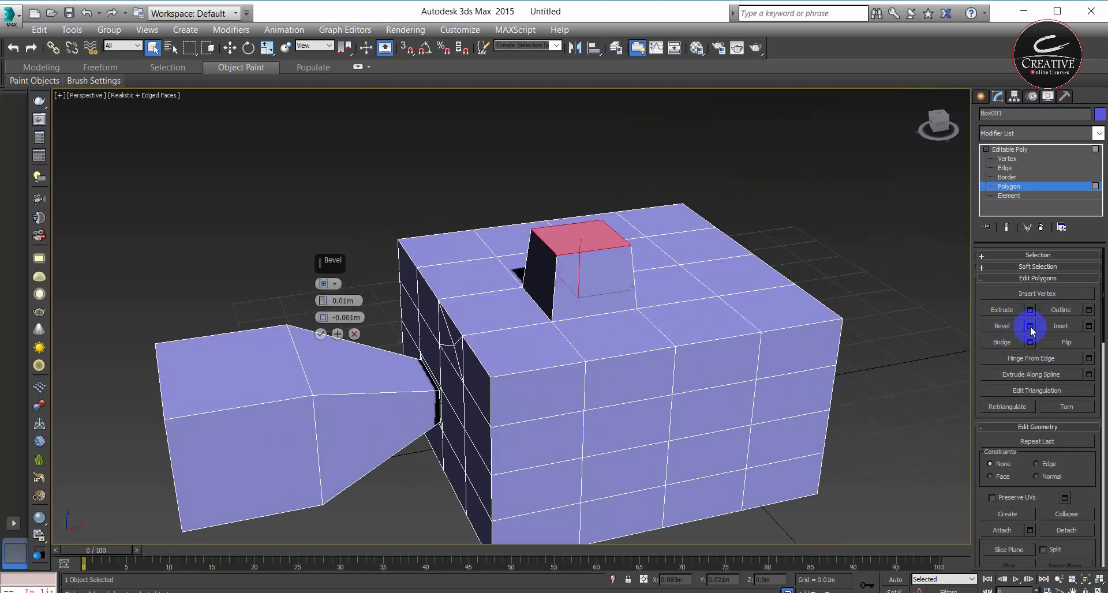
pyautogui.moveTo(322, 301)
pyautogui.mouseDown()
pyautogui.moveTo(322, 214)
pyautogui.moveTo(322, 279)
pyautogui.moveTo(320, 240)
pyautogui.moveTo(317, 274)
pyautogui.moveTo(322, 262)
pyautogui.mouseUp()
pyautogui.click(322, 318)
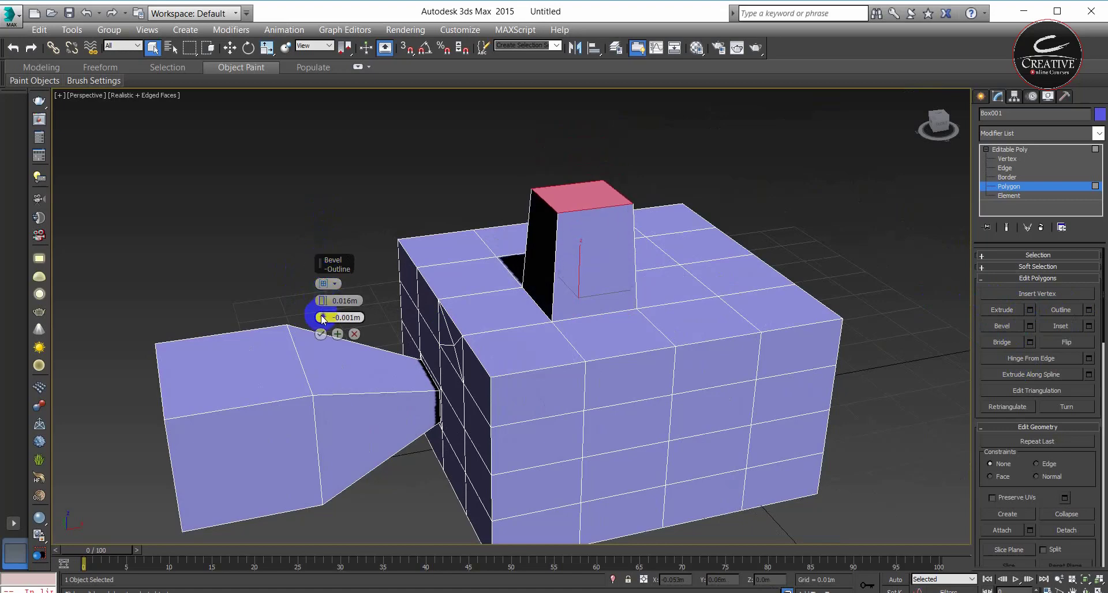
pyautogui.moveTo(322, 317)
pyautogui.mouseDown()
pyautogui.moveTo(316, 267)
pyautogui.moveTo(321, 316)
pyautogui.moveTo(334, 232)
pyautogui.moveTo(330, 270)
pyautogui.moveTo(334, 254)
pyautogui.mouseUp()
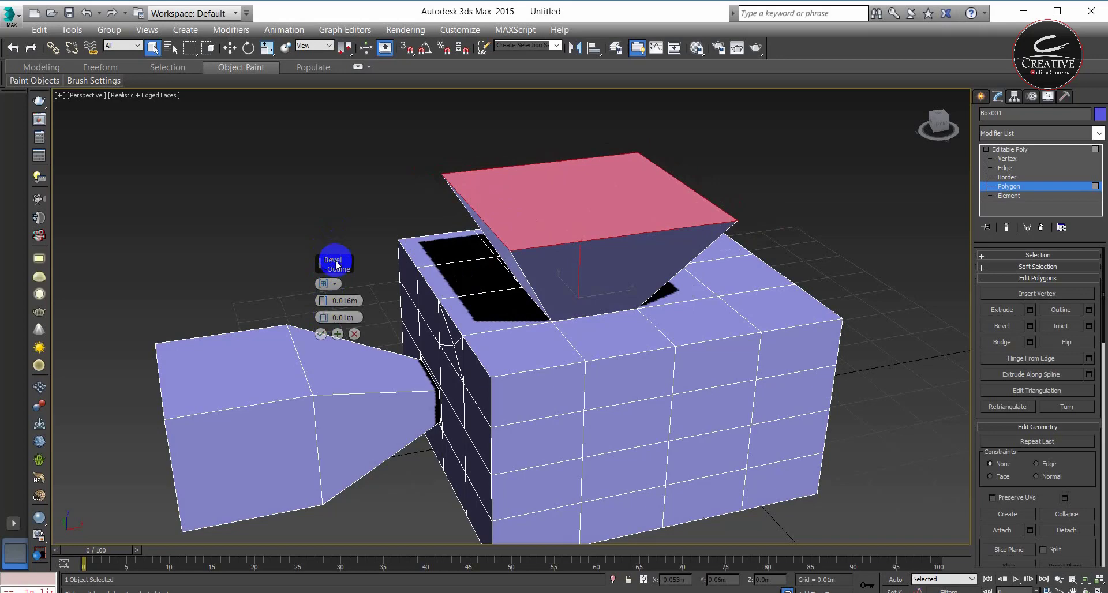
pyautogui.click(338, 334)
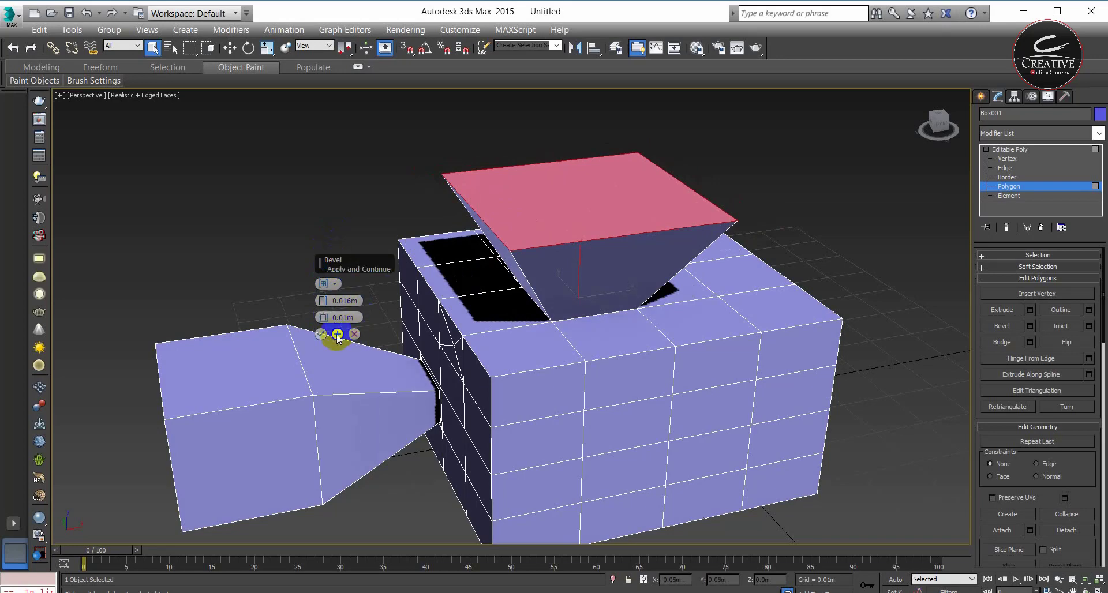
# Add a tapering bevel segment, then a straight 0.025m segment with zero outline, and confirm
pyautogui.click(338, 334)
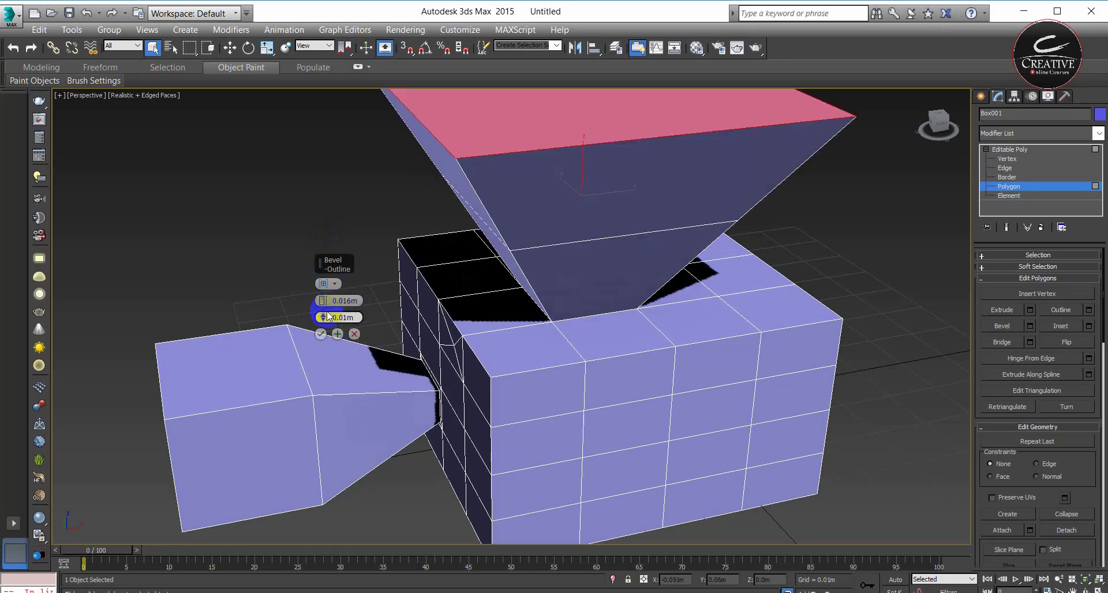
pyautogui.moveTo(326, 318); pyautogui.dragTo(539, 316)
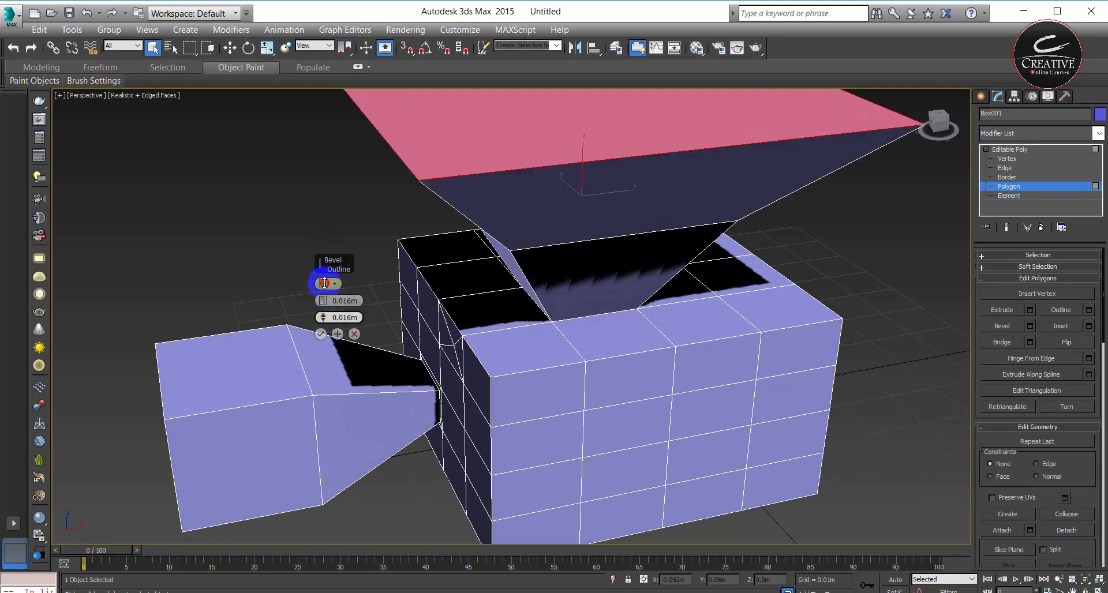
pyautogui.scroll(-2, 539, 315)
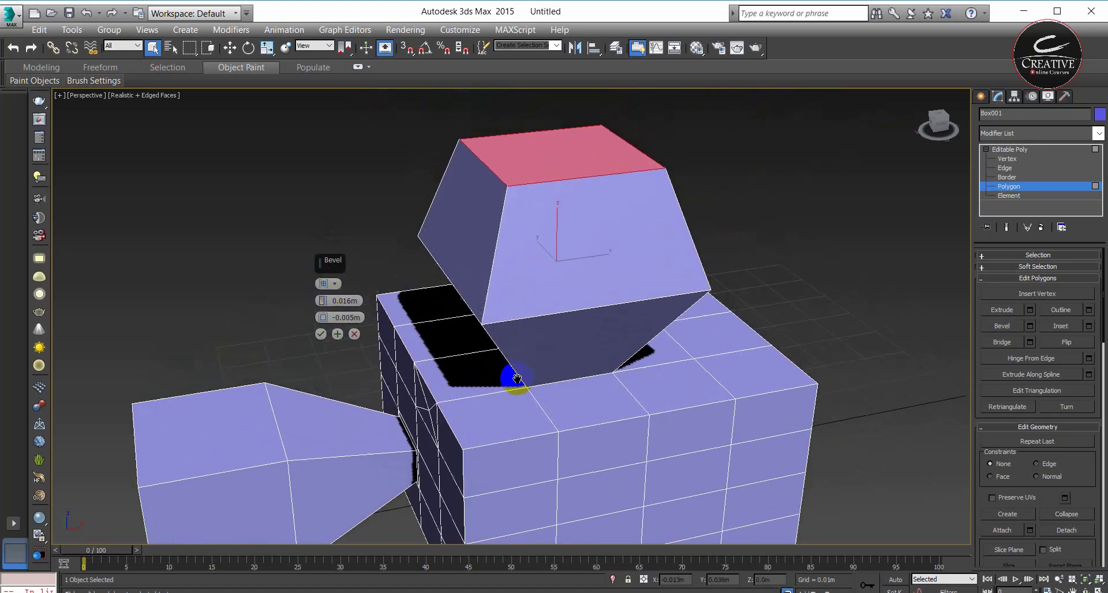
pyautogui.scroll(-2, 510, 376)
pyautogui.click(338, 335)
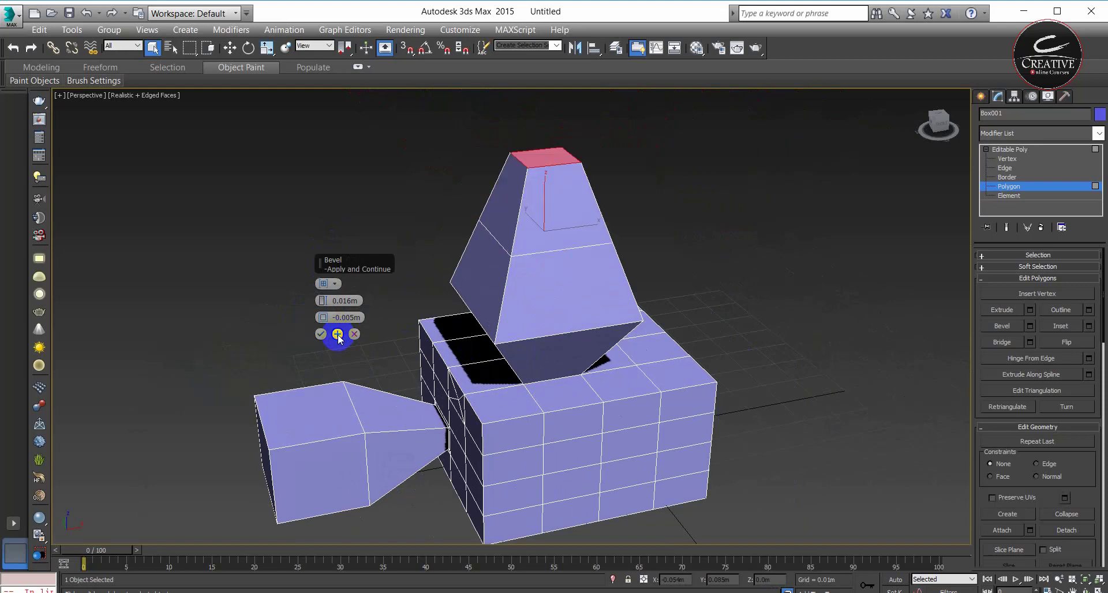
pyautogui.rightClick(325, 322)
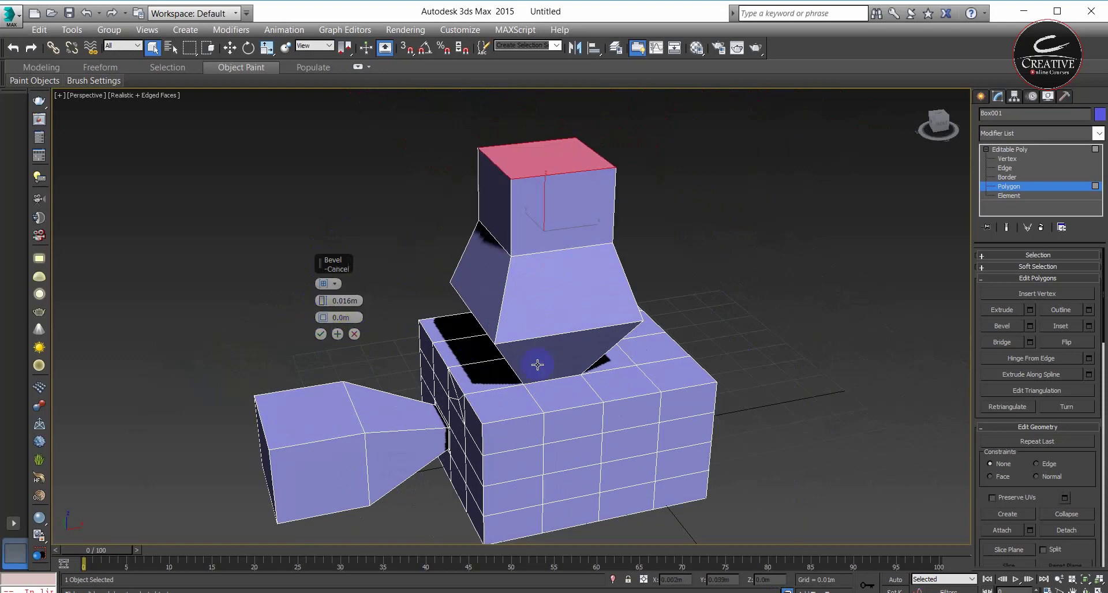
pyautogui.moveTo(322, 298)
pyautogui.mouseDown()
pyautogui.moveTo(322, 190)
pyautogui.moveTo(322, 239)
pyautogui.mouseUp()
pyautogui.moveTo(680, 403)
pyautogui.keyDown('alt'); pyautogui.mouseDown(button='middle')
pyautogui.moveTo(787, 437)
pyautogui.moveTo(625, 432)
pyautogui.moveTo(807, 450)
pyautogui.mouseUp(button='middle'); pyautogui.keyUp('alt')
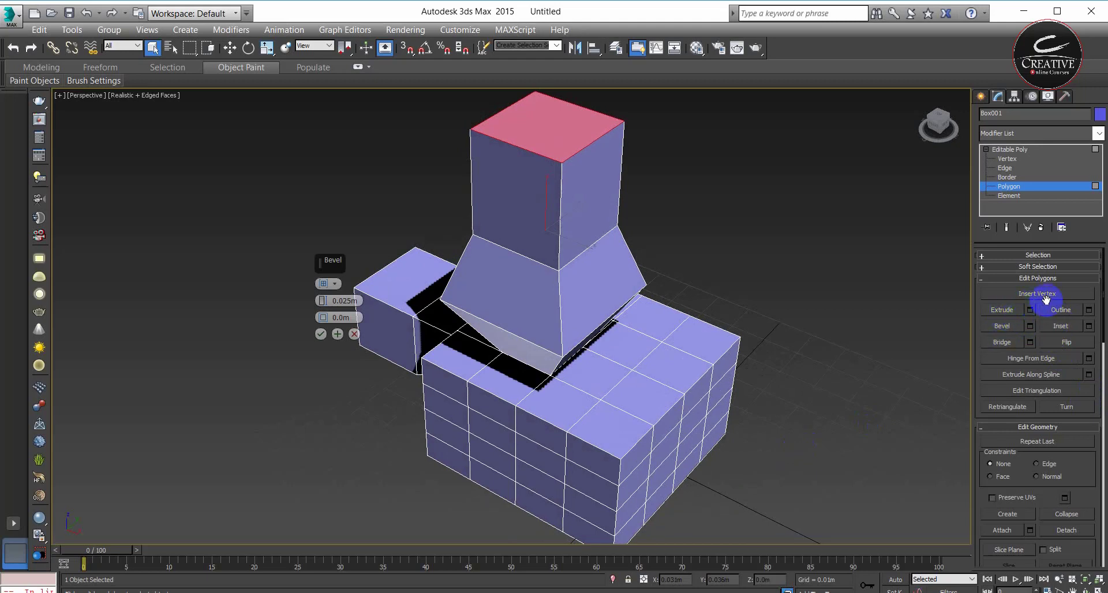
pyautogui.moveTo(705, 458); pyautogui.dragTo(656, 366, button='middle')
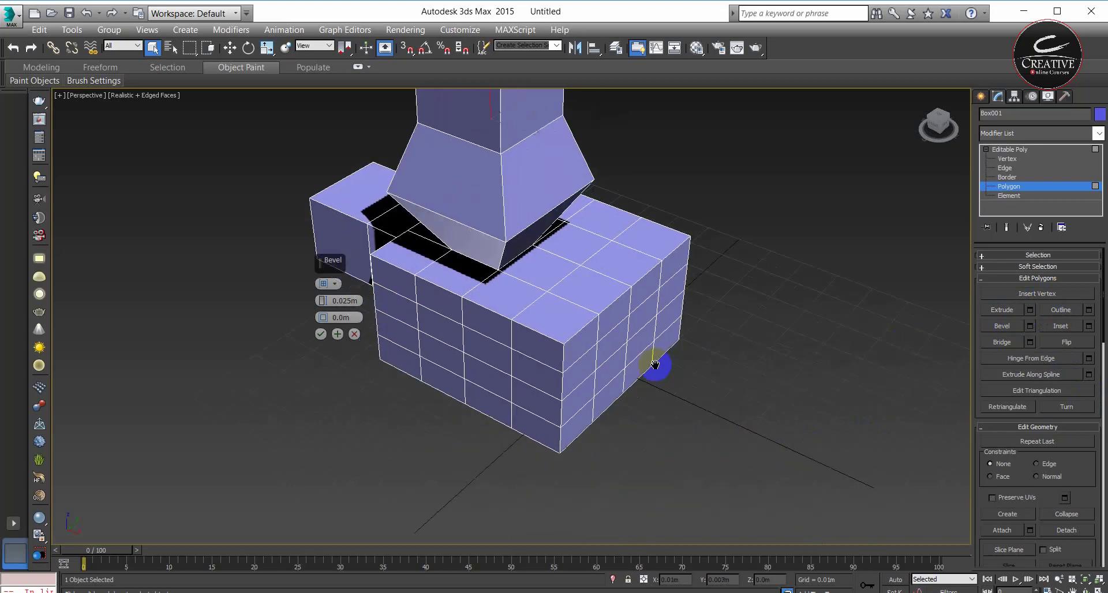
pyautogui.click(321, 335)
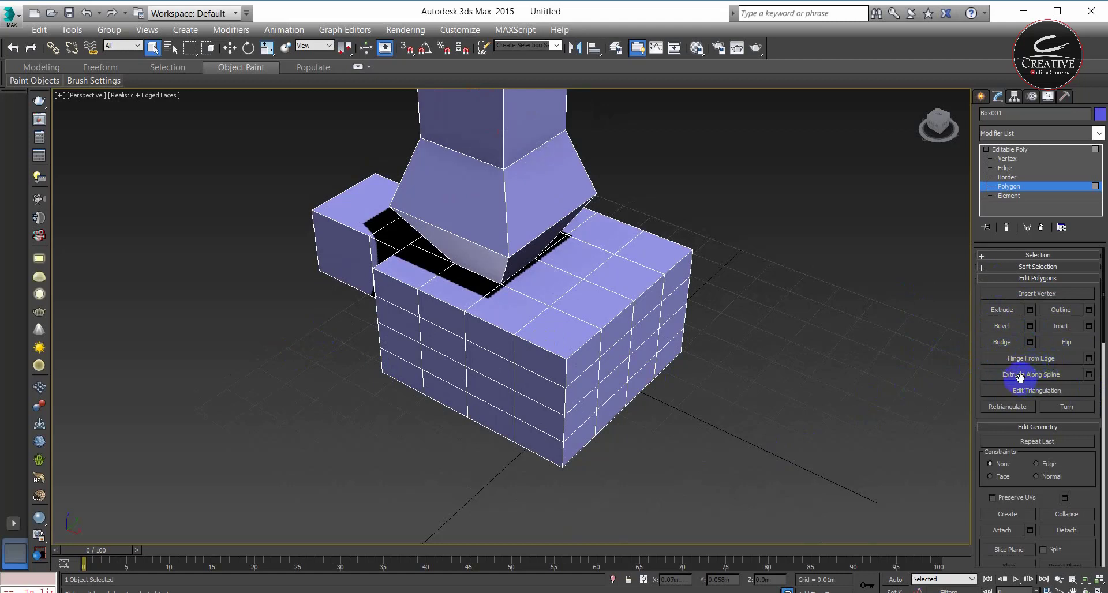
# Unhide all objects, then isolate the two teal boxes and the arc with Alt+Q
pyautogui.click(1012, 150)
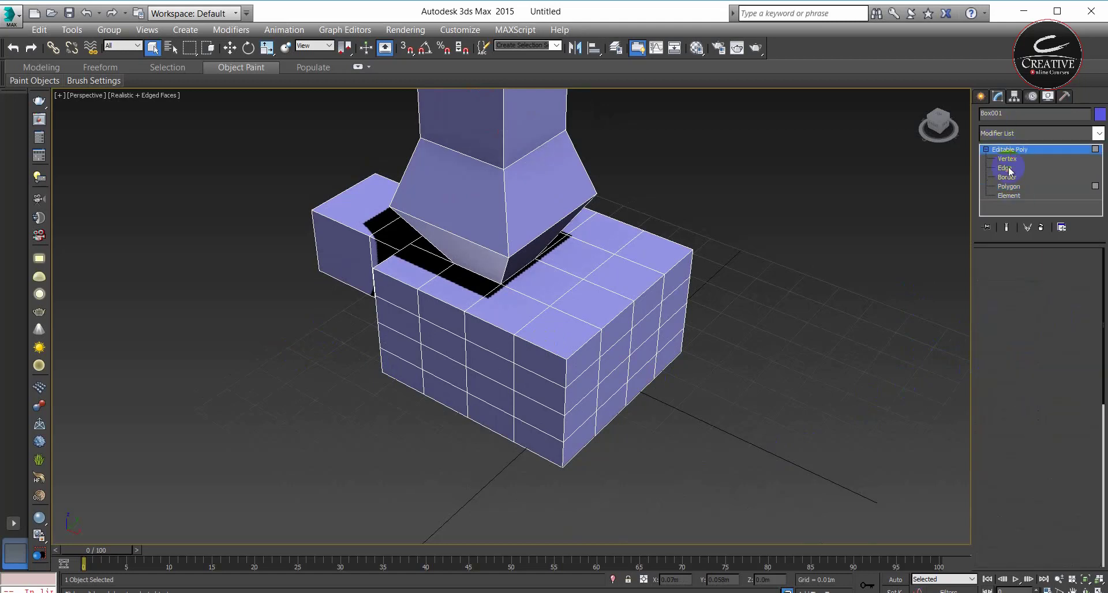
pyautogui.rightClick(626, 372)
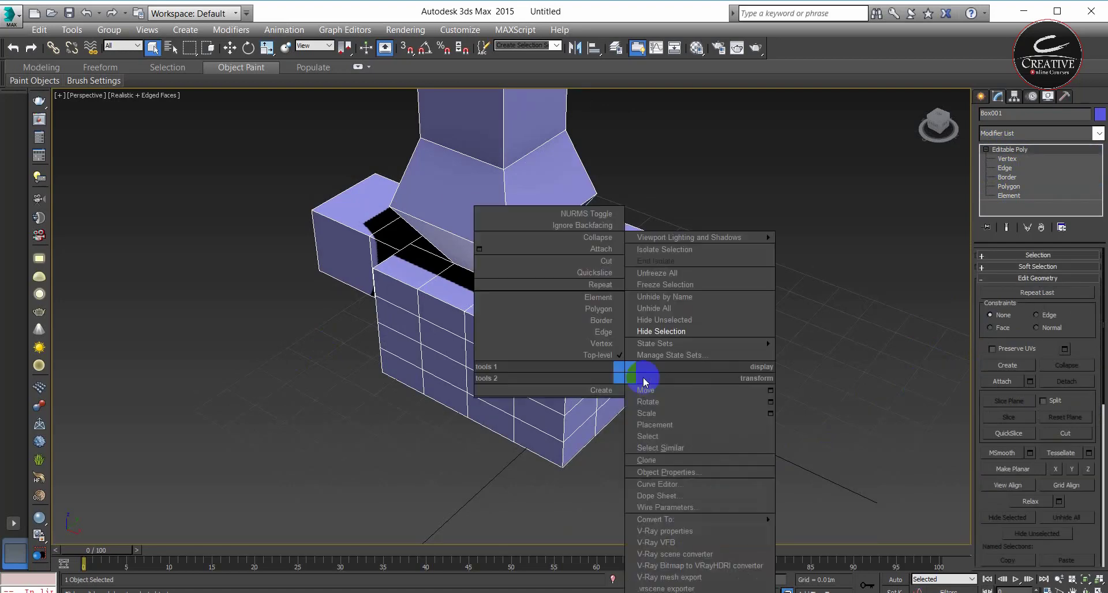
pyautogui.click(663, 302)
pyautogui.keyDown('alt'); pyautogui.moveTo(628, 488); pyautogui.dragTo(607, 463, button='middle'); pyautogui.keyUp('alt')
pyautogui.click(681, 458)
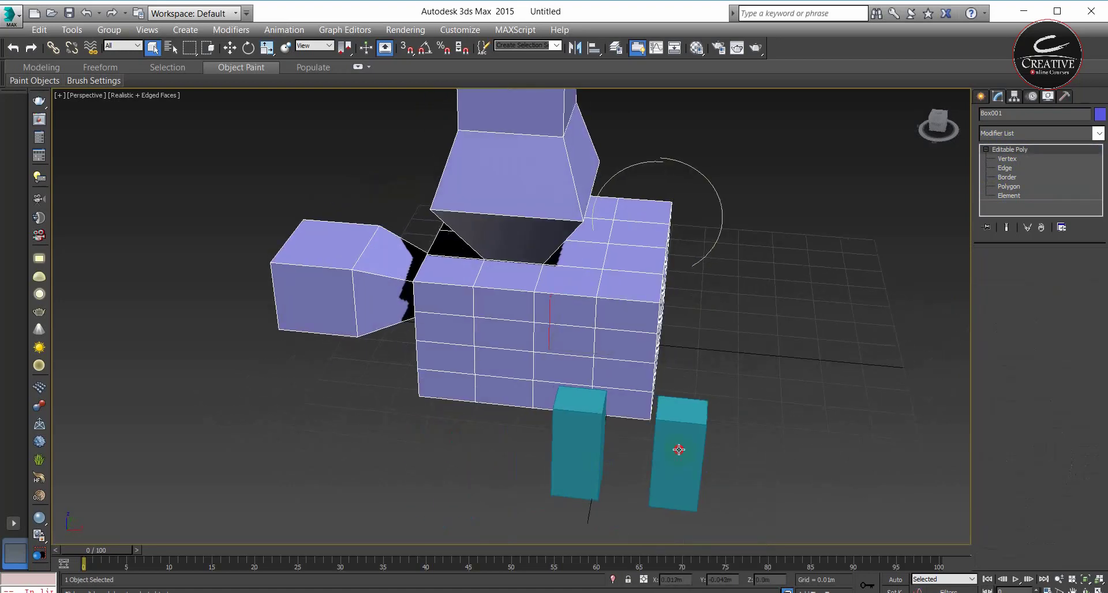
pyautogui.keyDown('ctrl'); pyautogui.click(607, 389); pyautogui.keyUp('ctrl')
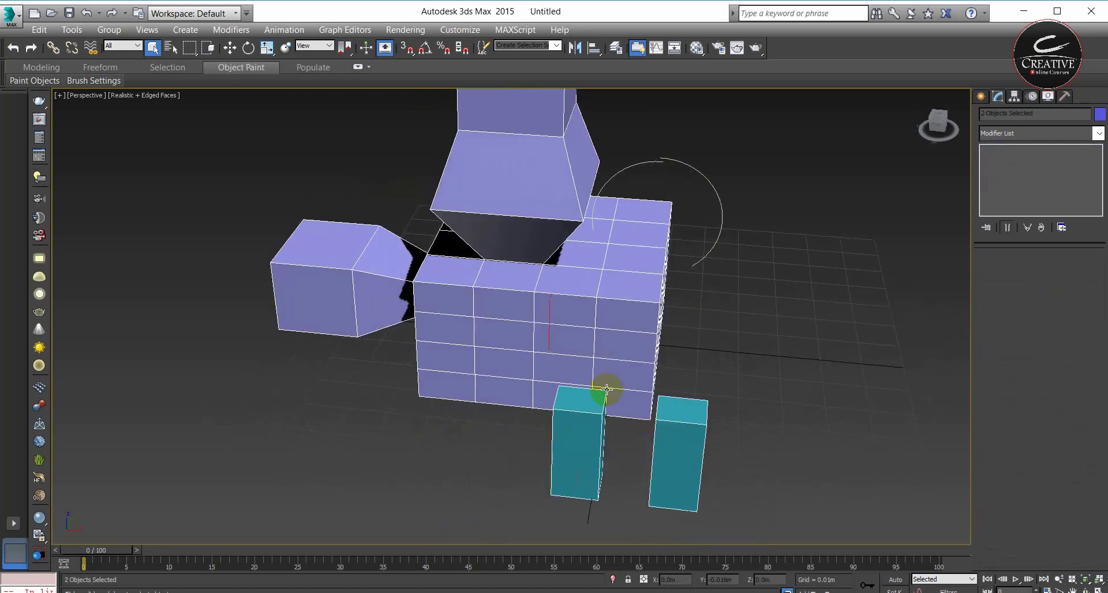
pyautogui.click(722, 212)
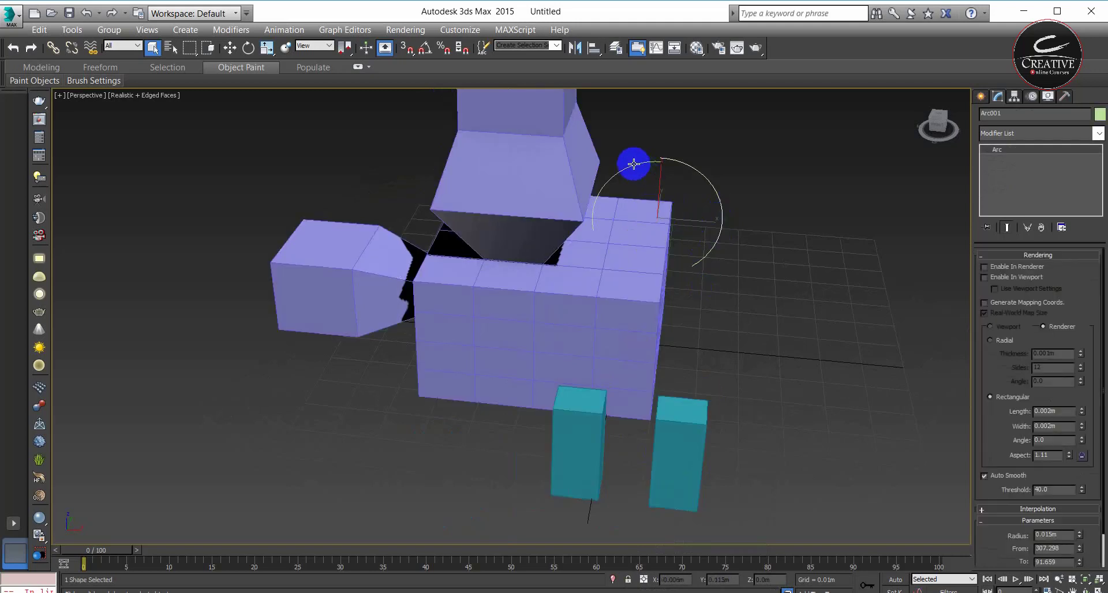
pyautogui.keyDown('ctrl'); pyautogui.click(635, 166); pyautogui.keyUp('ctrl')
pyautogui.keyDown('ctrl'); pyautogui.click(674, 456); pyautogui.keyUp('ctrl')
pyautogui.hotkey('alt', 'q')
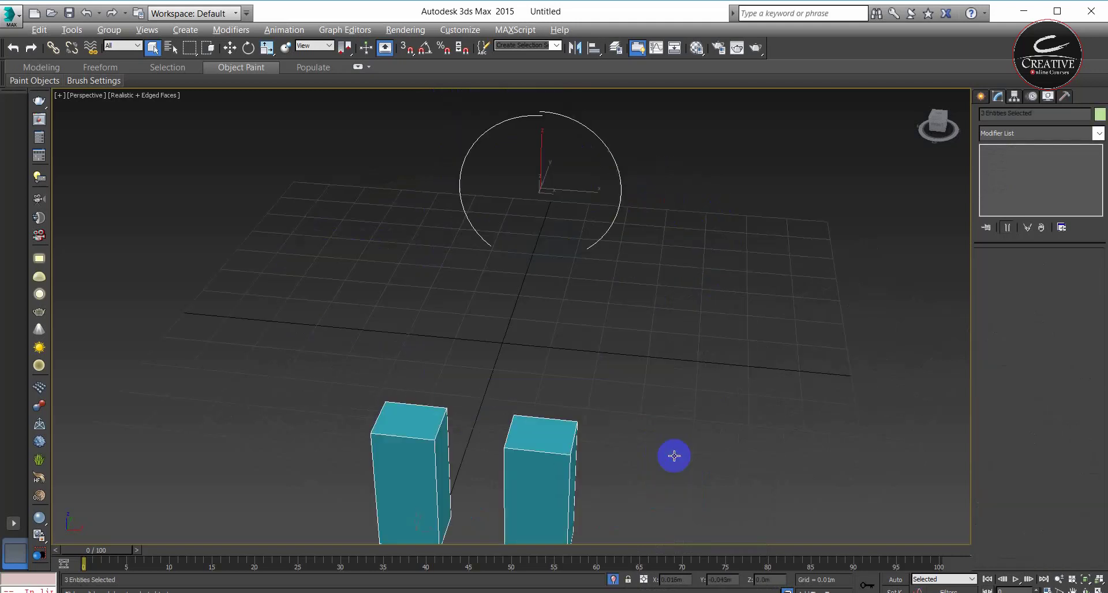
# Select Box003 and enter its Polygon sub-object level with the 4 key
pyautogui.moveTo(580, 473); pyautogui.dragTo(685, 403, button='middle')
pyautogui.click(668, 358)
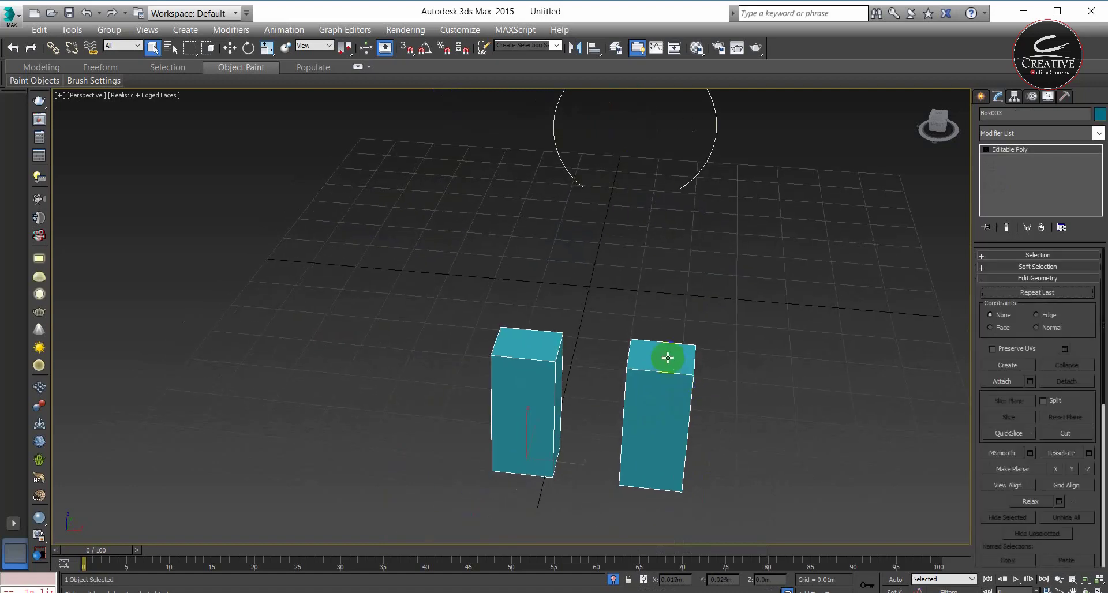
pyautogui.press('4')
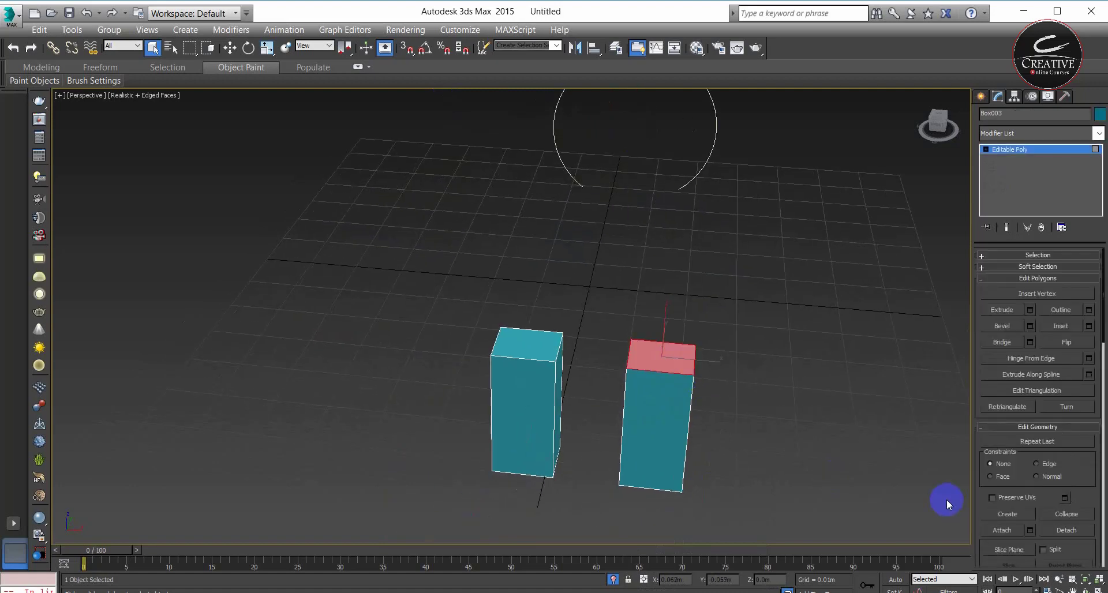
pyautogui.moveTo(593, 109)
pyautogui.keyDown('alt'); pyautogui.mouseDown(button='middle')
pyautogui.moveTo(548, 218)
pyautogui.moveTo(583, 334)
pyautogui.moveTo(637, 231)
pyautogui.moveTo(601, 254)
pyautogui.mouseUp(button='middle'); pyautogui.keyUp('alt')
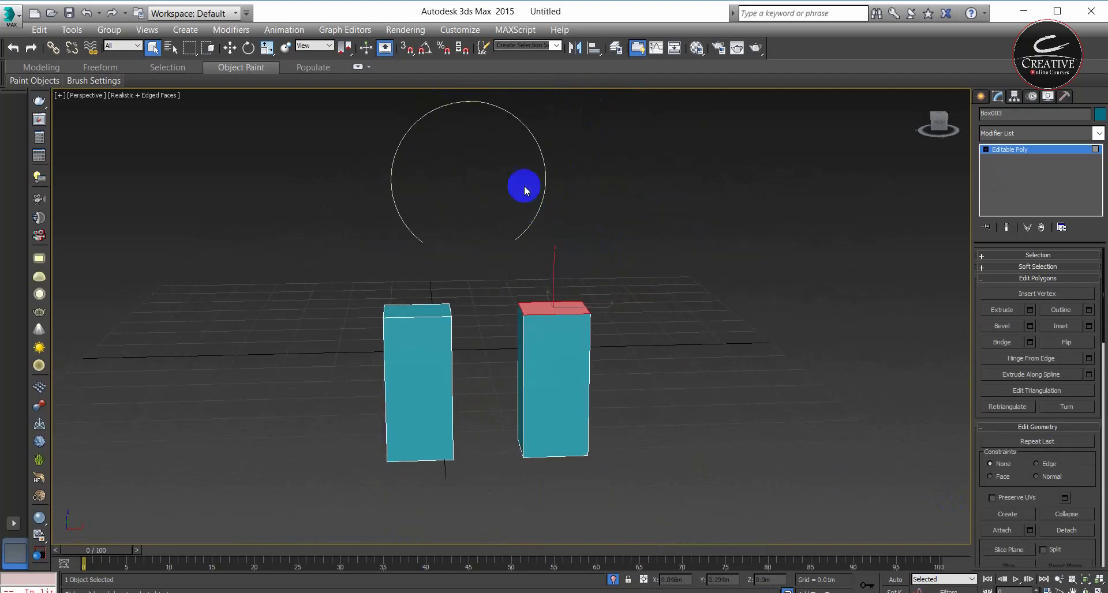
pyautogui.moveTo(573, 134)
pyautogui.keyDown('alt'); pyautogui.mouseDown(button='middle')
pyautogui.moveTo(581, 178)
pyautogui.moveTo(467, 314)
pyautogui.moveTo(513, 332)
pyautogui.mouseUp(button='middle'); pyautogui.keyUp('alt')
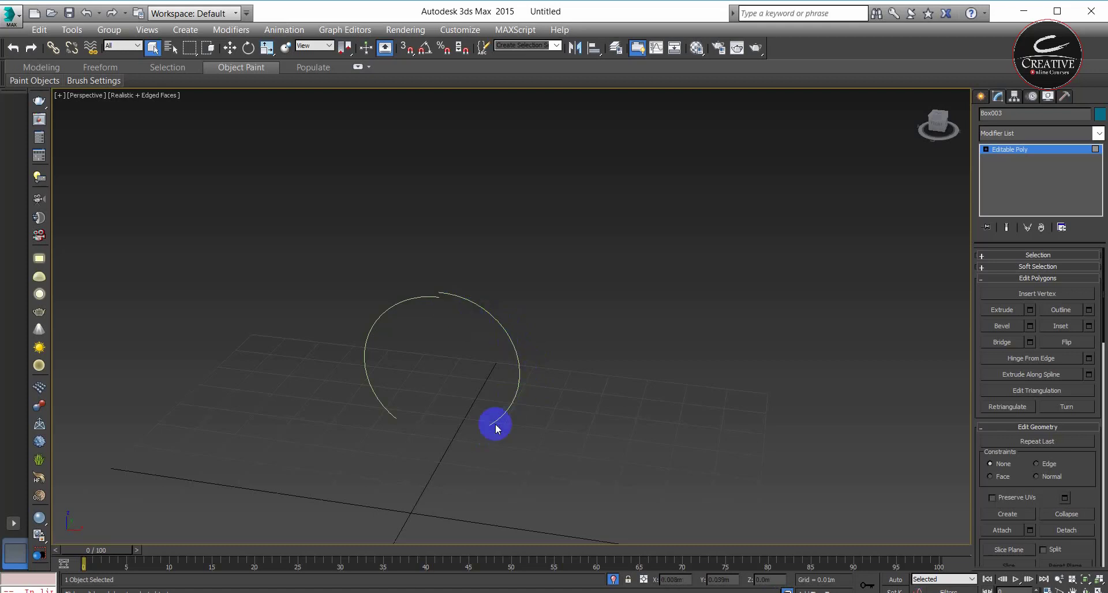
pyautogui.moveTo(495, 425)
pyautogui.mouseDown(button='middle')
pyautogui.moveTo(637, 372)
pyautogui.moveTo(652, 346)
pyautogui.moveTo(667, 378)
pyautogui.mouseUp(button='middle')
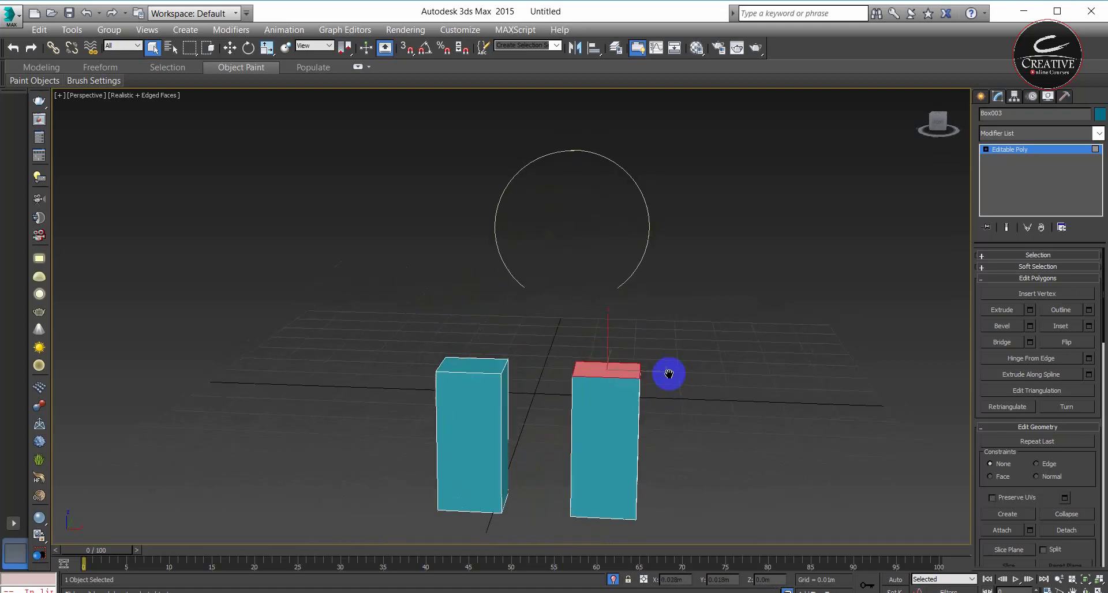
pyautogui.click(599, 463)
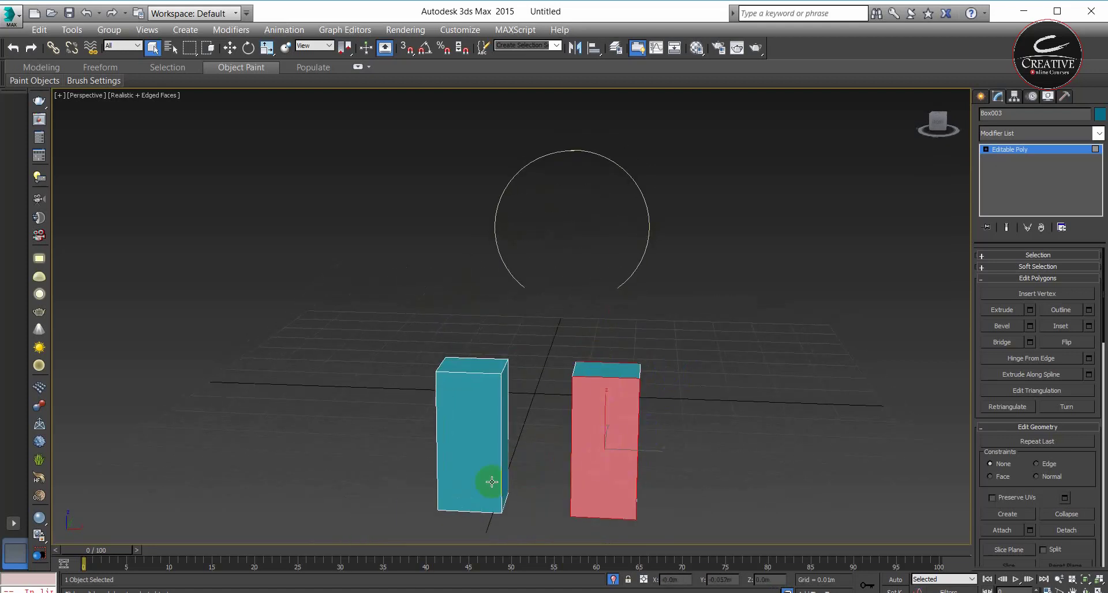
pyautogui.click(1029, 311)
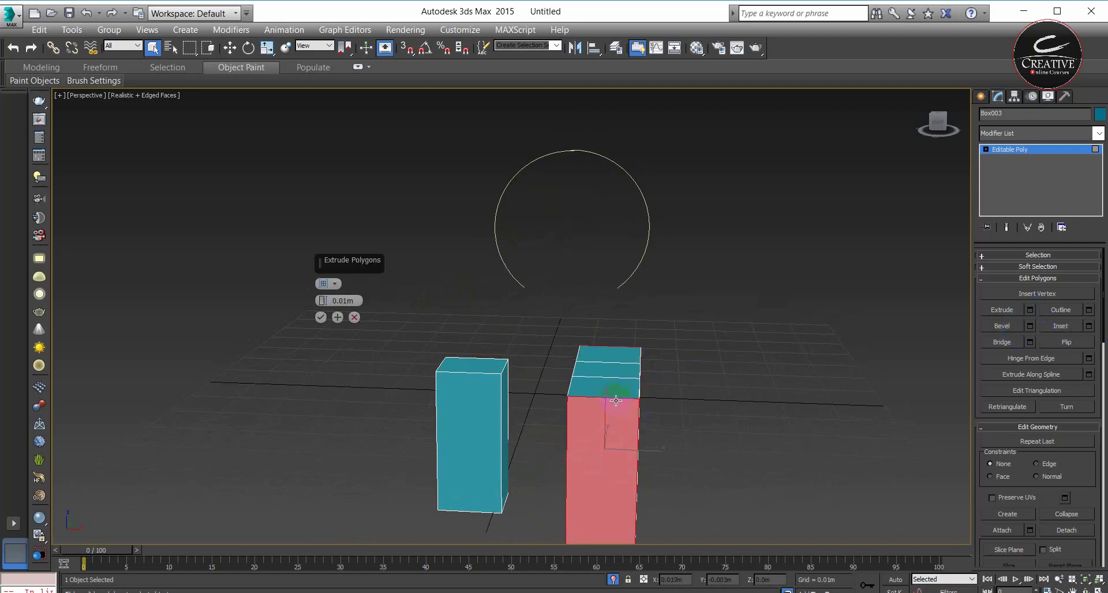
pyautogui.click(639, 413)
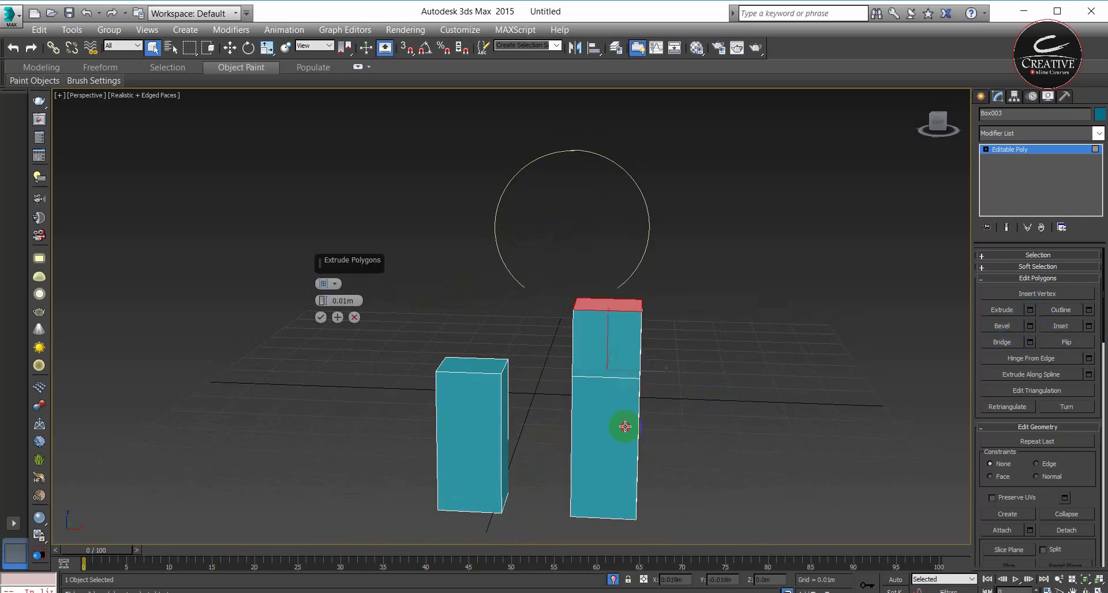
pyautogui.click(625, 426)
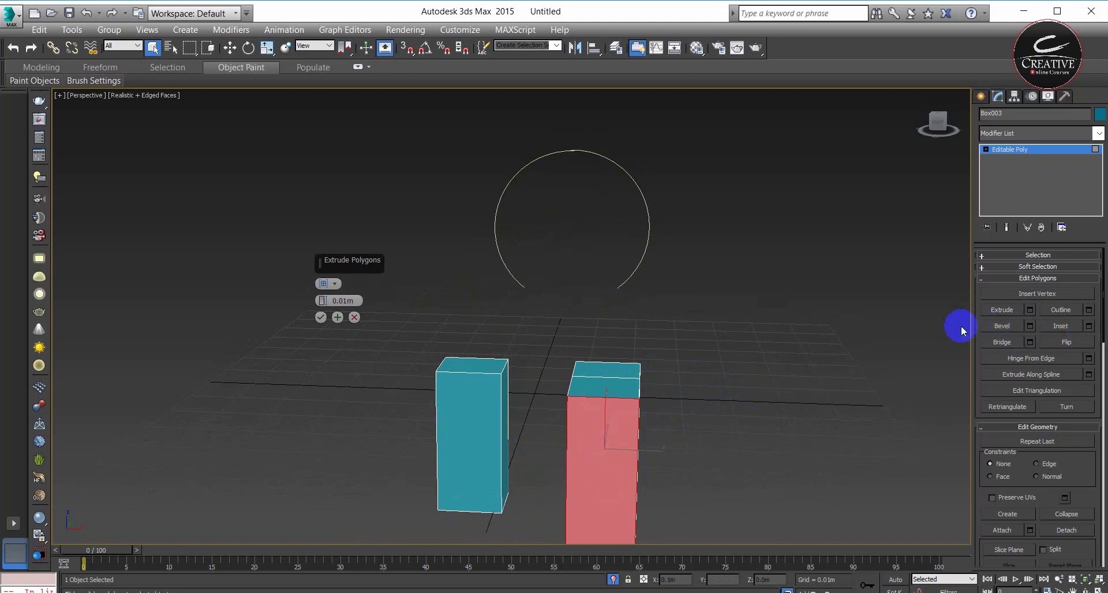
pyautogui.click(1031, 326)
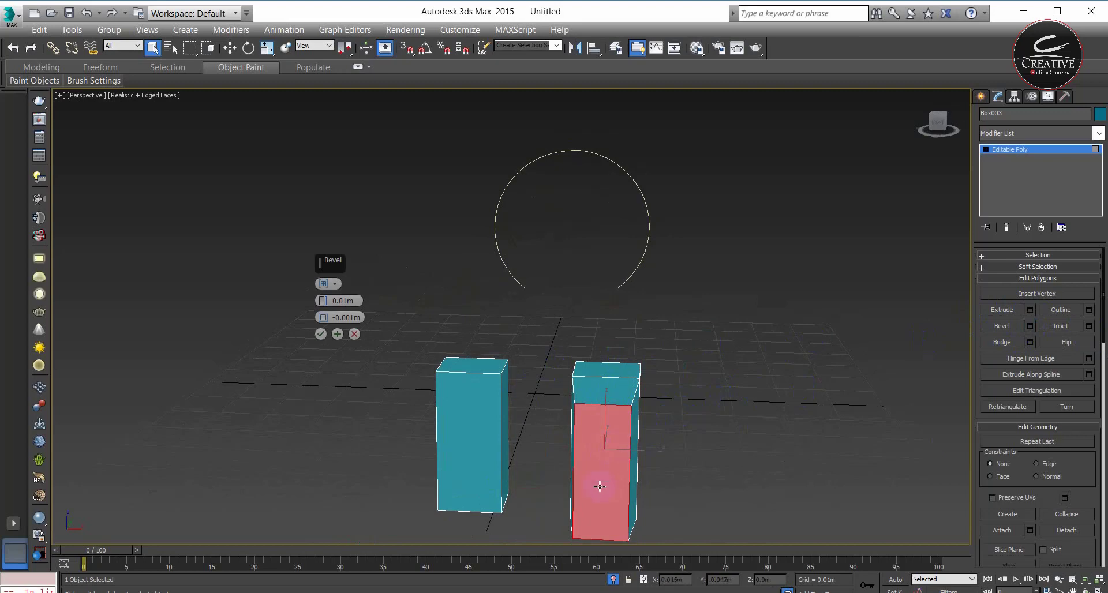
pyautogui.keyDown('alt'); pyautogui.moveTo(655, 453); pyautogui.dragTo(491, 454, button='middle'); pyautogui.keyUp('alt')
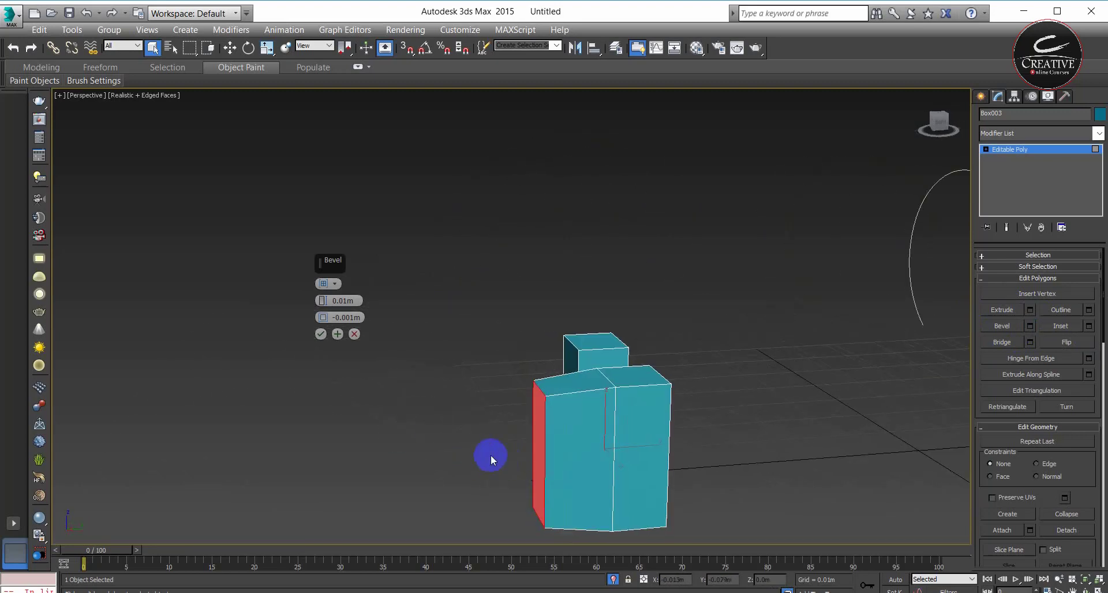
pyautogui.click(355, 335)
pyautogui.moveTo(650, 383)
pyautogui.keyDown('alt'); pyautogui.mouseDown(button='middle')
pyautogui.moveTo(714, 384)
pyautogui.moveTo(632, 385)
pyautogui.mouseUp(button='middle'); pyautogui.keyUp('alt')
pyautogui.click(624, 375)
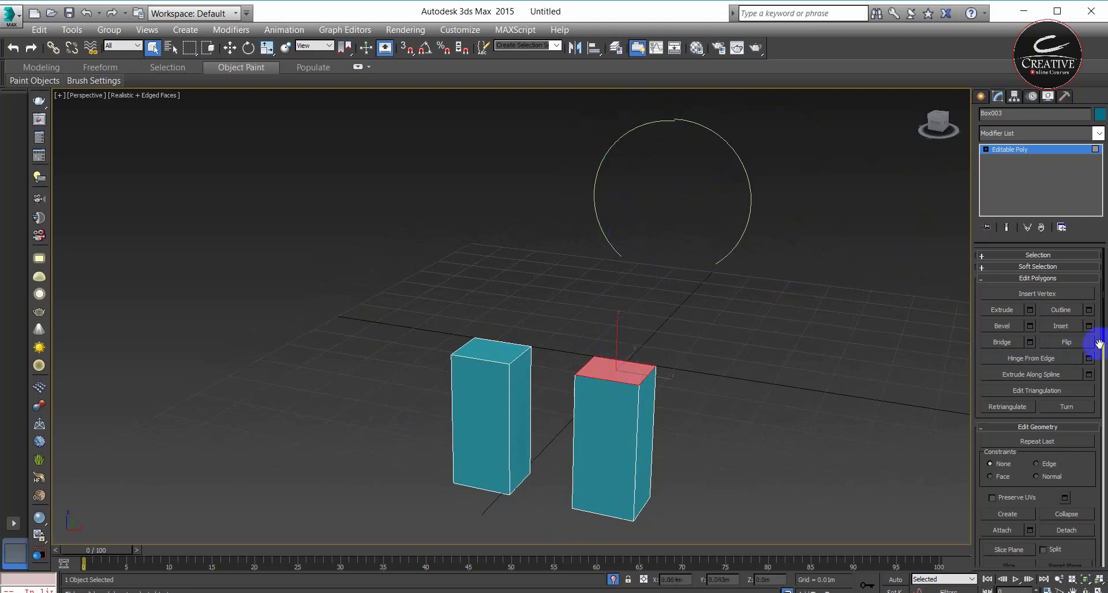
# Extrude Box003's top face along the arc spline in 6 segments
pyautogui.click(1088, 378)
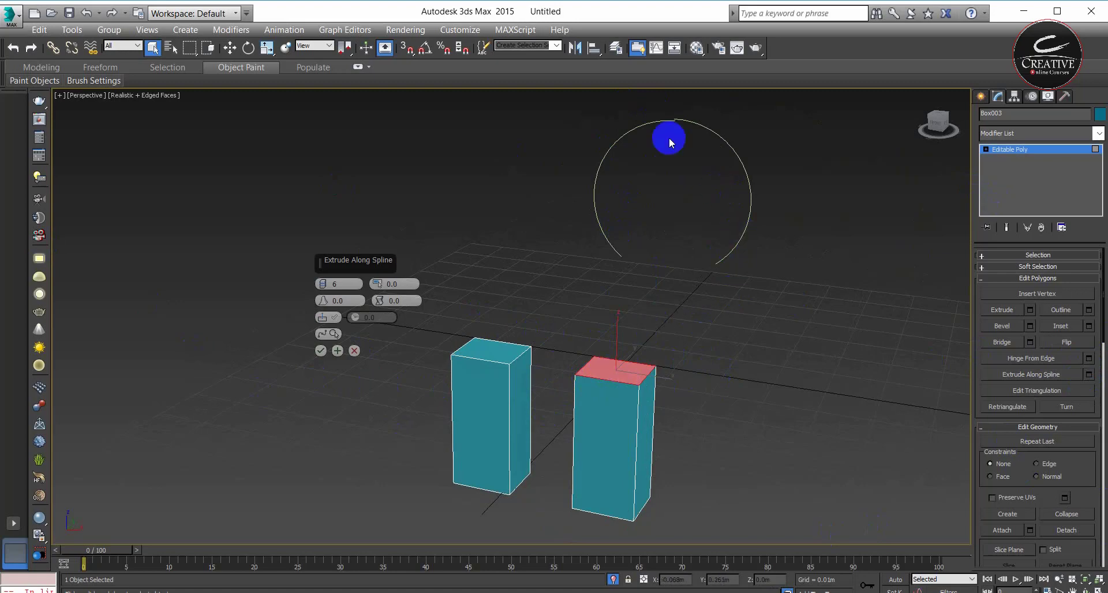
pyautogui.click(332, 334)
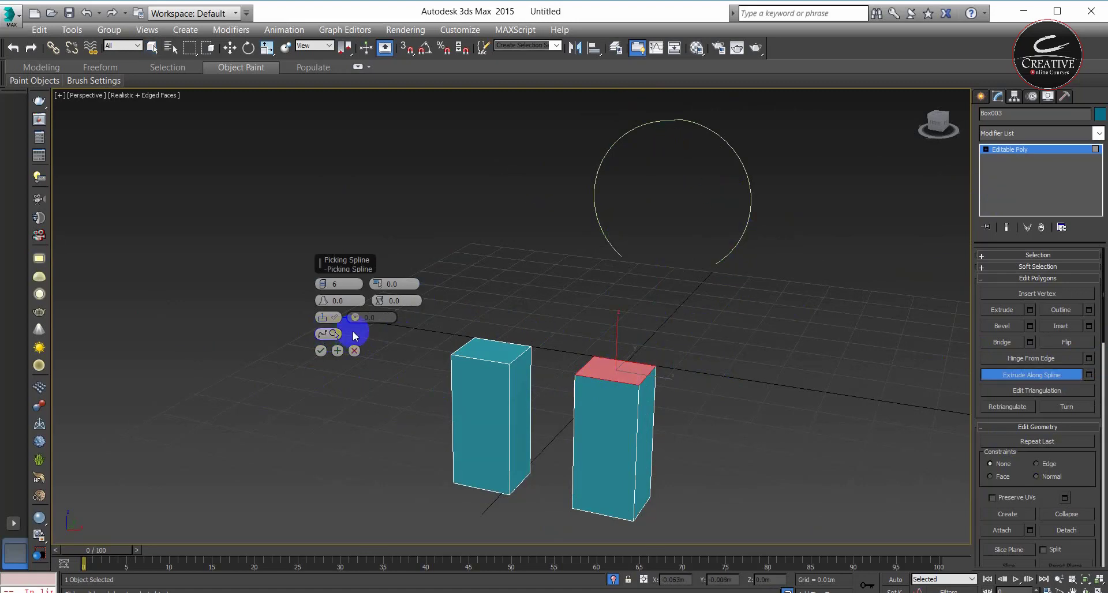
pyautogui.click(749, 212)
pyautogui.moveTo(441, 408)
pyautogui.keyDown('alt'); pyautogui.mouseDown(button='middle')
pyautogui.moveTo(495, 402)
pyautogui.moveTo(469, 395)
pyautogui.mouseUp(button='middle'); pyautogui.keyUp('alt')
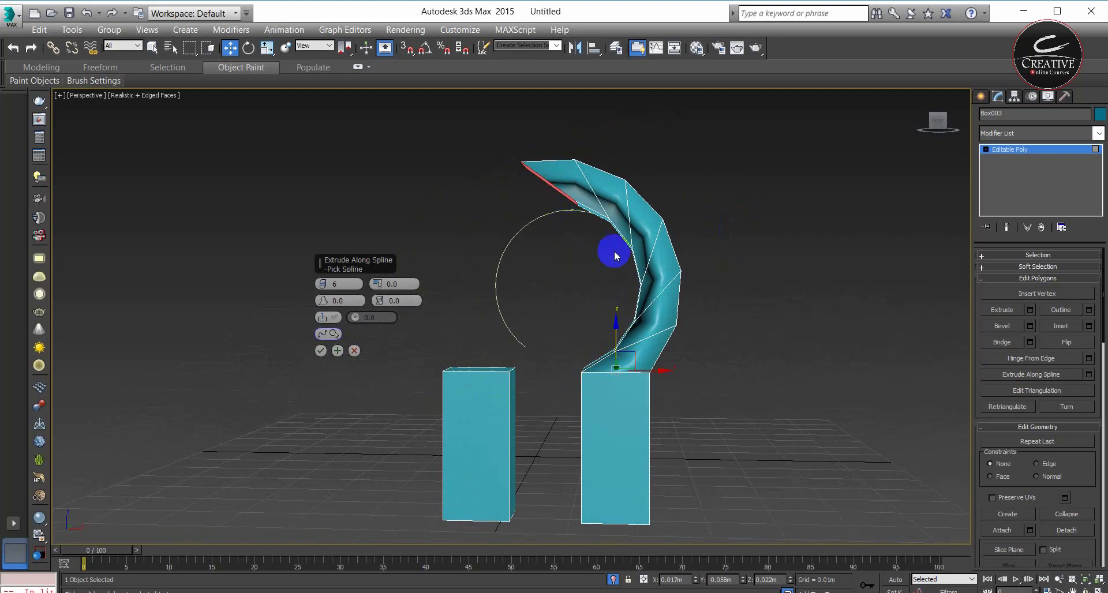
pyautogui.click(321, 354)
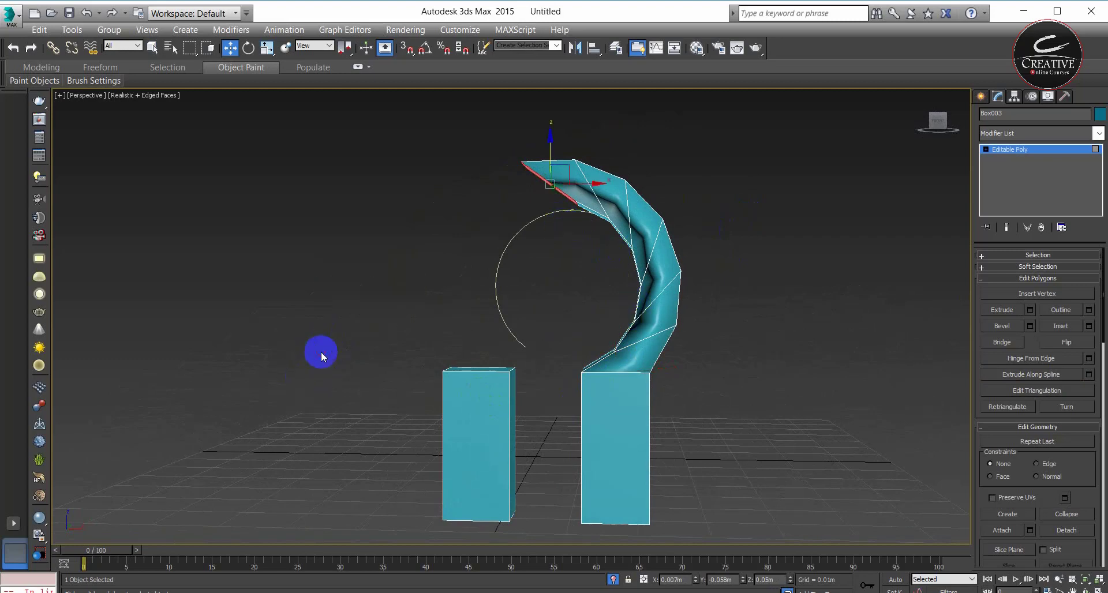
pyautogui.keyDown('alt'); pyautogui.moveTo(491, 419); pyautogui.dragTo(487, 353, button='middle'); pyautogui.keyUp('alt')
pyautogui.click(487, 350)
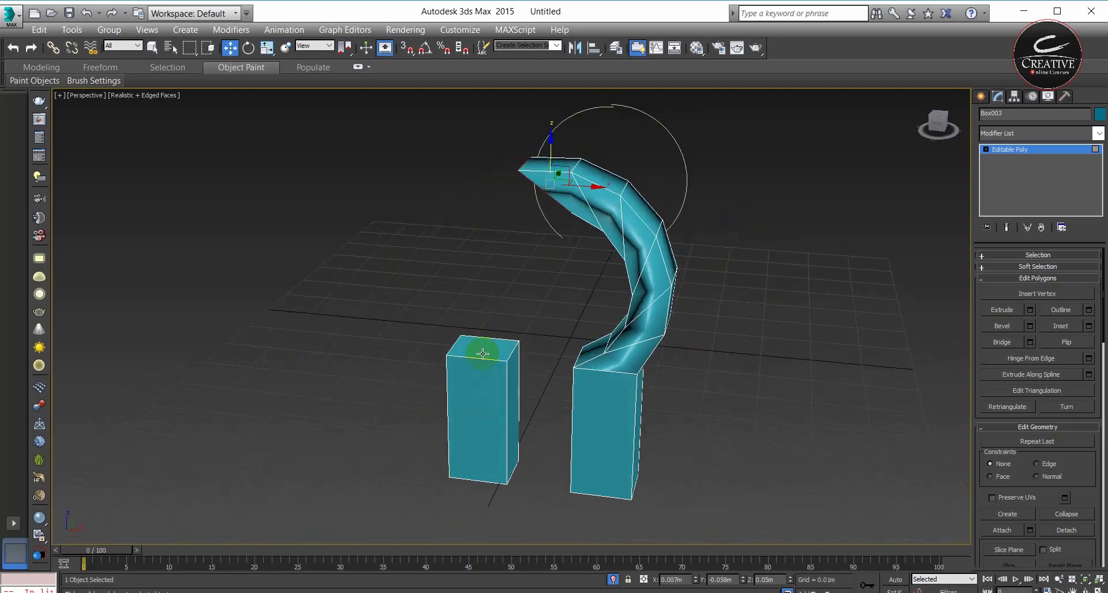
# Sweep the left box's top face along the circle with Segments raised from 6 to 24
pyautogui.click(1089, 374)
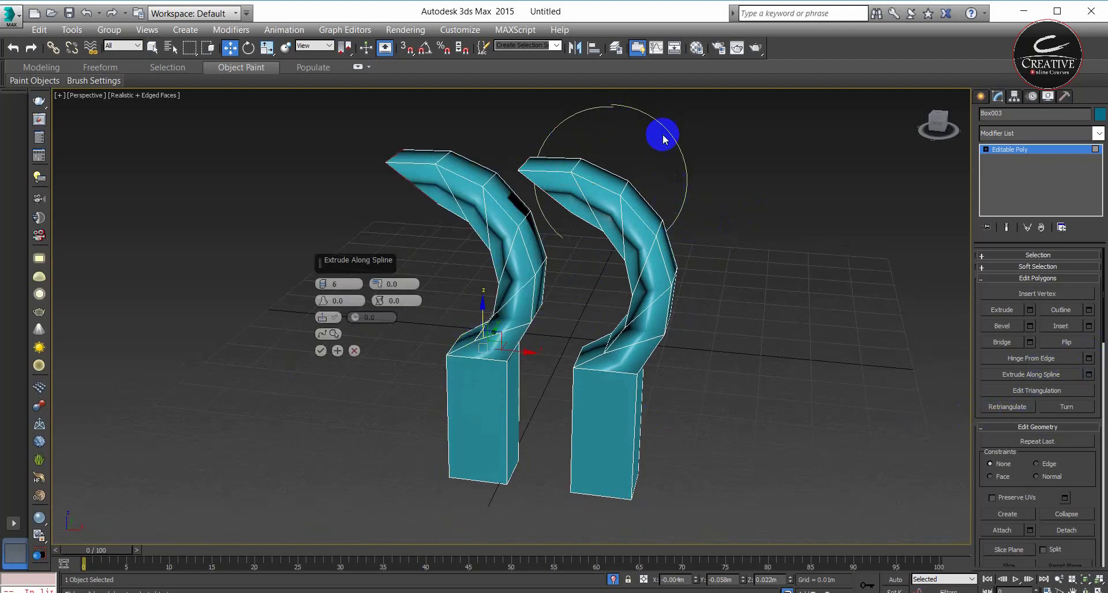
pyautogui.click(335, 335)
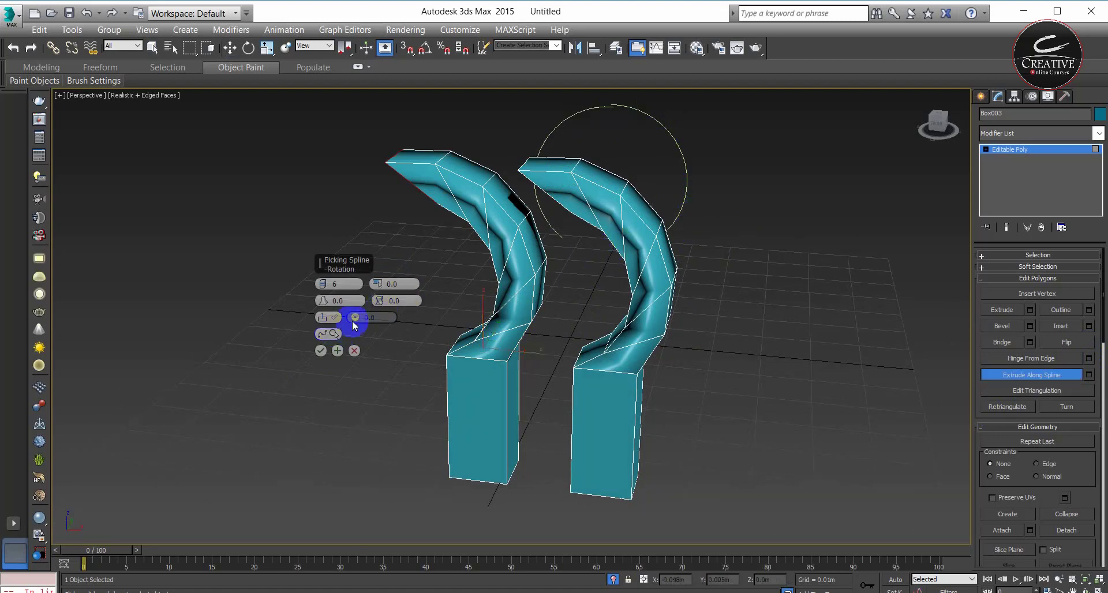
pyautogui.click(557, 124)
pyautogui.moveTo(562, 415)
pyautogui.keyDown('alt'); pyautogui.mouseDown(button='middle')
pyautogui.moveTo(529, 384)
pyautogui.moveTo(535, 362)
pyautogui.mouseUp(button='middle'); pyautogui.keyUp('alt')
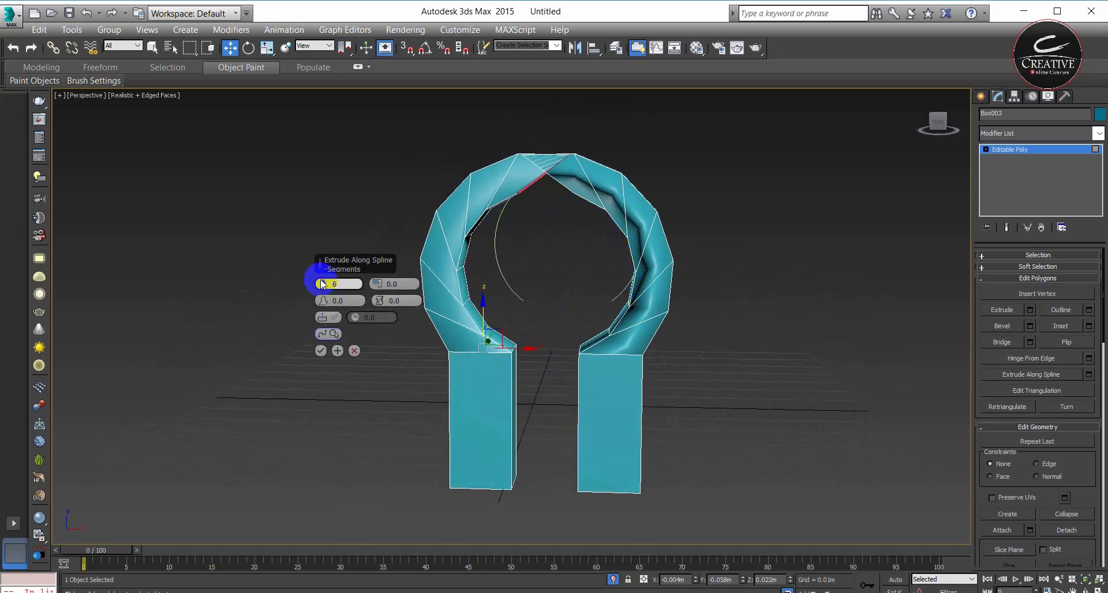
pyautogui.moveTo(322, 277); pyautogui.dragTo(321, 240)
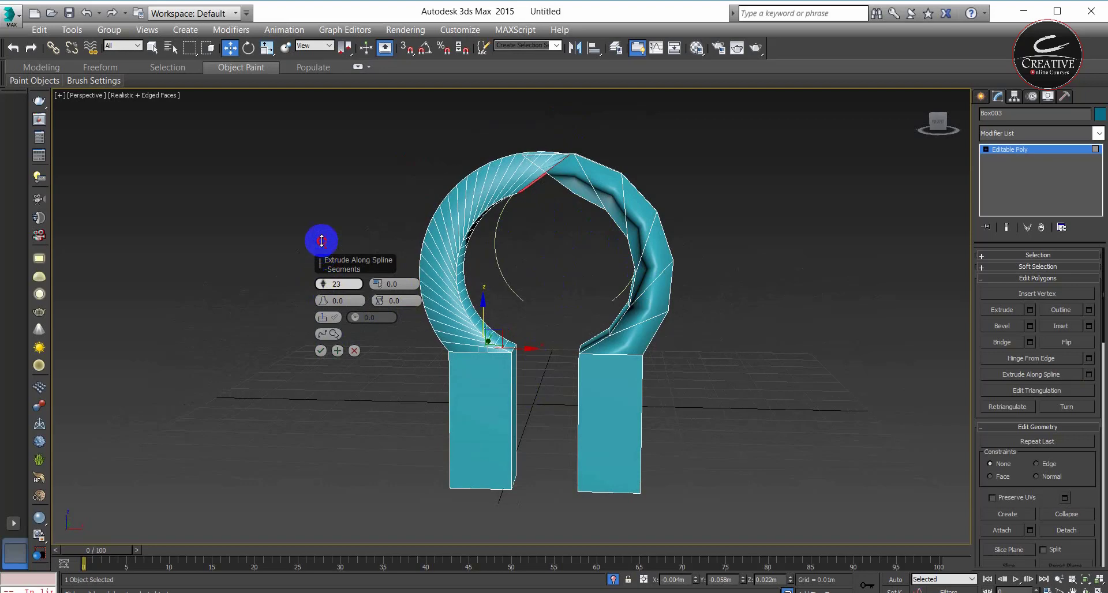
pyautogui.click(321, 351)
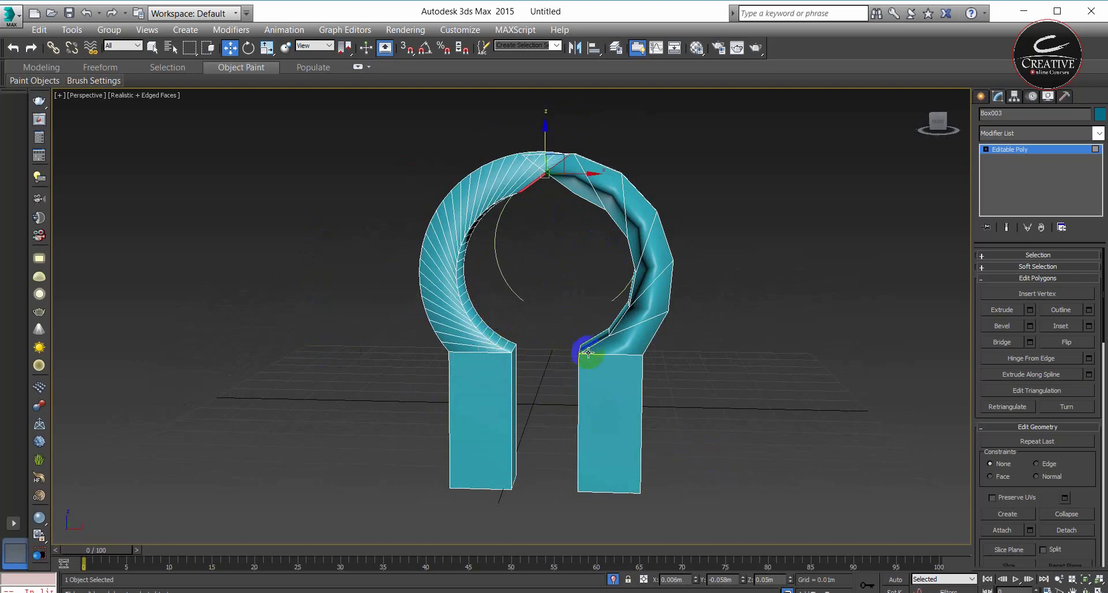
pyautogui.keyDown('alt'); pyautogui.moveTo(564, 400); pyautogui.dragTo(520, 442, button='middle'); pyautogui.keyUp('alt')
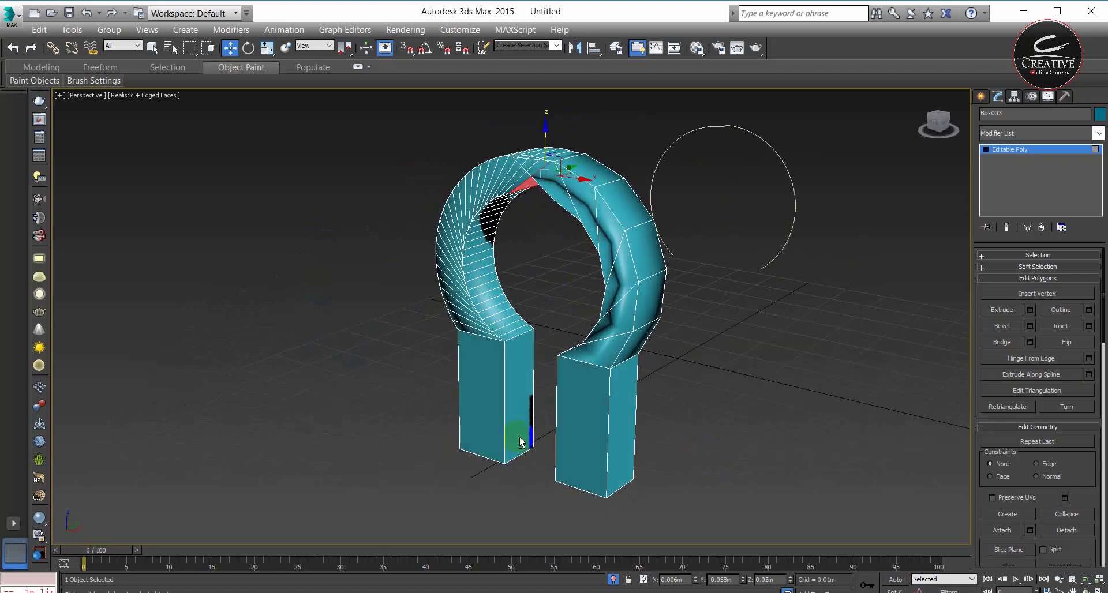
# Bridge the inner faces of the two pillars to join them into one solid base
pyautogui.click(508, 394)
pyautogui.moveTo(520, 372)
pyautogui.keyDown('alt'); pyautogui.mouseDown(button='middle')
pyautogui.moveTo(594, 482)
pyautogui.moveTo(631, 463)
pyautogui.mouseUp(button='middle'); pyautogui.keyUp('alt')
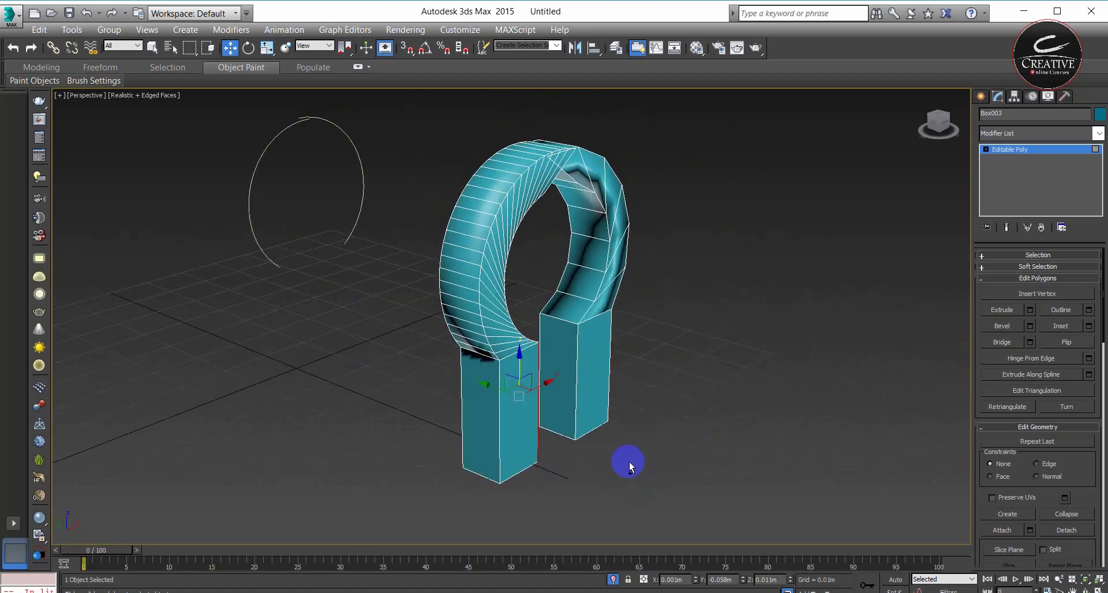
pyautogui.click(563, 369)
pyautogui.moveTo(564, 369)
pyautogui.keyDown('alt'); pyautogui.mouseDown(button='middle')
pyautogui.moveTo(613, 432)
pyautogui.moveTo(485, 436)
pyautogui.moveTo(664, 435)
pyautogui.moveTo(569, 435)
pyautogui.moveTo(573, 408)
pyautogui.moveTo(529, 425)
pyautogui.mouseUp(button='middle'); pyautogui.keyUp('alt')
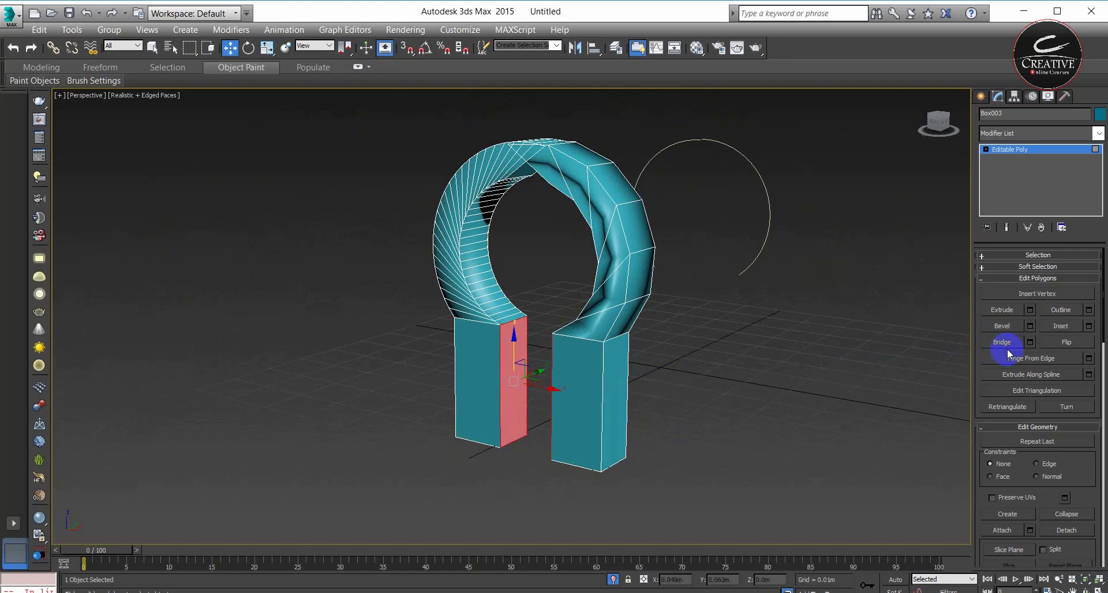
pyautogui.moveTo(341, 480)
pyautogui.keyDown('alt'); pyautogui.mouseDown(button='middle')
pyautogui.moveTo(445, 403)
pyautogui.moveTo(445, 446)
pyautogui.mouseUp(button='middle'); pyautogui.keyUp('alt')
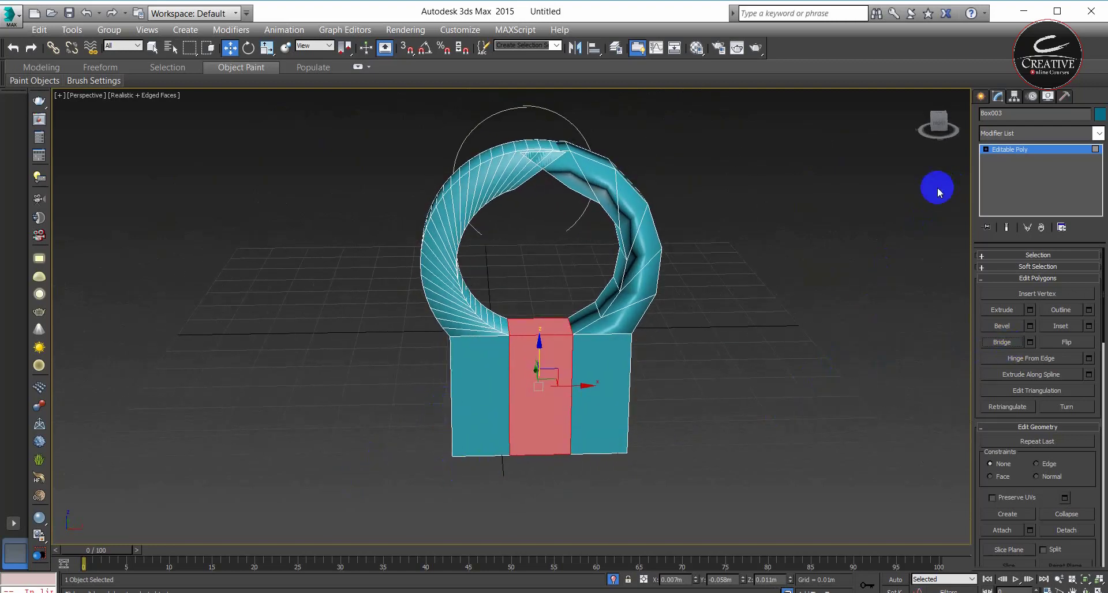
pyautogui.click(753, 400)
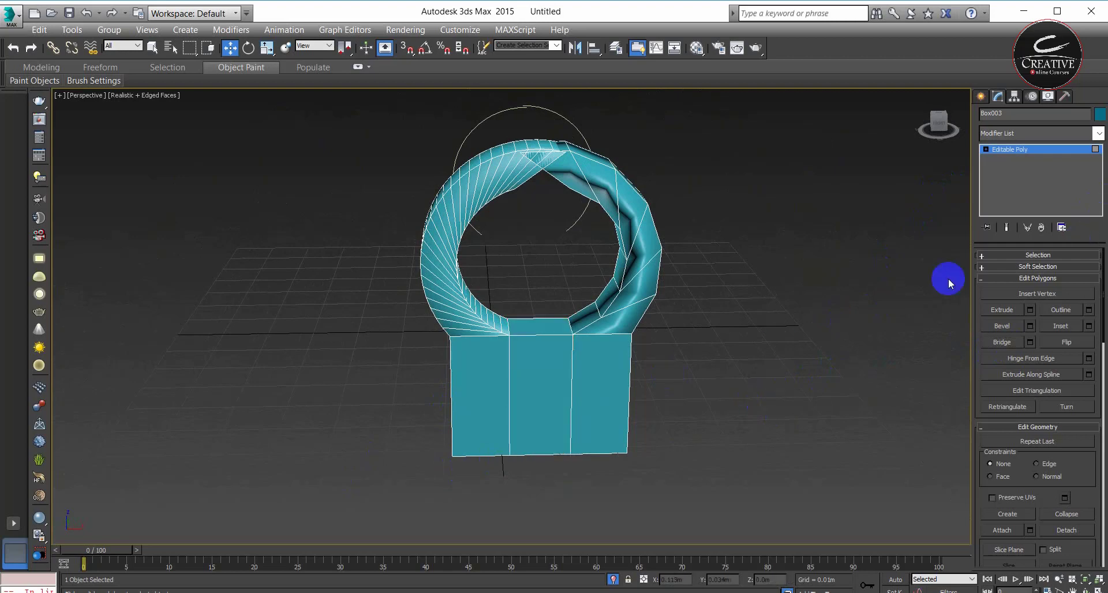
pyautogui.click(561, 395)
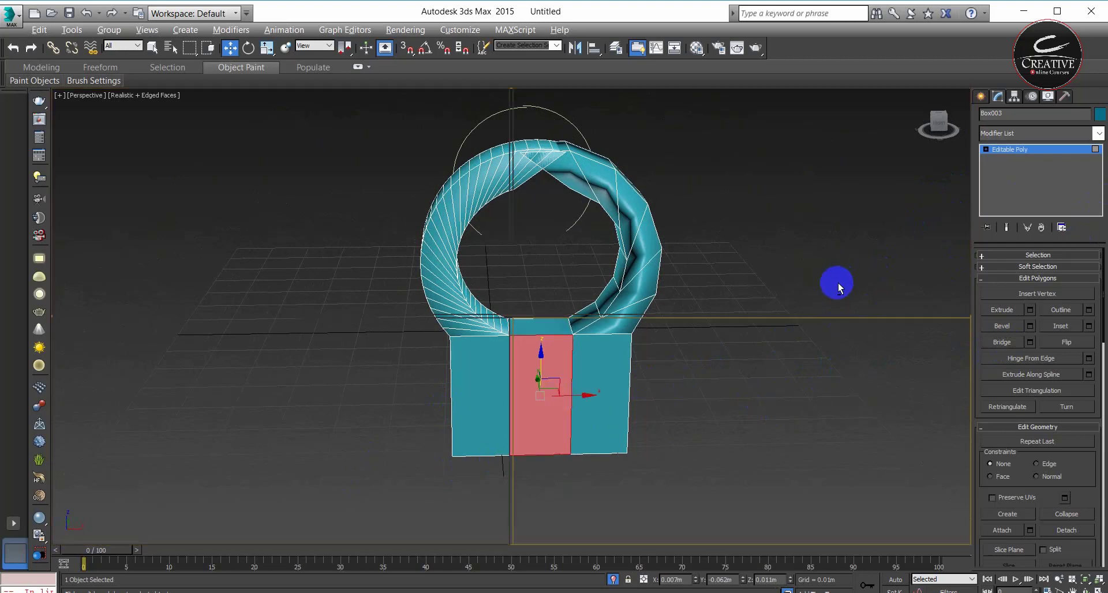
# Restore the four-viewport layout and start the Line spline tool
pyautogui.hotkey('alt', 'w')
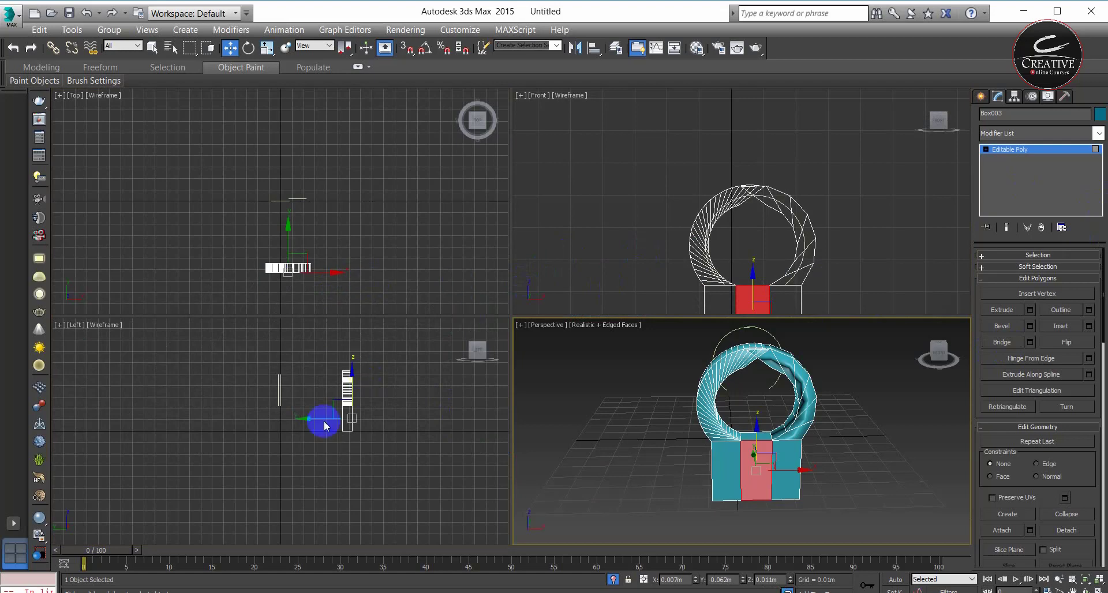
pyautogui.click(1014, 150)
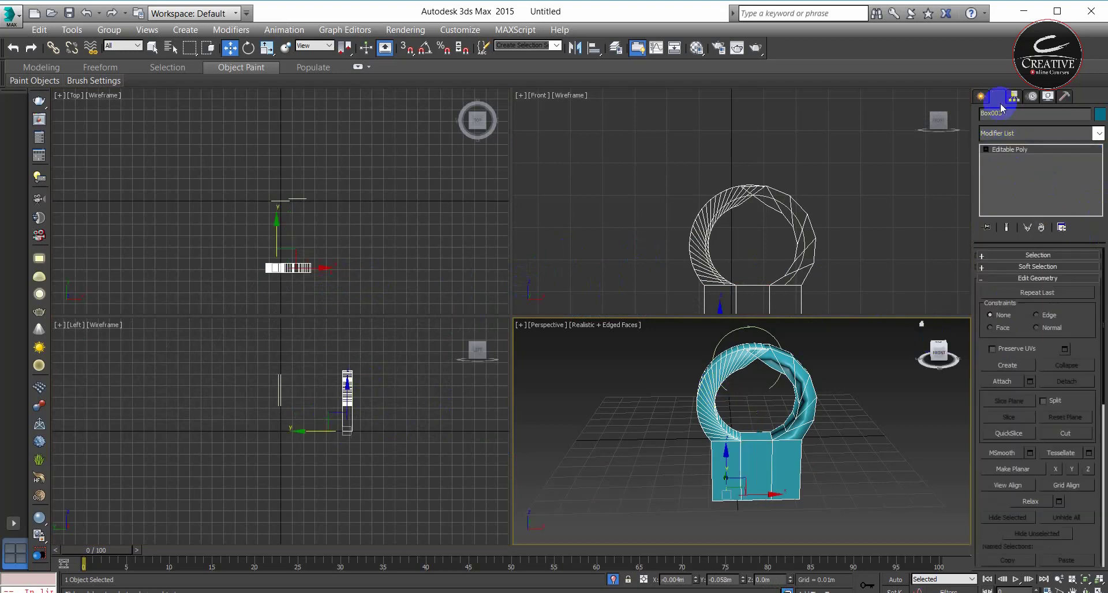
pyautogui.click(980, 96)
pyautogui.click(1009, 193)
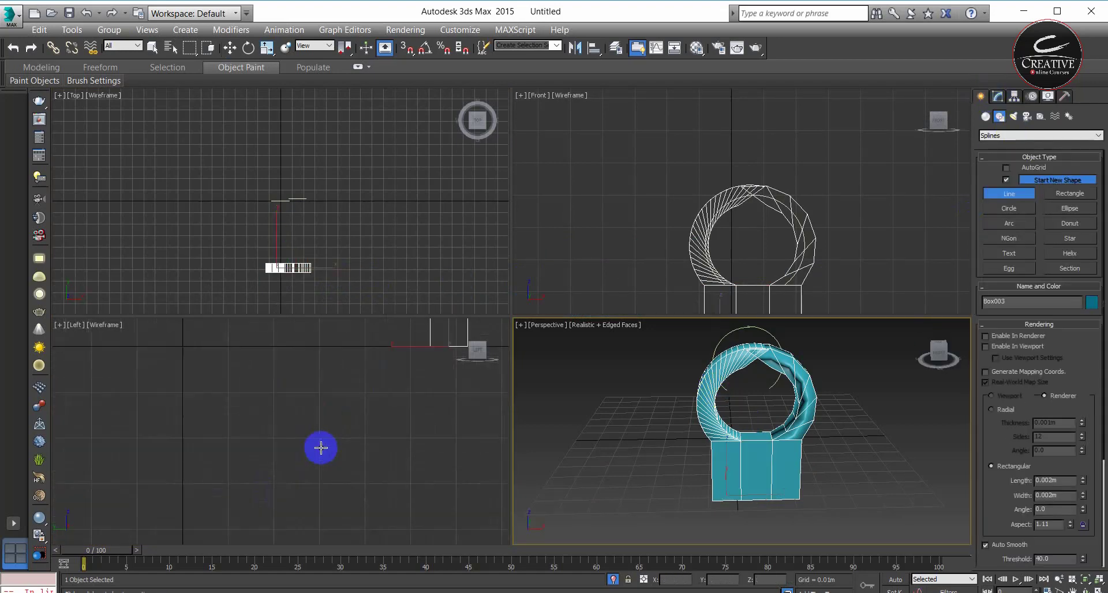
# Draw a four-point zigzag Line spline in the Left viewport, then frame it beside the ring in Perspective
pyautogui.scroll(5, 319, 447)
pyautogui.click(411, 399)
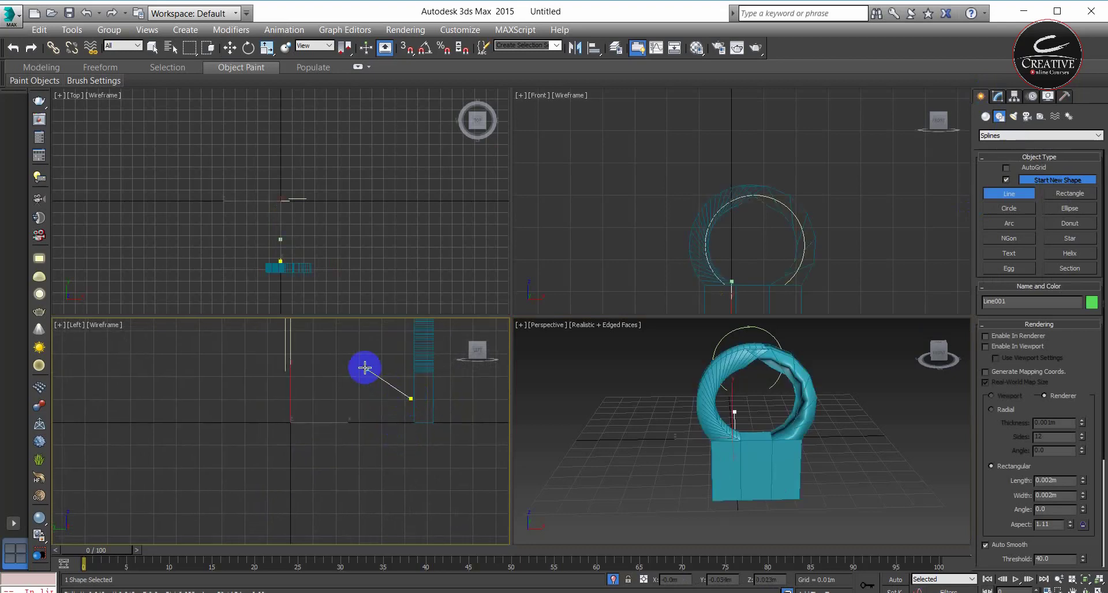
pyautogui.click(346, 358)
pyautogui.click(299, 396)
pyautogui.click(170, 390)
pyautogui.rightClick(169, 390)
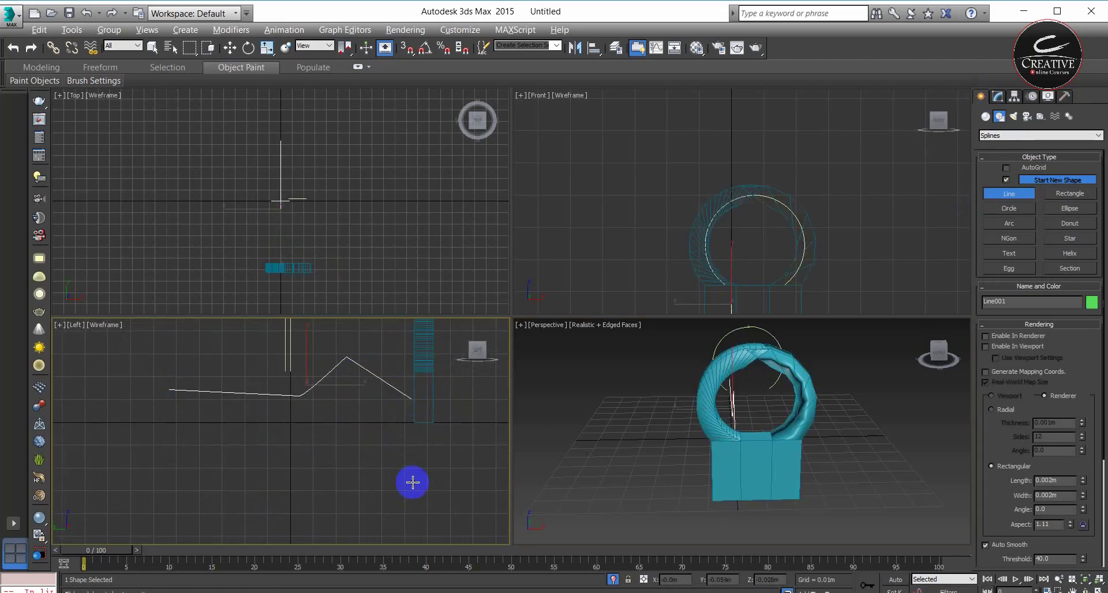
pyautogui.hotkey('alt', 'w')
pyautogui.hotkey('alt', 'w')
pyautogui.hotkey('alt', 'w')
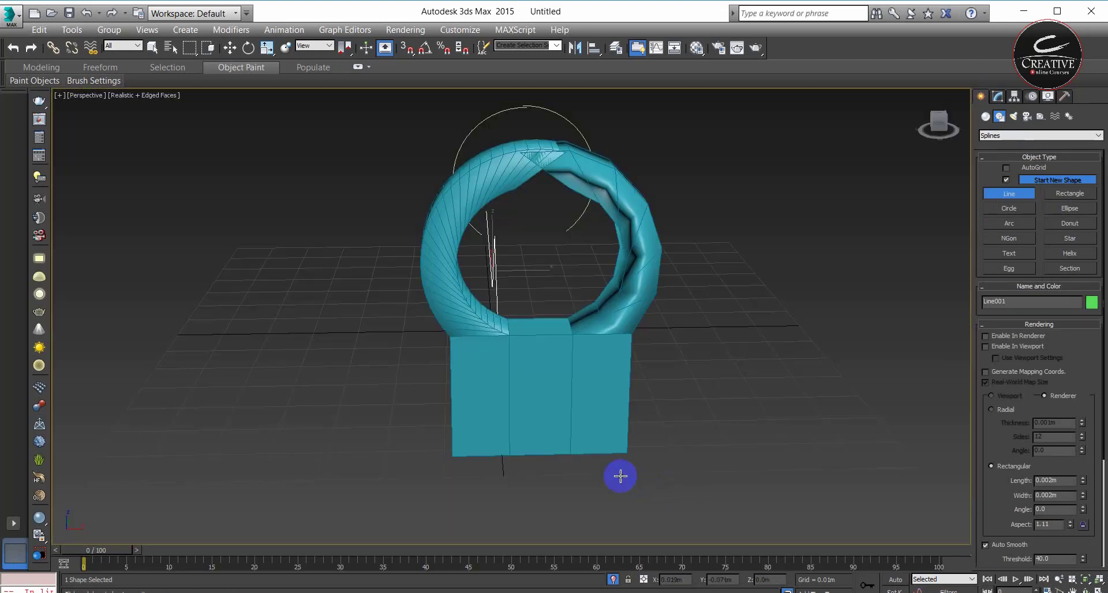
pyautogui.keyDown('alt'); pyautogui.moveTo(619, 477); pyautogui.dragTo(722, 472, button='middle'); pyautogui.keyUp('alt')
pyautogui.moveTo(732, 348); pyautogui.dragTo(794, 361, button='middle')
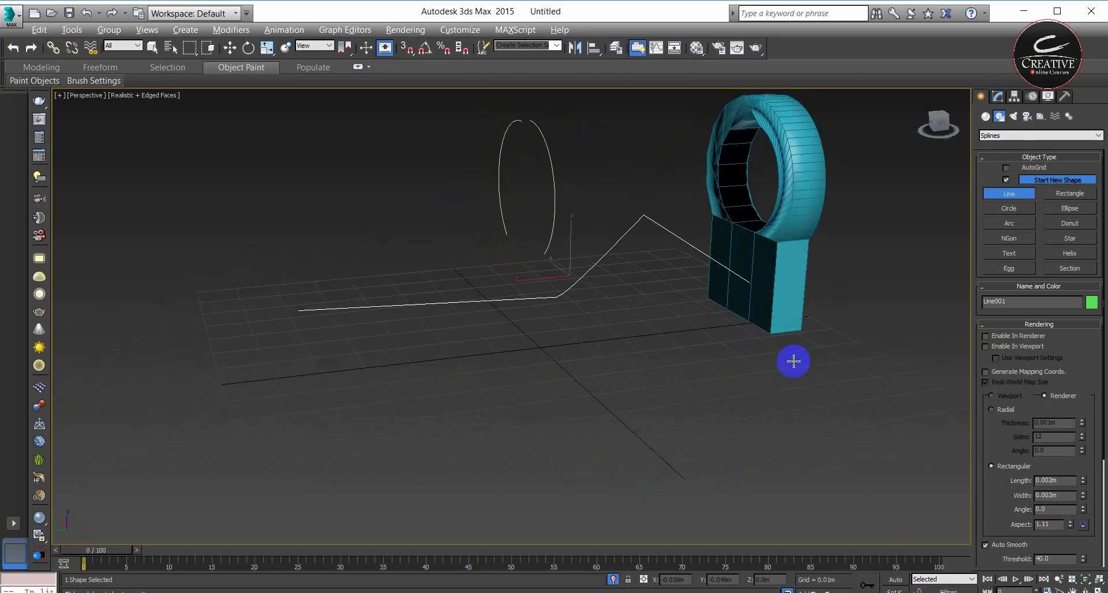
# Select a front face of the teal box and pick the zigzag line as its Extrude Along Spline path
pyautogui.press('w')
pyautogui.click(741, 267)
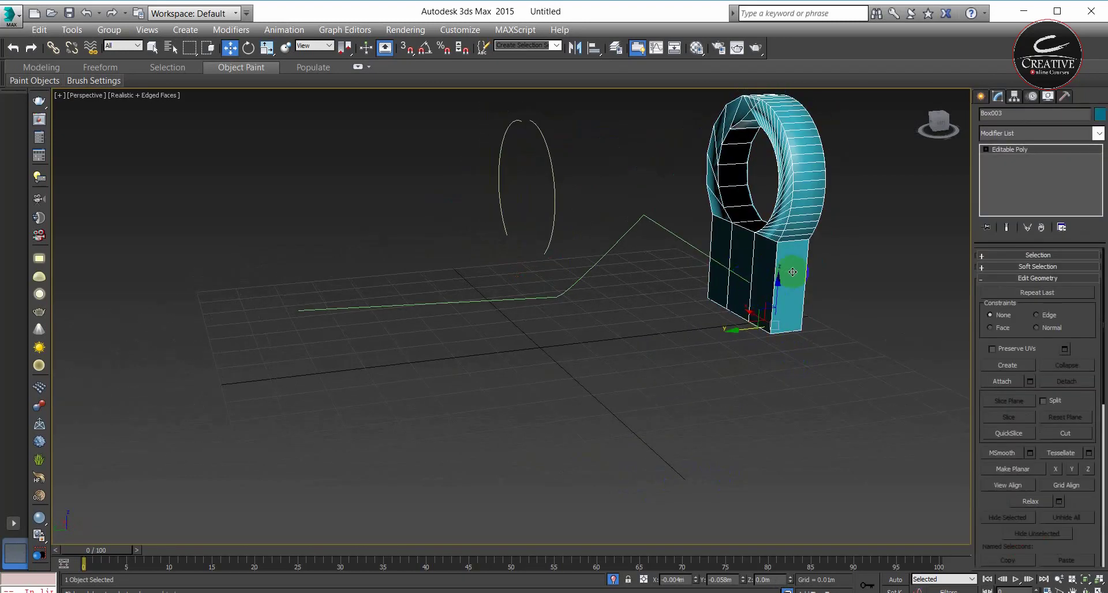
pyautogui.press('4')
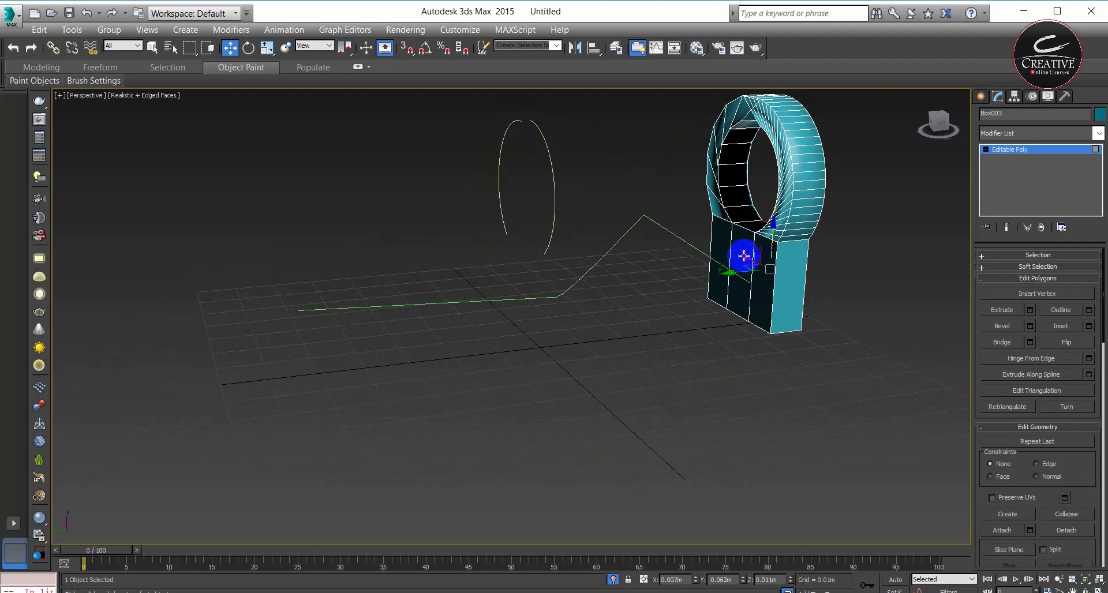
pyautogui.click(744, 247)
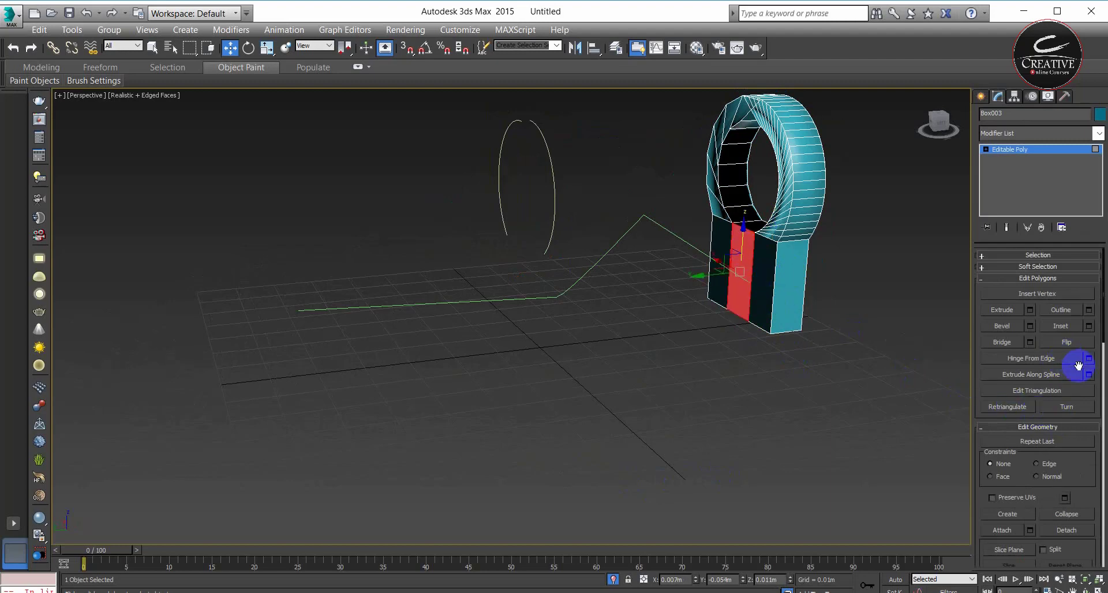
pyautogui.click(1089, 374)
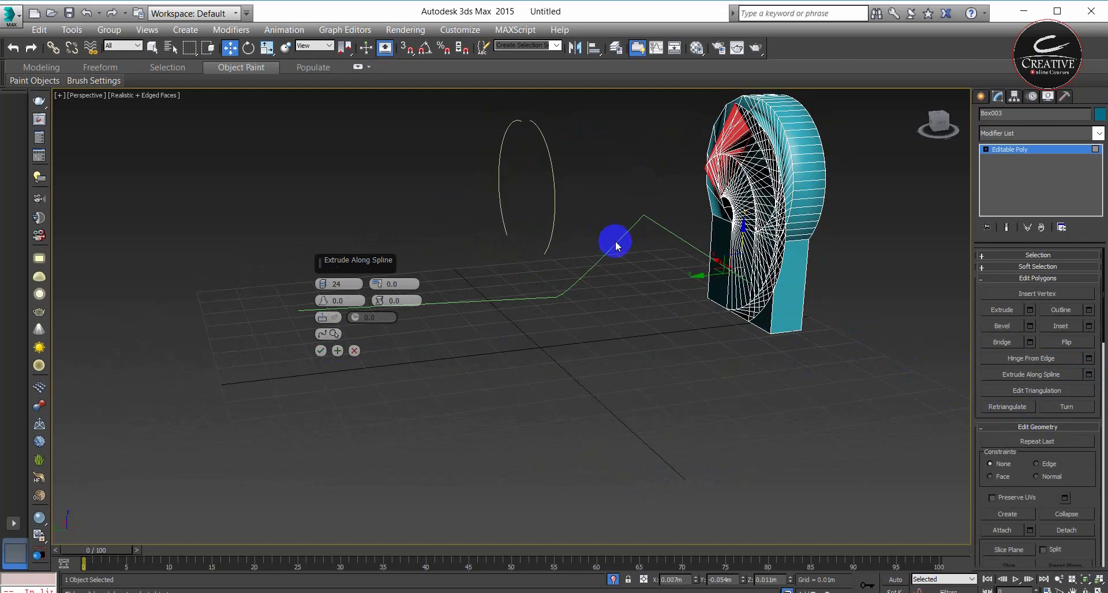
pyautogui.click(328, 335)
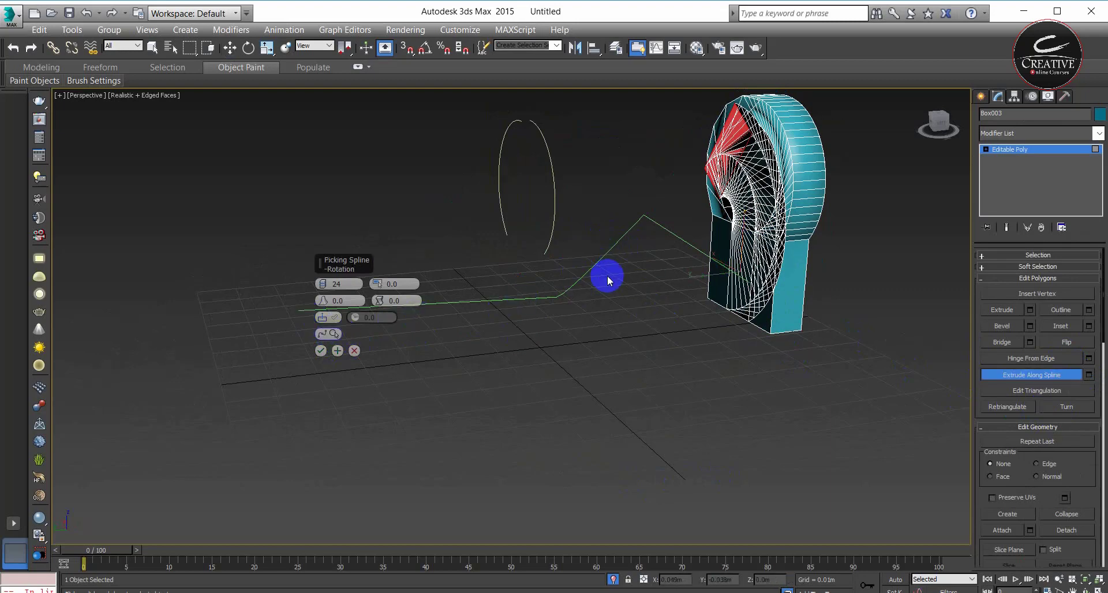
pyautogui.click(587, 271)
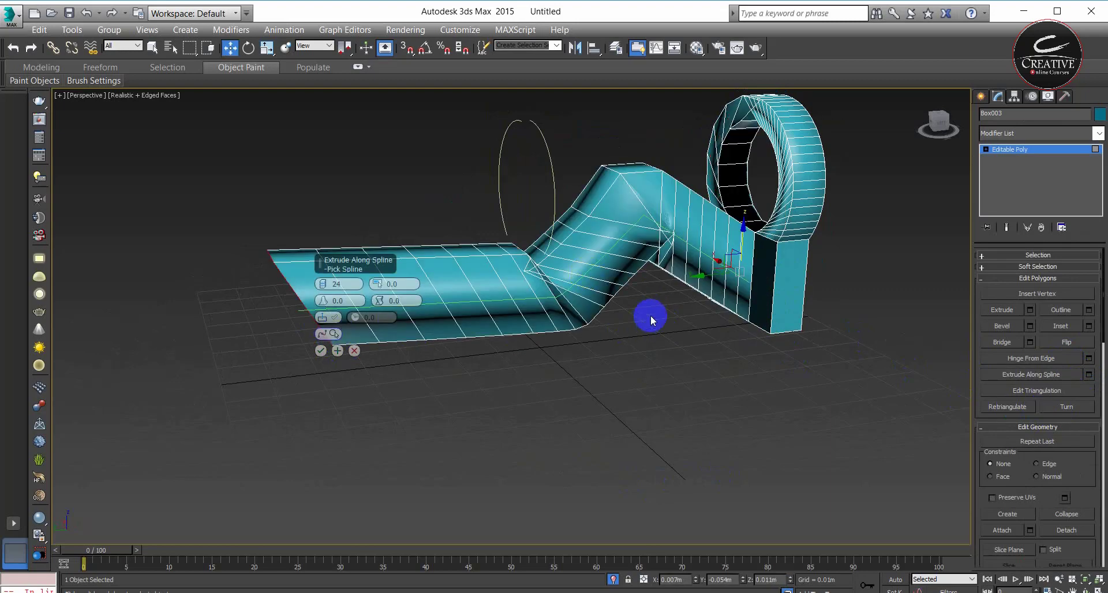
# Set 63 segments, taper -3, twist 45 and taper curve 8, accept, then undo the extrusion
pyautogui.keyDown('alt'); pyautogui.moveTo(628, 322); pyautogui.dragTo(578, 323, button='middle'); pyautogui.keyUp('alt')
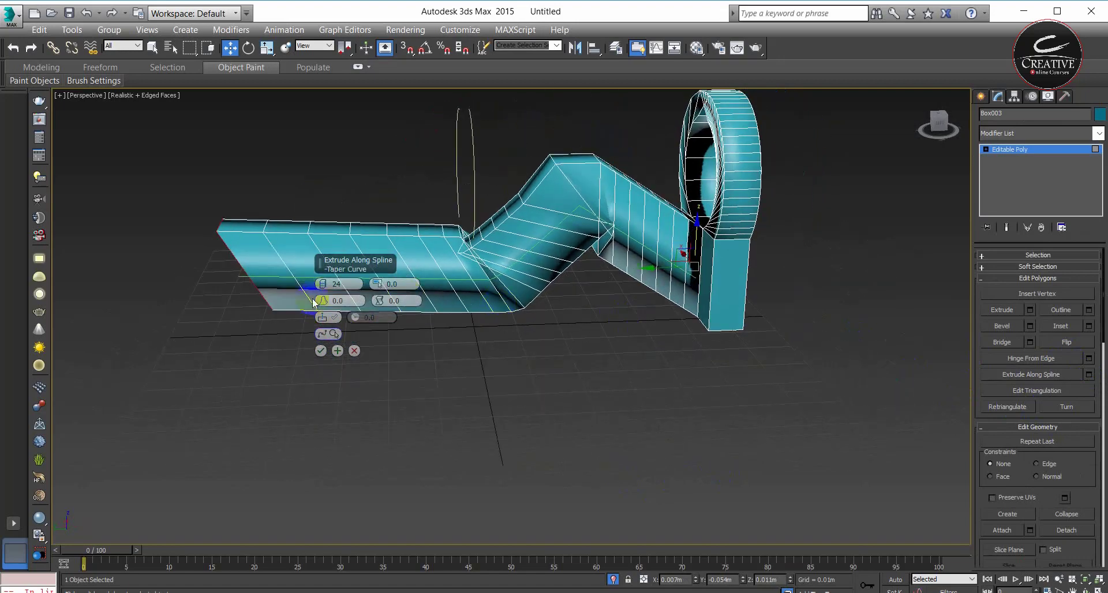
pyautogui.moveTo(323, 284); pyautogui.dragTo(314, 191)
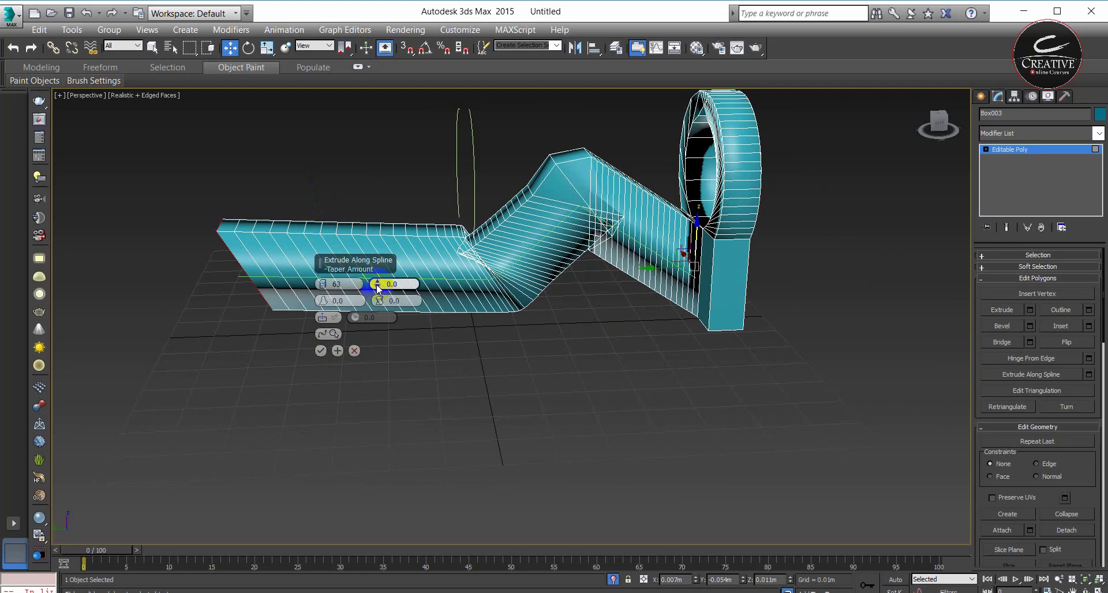
pyautogui.moveTo(211, 330)
pyautogui.keyDown('alt'); pyautogui.mouseDown(button='middle')
pyautogui.moveTo(300, 315)
pyautogui.moveTo(237, 317)
pyautogui.mouseUp(button='middle'); pyautogui.keyUp('alt')
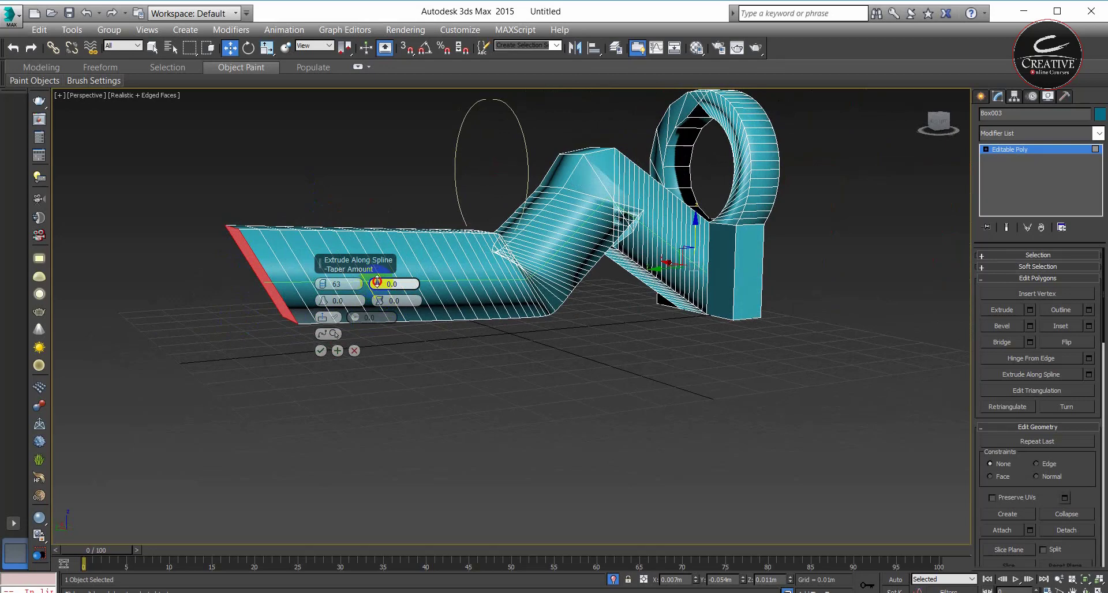
pyautogui.moveTo(377, 281); pyautogui.dragTo(380, 284)
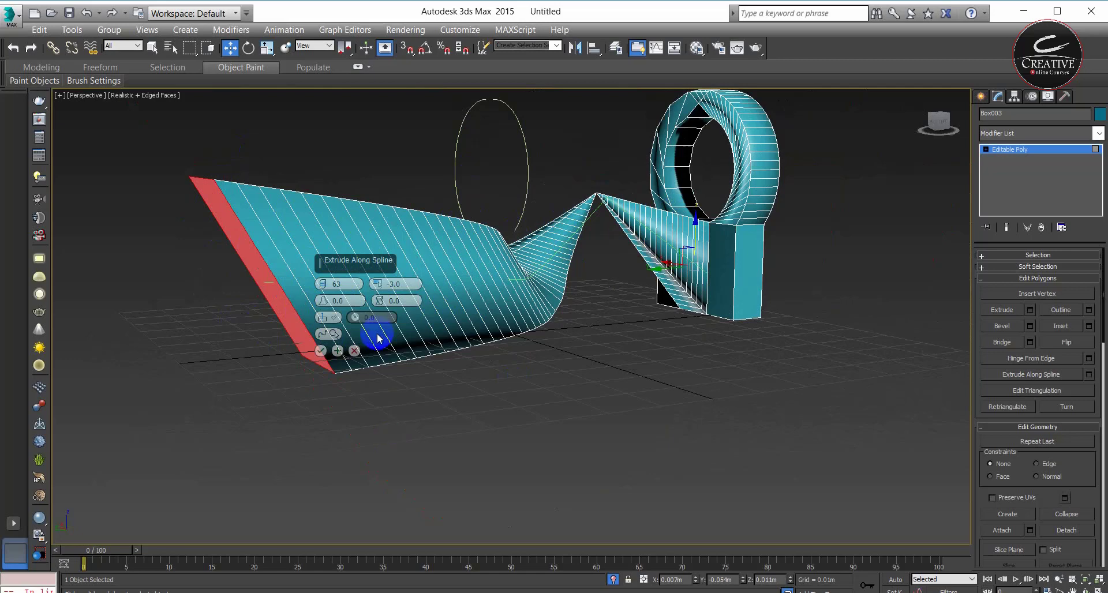
pyautogui.keyDown('alt'); pyautogui.moveTo(369, 322); pyautogui.dragTo(322, 303, button='middle'); pyautogui.keyUp('alt')
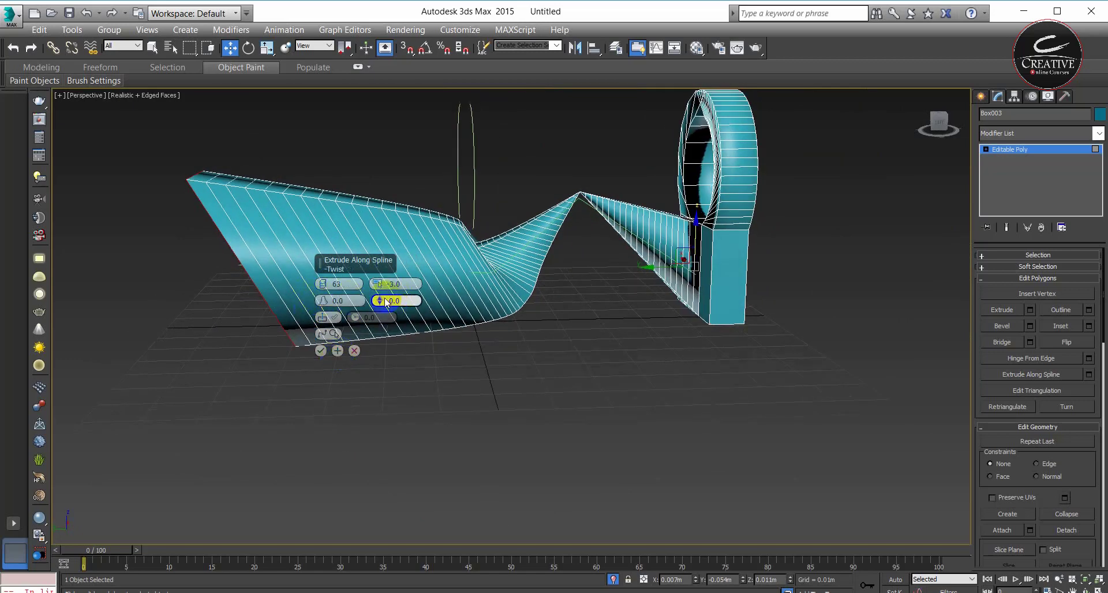
pyautogui.moveTo(382, 298); pyautogui.dragTo(388, 285)
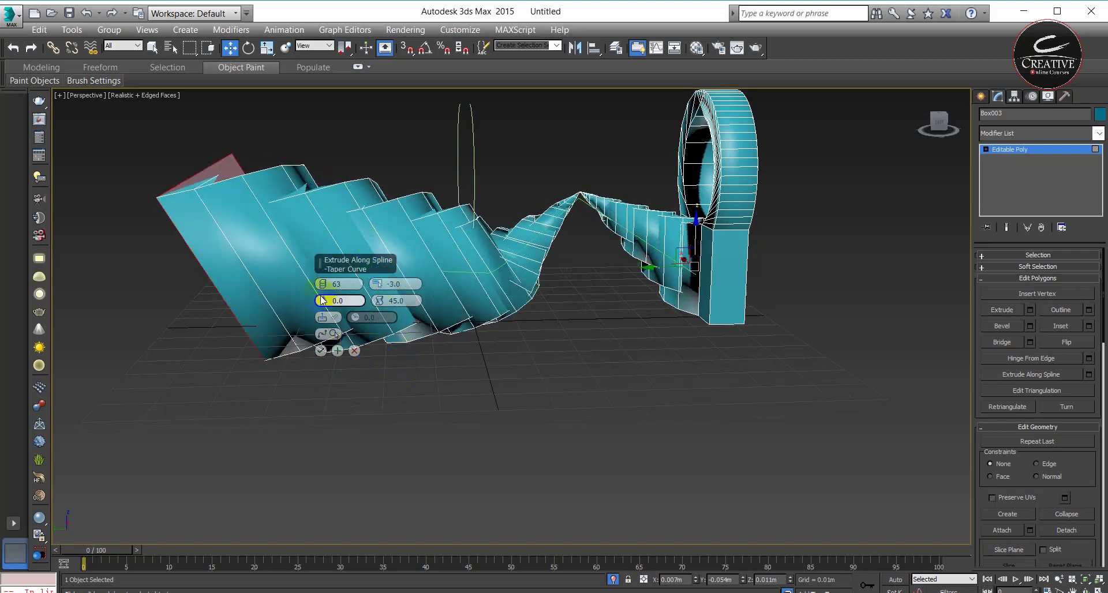
pyautogui.moveTo(324, 301); pyautogui.dragTo(324, 287)
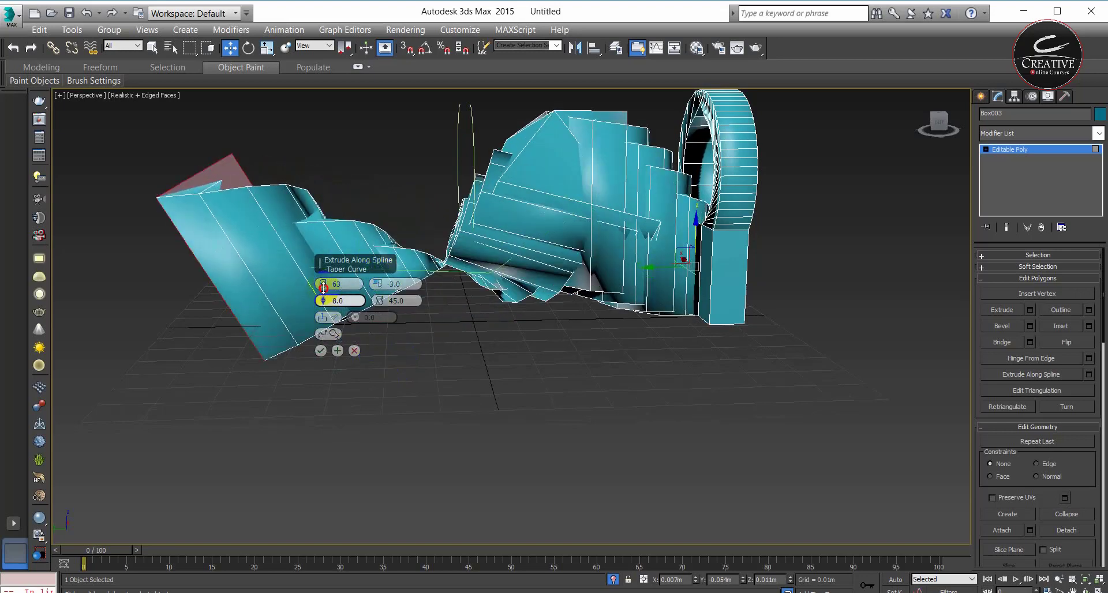
pyautogui.click(477, 334)
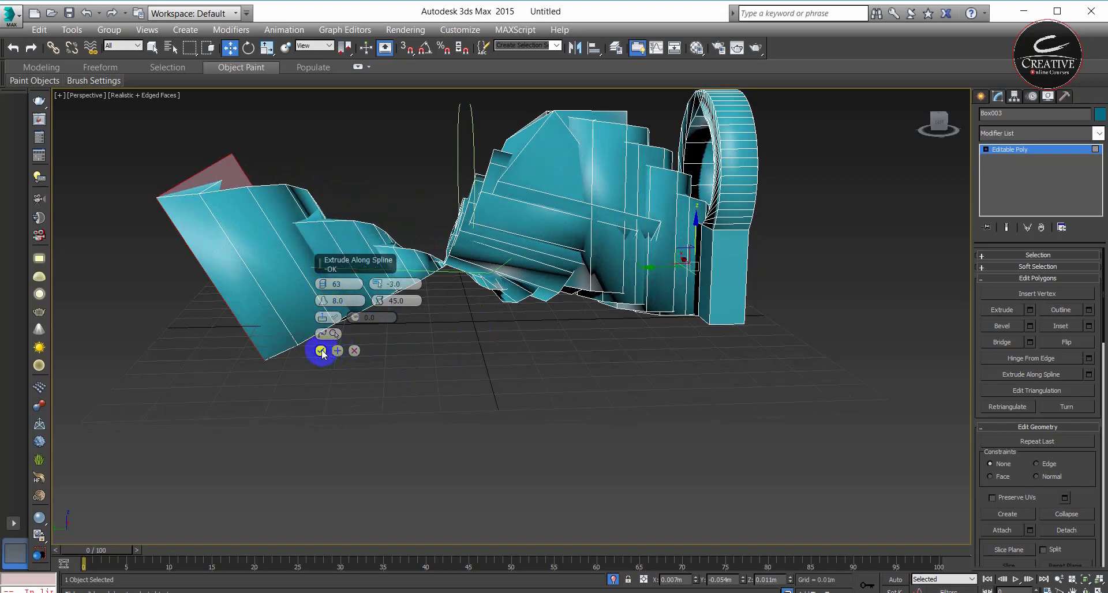
pyautogui.click(321, 351)
pyautogui.hotkey('ctrl', 'z')
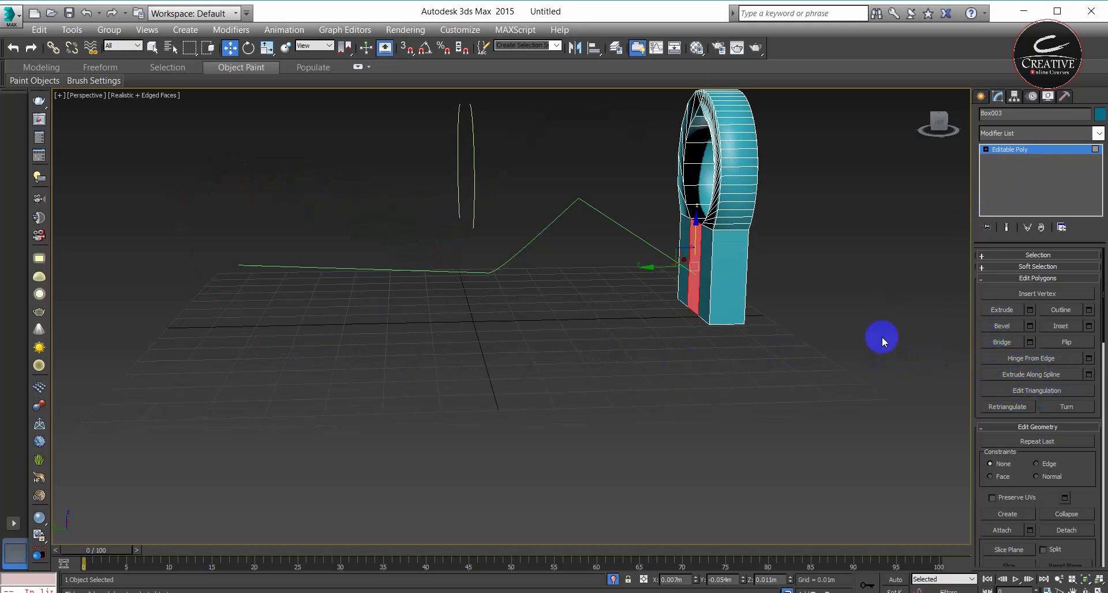
# Select the purple Box001, isolate it with Alt+Q and zoom in on the maximized Perspective view
pyautogui.rightClick(498, 388)
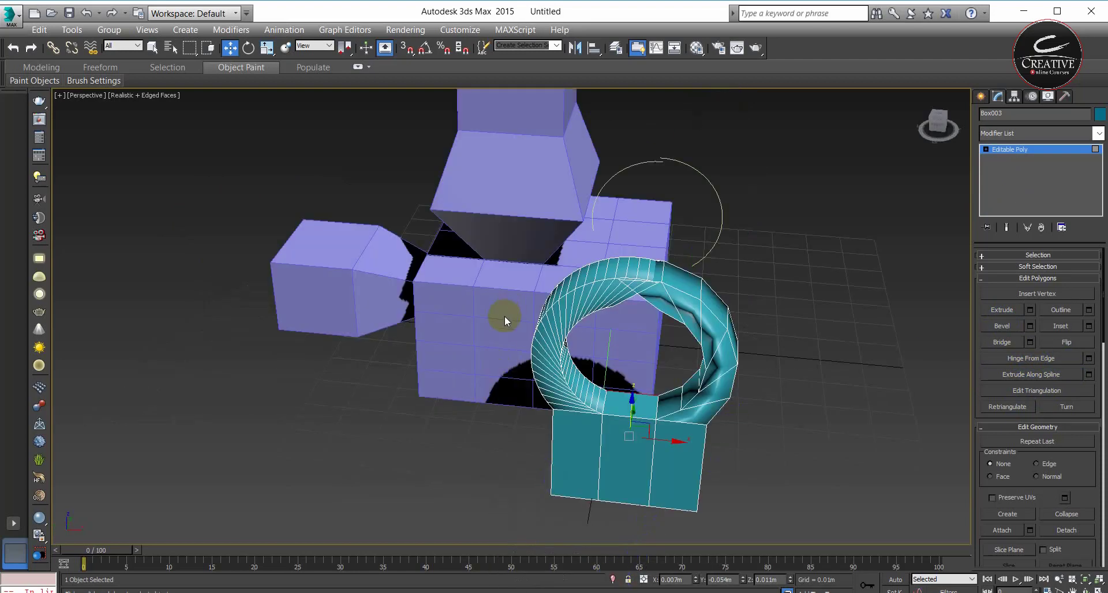
pyautogui.click(505, 317)
pyautogui.click(1004, 154)
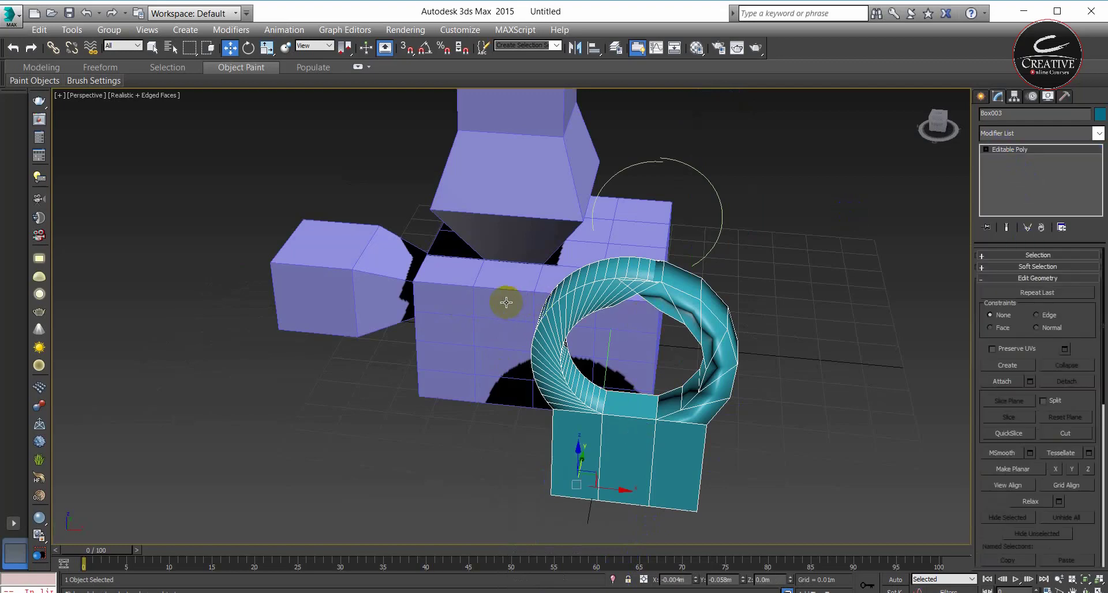
pyautogui.click(506, 303)
pyautogui.hotkey('alt', 'w')
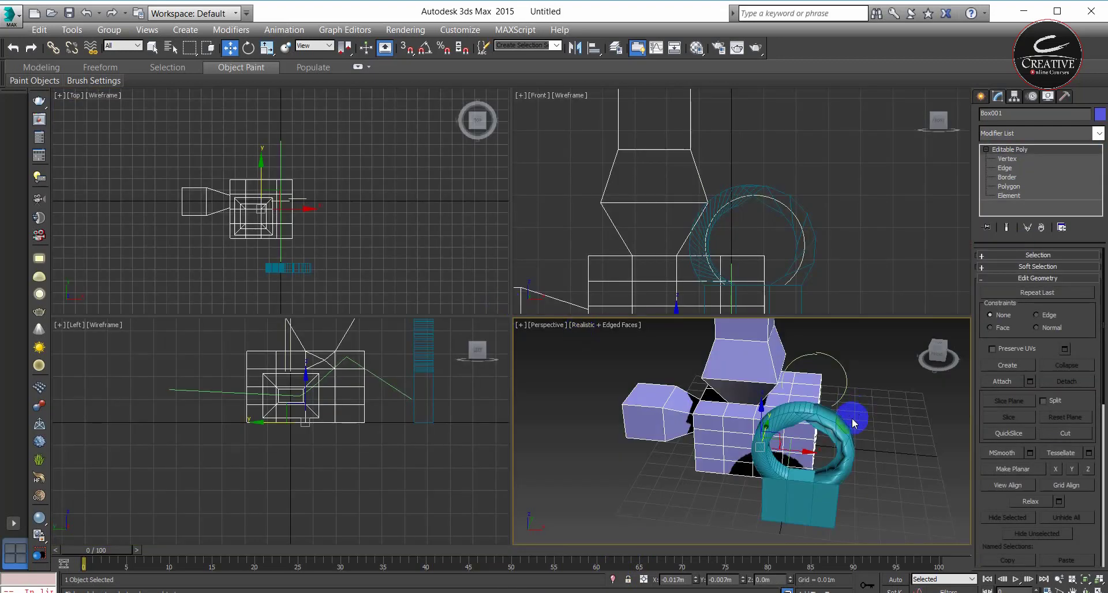
pyautogui.hotkey('alt', 'w')
pyautogui.hotkey('alt', 'q')
pyautogui.scroll(2, 680, 420)
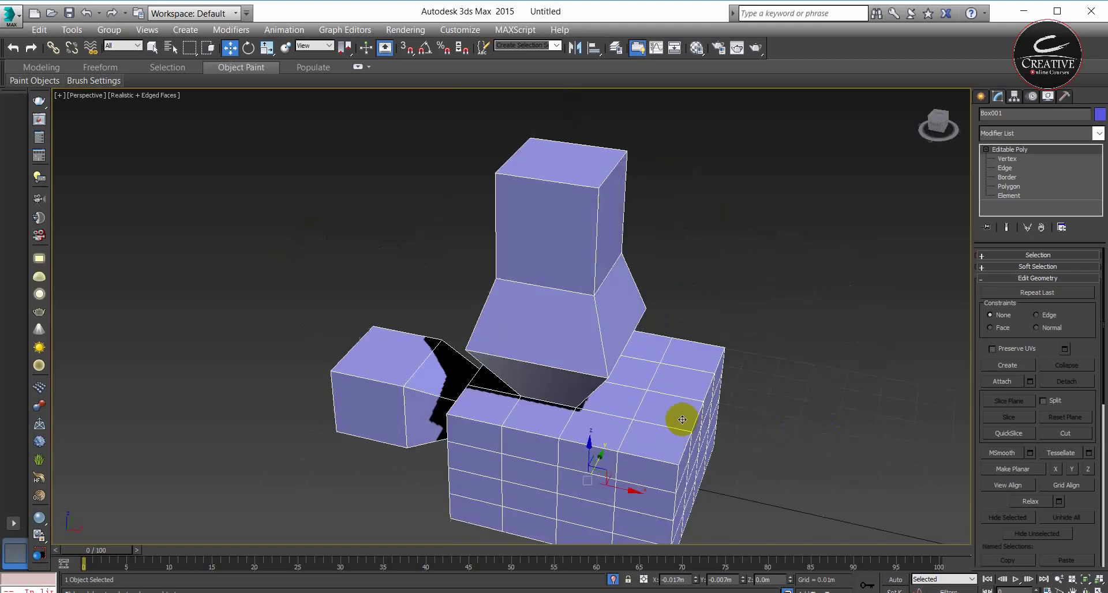
pyautogui.scroll(4, 633, 406)
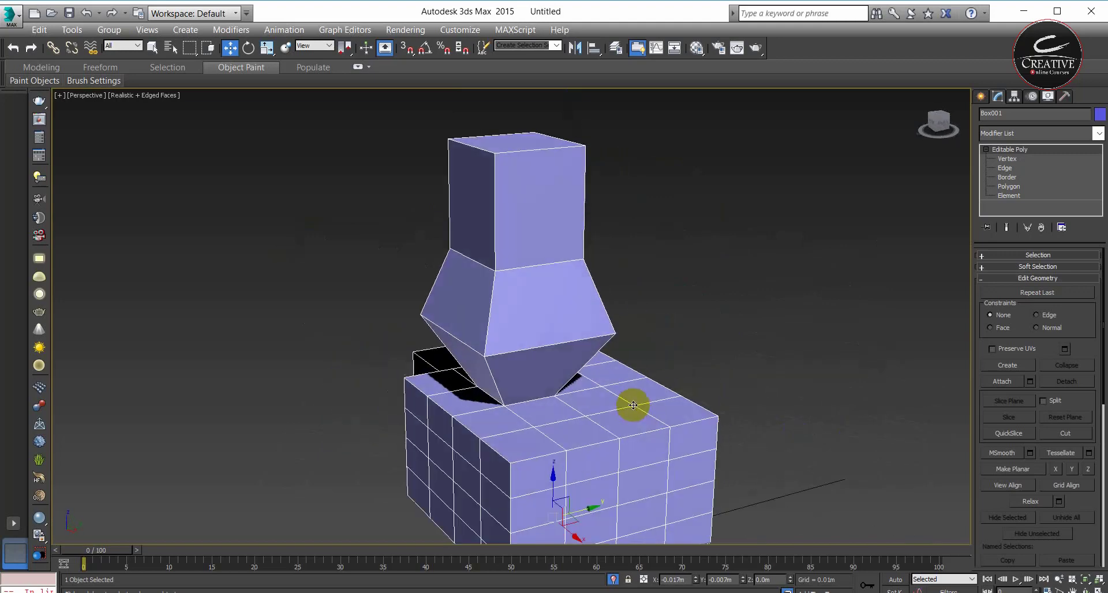
# Select a front face of the purple box and open the Hinge From Edge settings
pyautogui.press('4')
pyautogui.click(645, 453)
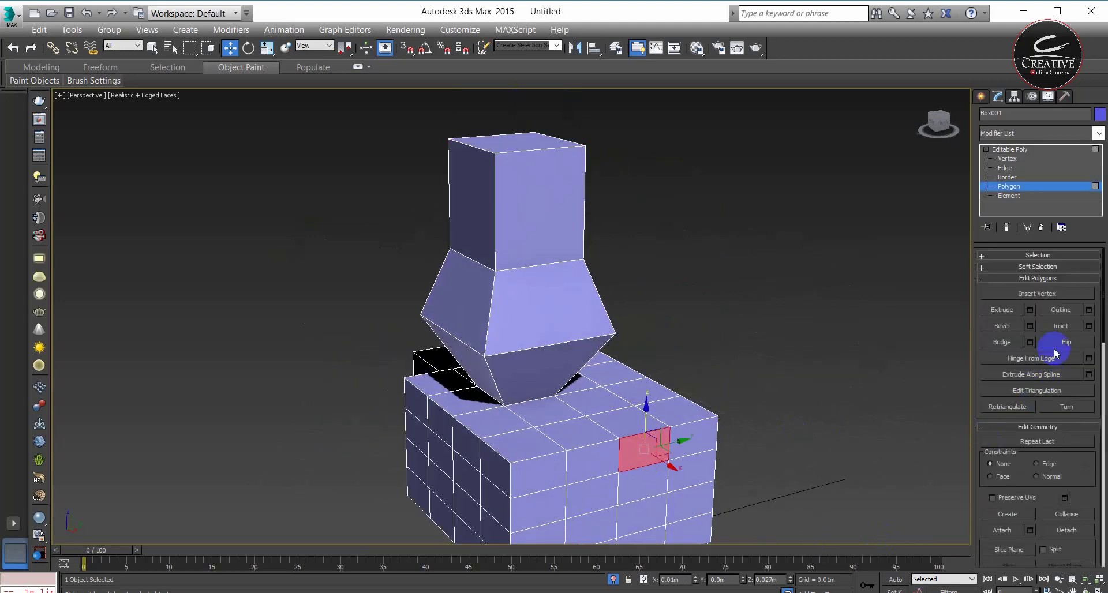
pyautogui.click(1089, 362)
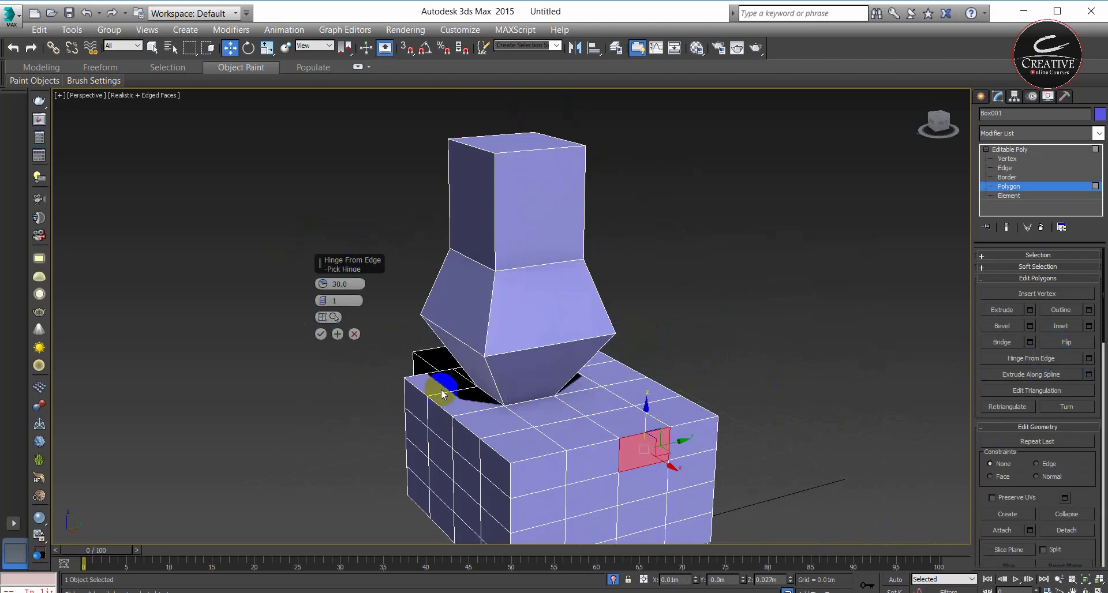
pyautogui.click(327, 317)
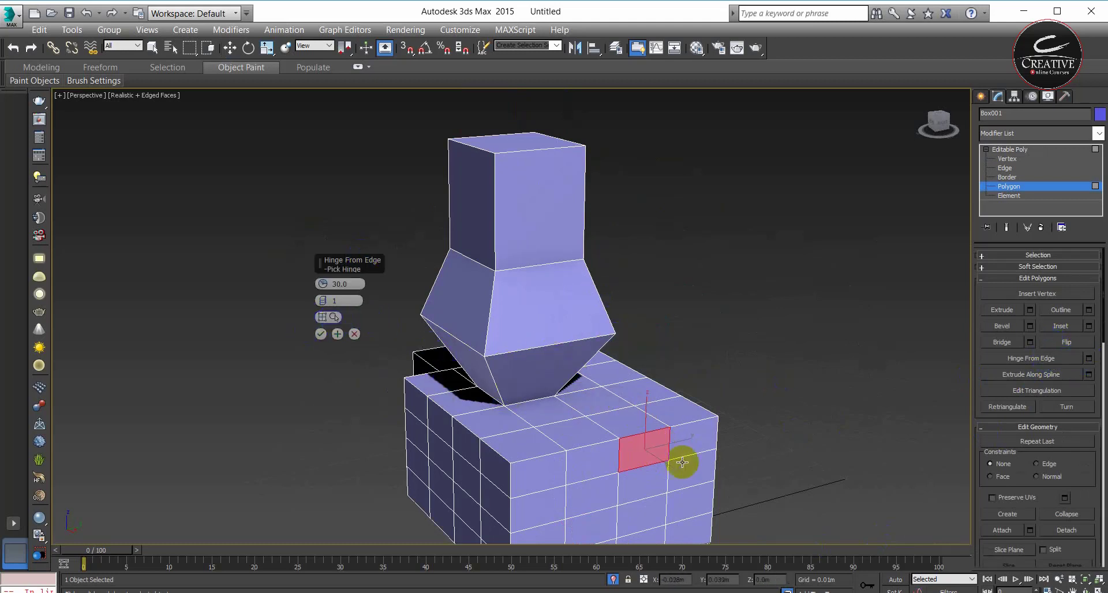
pyautogui.click(725, 430)
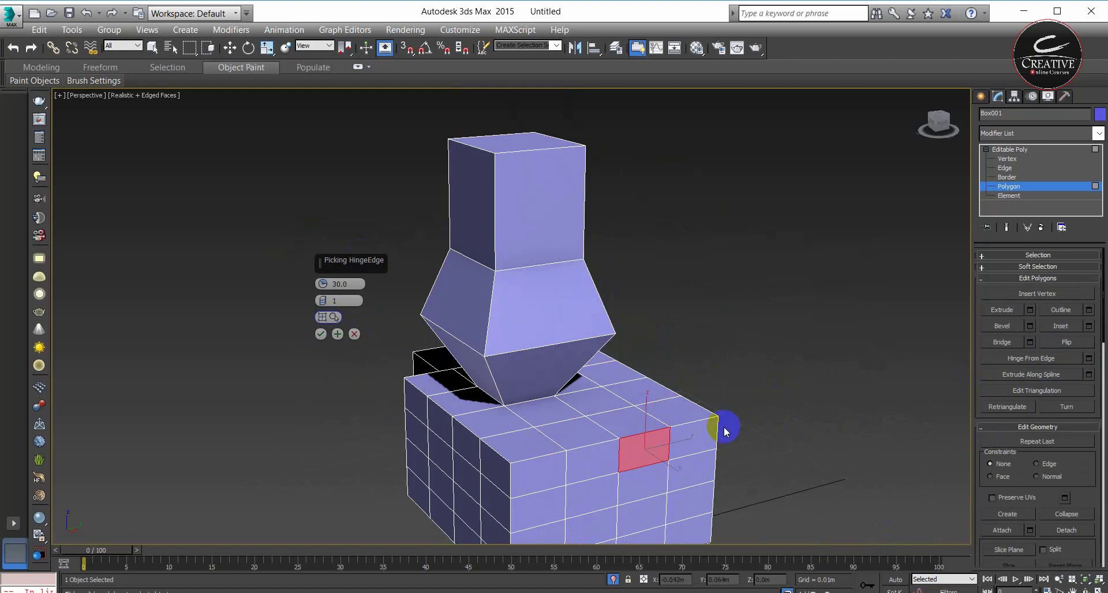
# Hinge the face from its top edge and swing it open, then cancel and select the neighbouring face
pyautogui.keyDown('alt'); pyautogui.moveTo(647, 441); pyautogui.dragTo(577, 414, button='middle'); pyautogui.keyUp('alt')
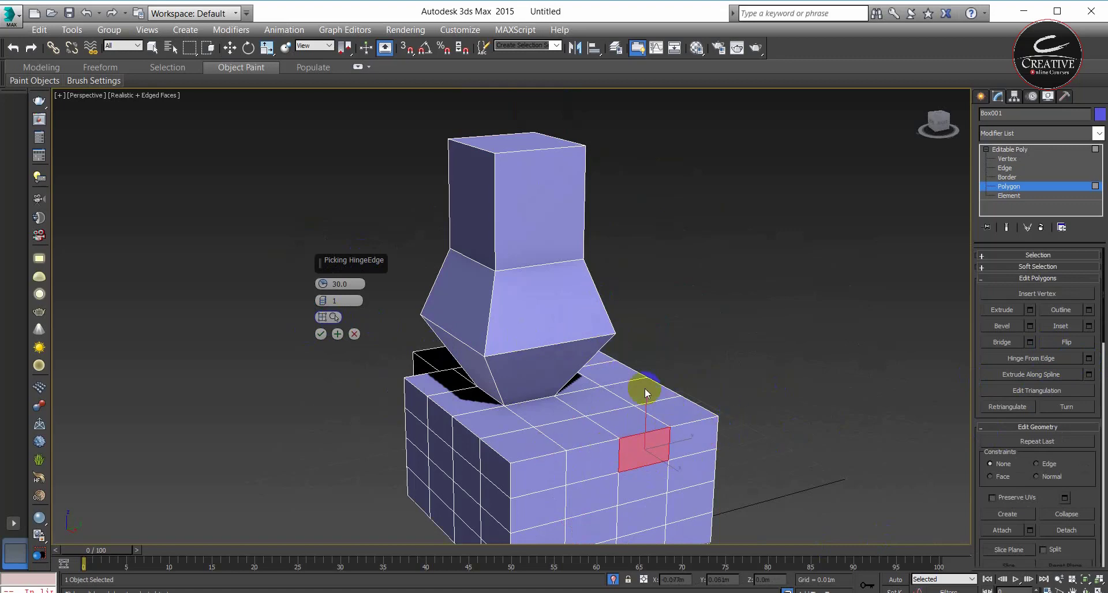
pyautogui.moveTo(667, 341); pyautogui.dragTo(670, 254)
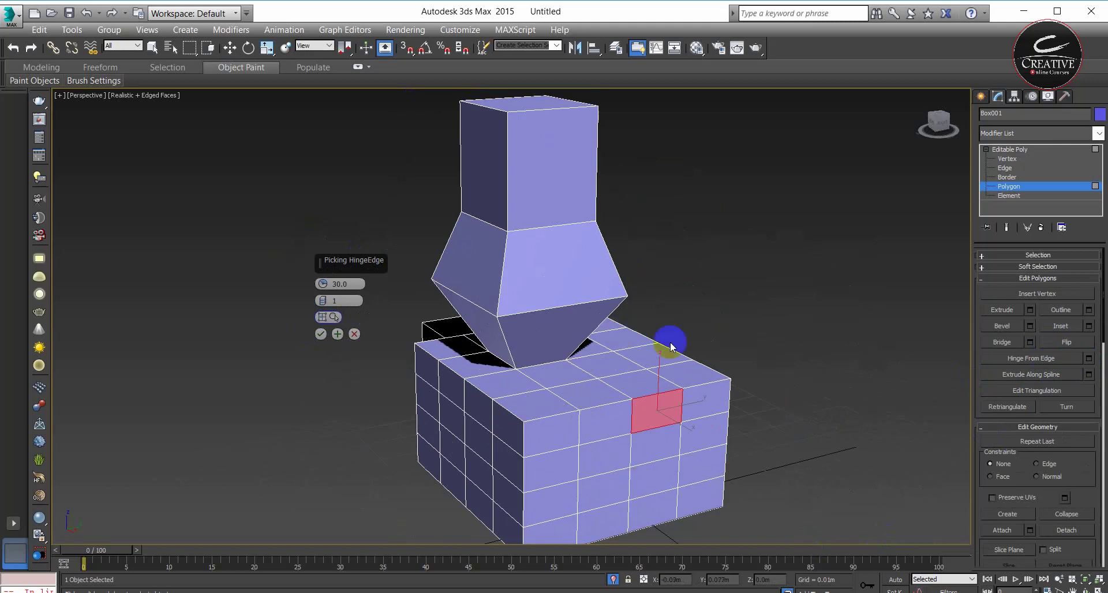
pyautogui.click(328, 317)
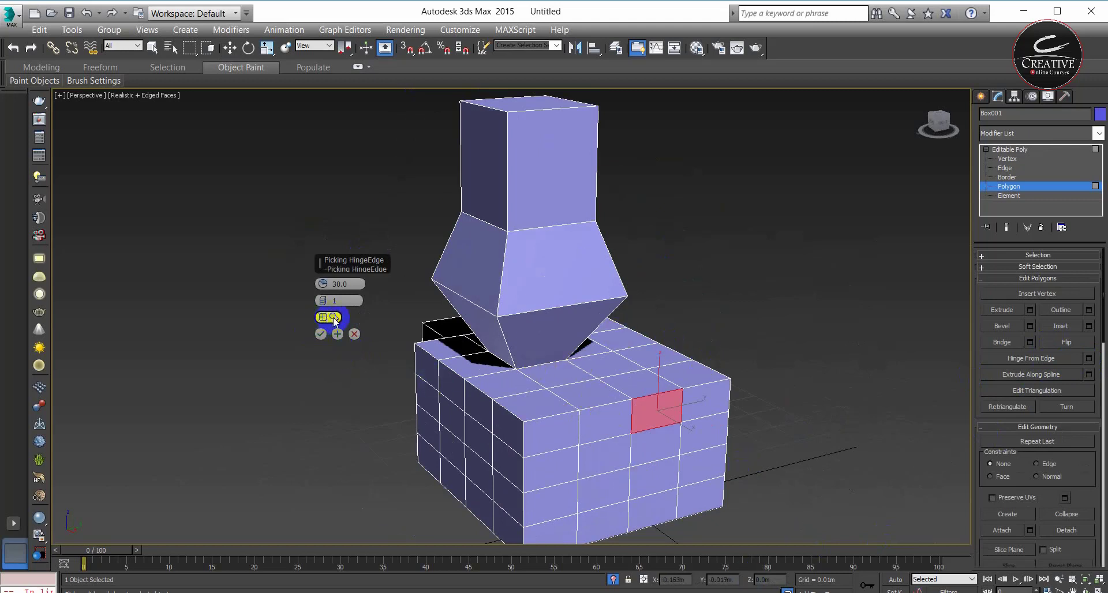
pyautogui.click(661, 392)
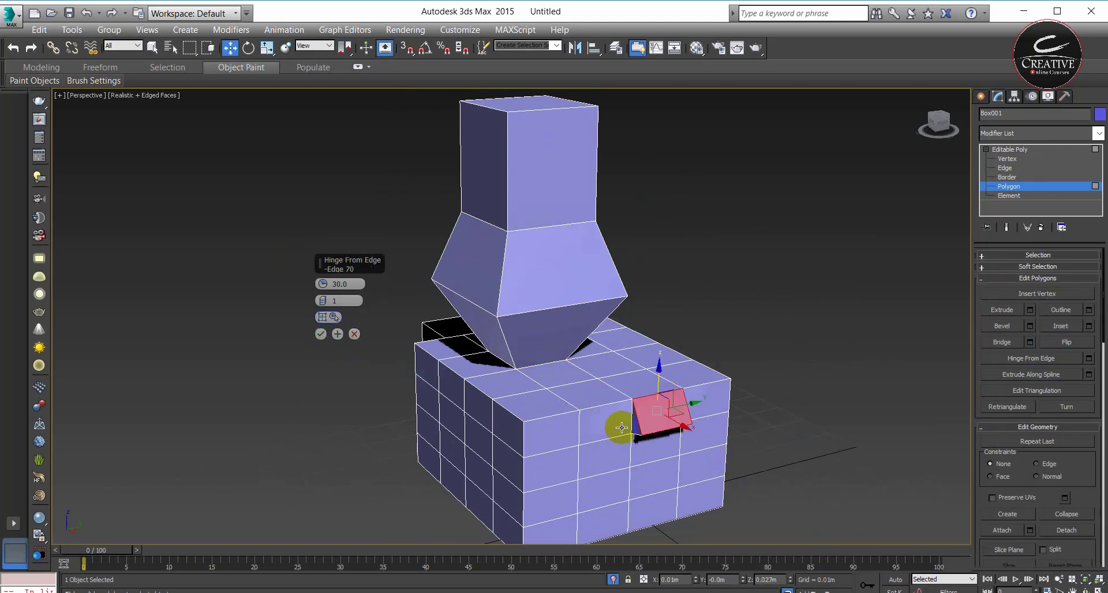
pyautogui.moveTo(326, 284)
pyautogui.mouseDown()
pyautogui.moveTo(291, 192)
pyautogui.moveTo(292, 219)
pyautogui.mouseUp()
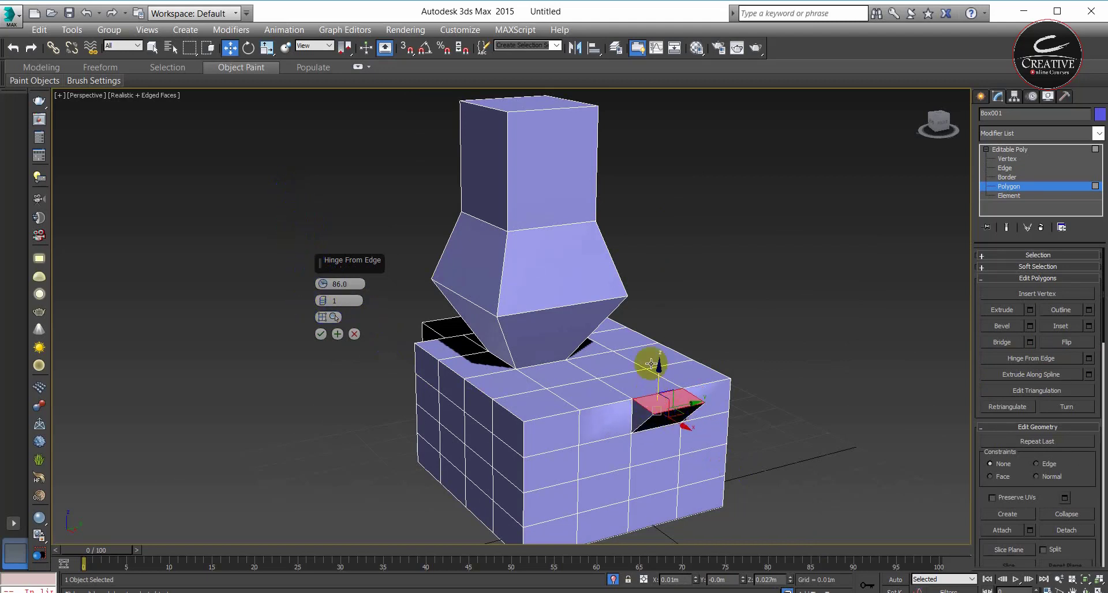
pyautogui.click(354, 334)
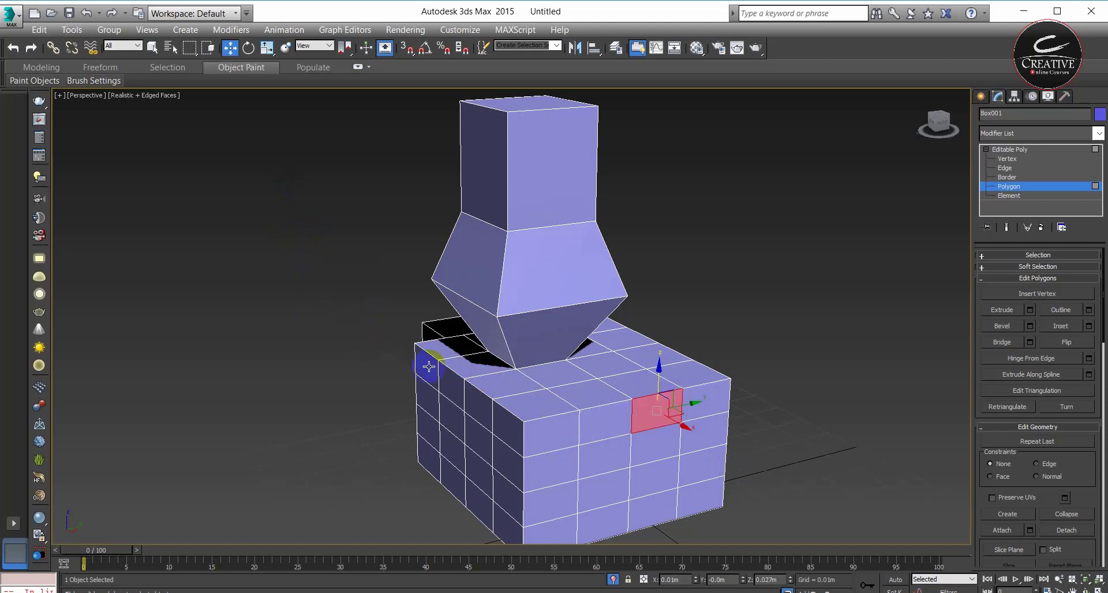
pyautogui.click(614, 426)
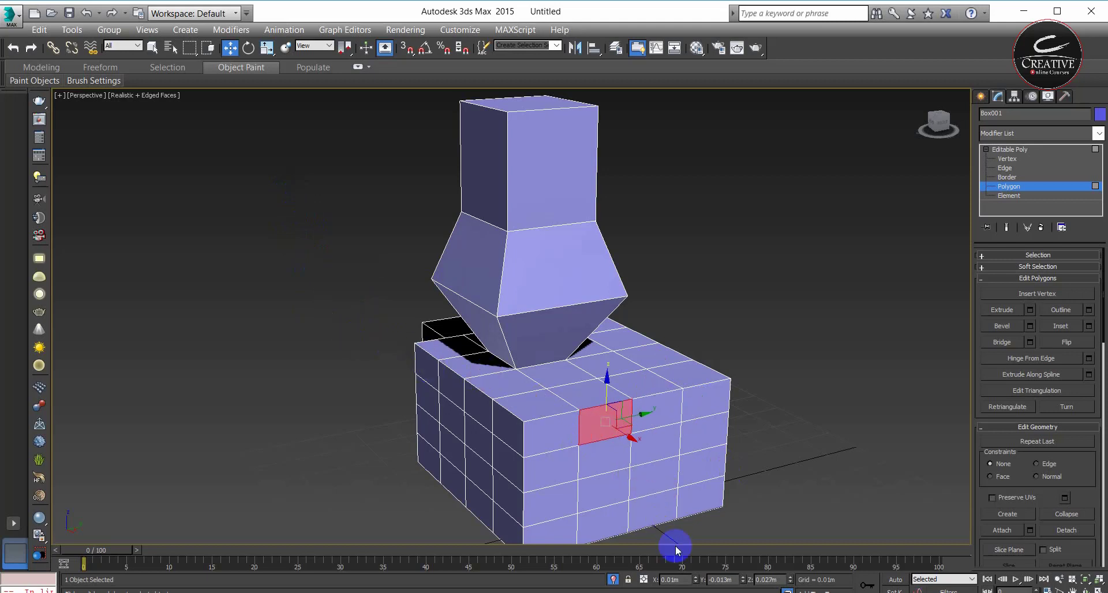
# Hinge the chosen face from a picked edge and orbit to see it sticking out
pyautogui.click(1088, 358)
pyautogui.click(330, 317)
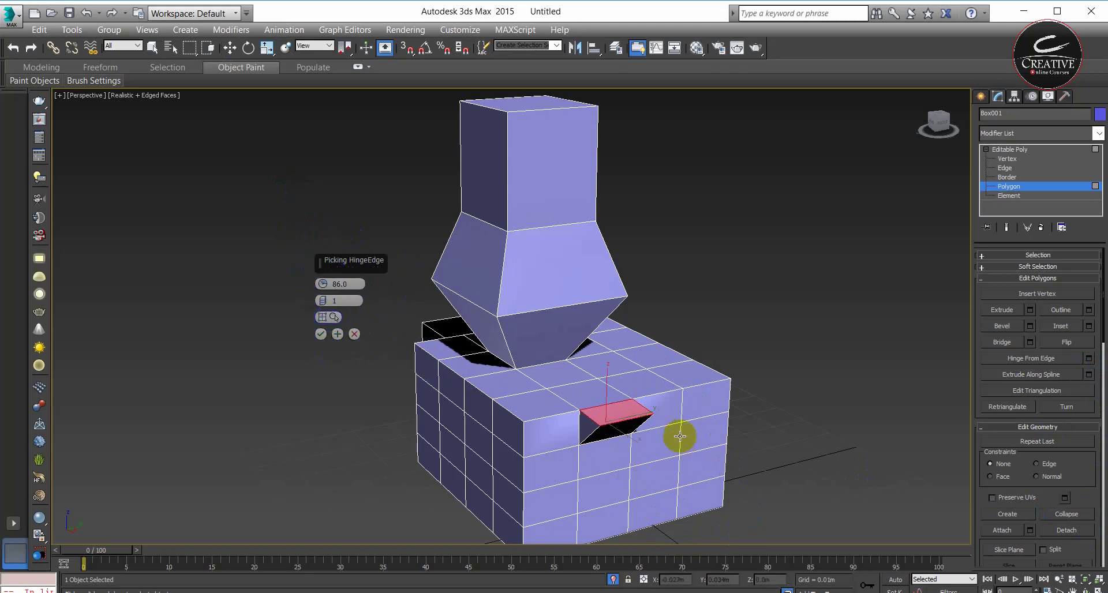
pyautogui.click(681, 406)
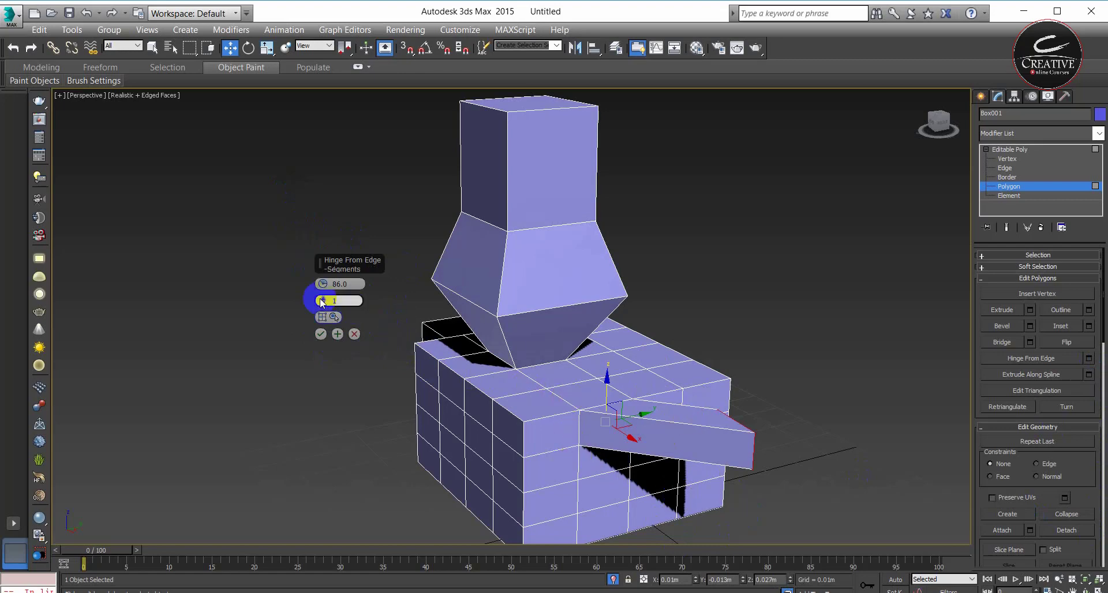
pyautogui.moveTo(611, 485)
pyautogui.keyDown('alt'); pyautogui.mouseDown(button='middle')
pyautogui.moveTo(636, 475)
pyautogui.moveTo(622, 454)
pyautogui.mouseUp(button='middle'); pyautogui.keyUp('alt')
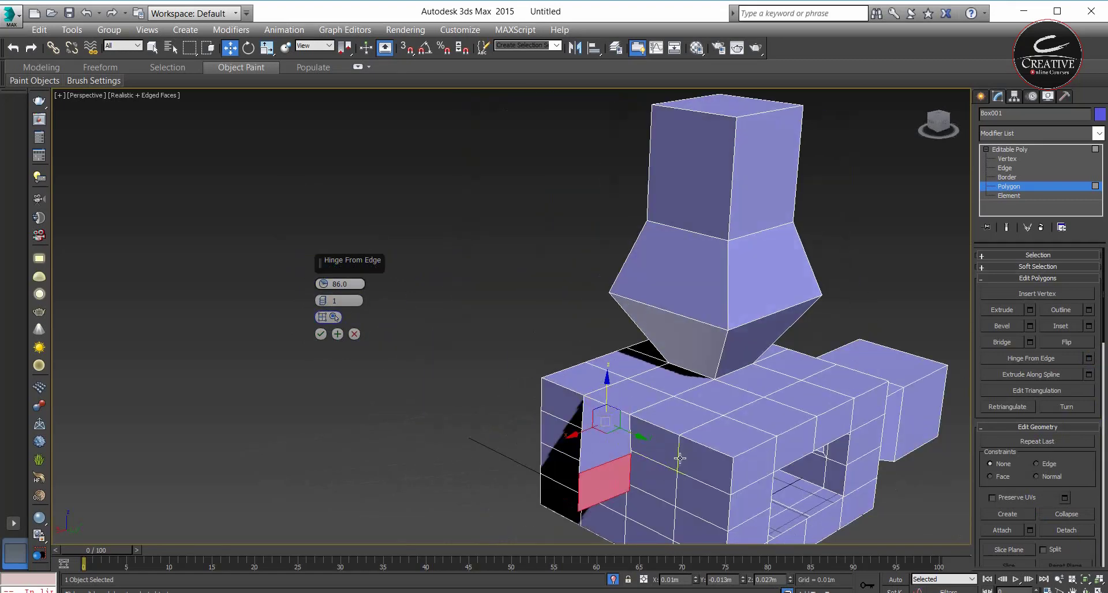
pyautogui.keyDown('alt'); pyautogui.moveTo(694, 446); pyautogui.dragTo(759, 485, button='middle'); pyautogui.keyUp('alt')
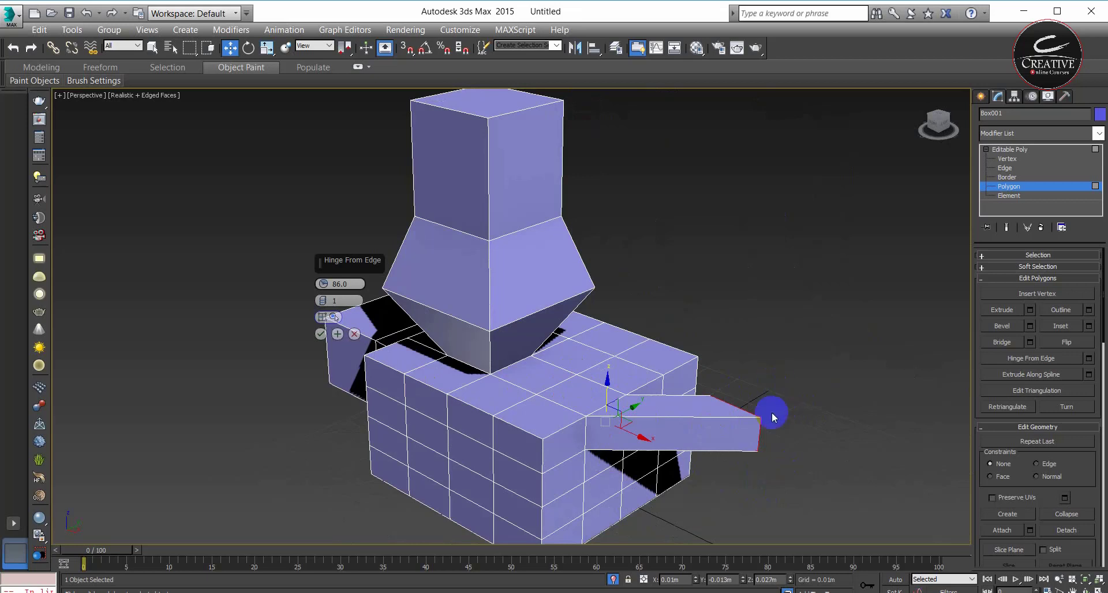
# Set the hinge angle to 360 with 84 segments, inspect the ring, then cancel into Element level
pyautogui.click(325, 302)
pyautogui.moveTo(325, 301)
pyautogui.mouseDown()
pyautogui.moveTo(329, 232)
pyautogui.moveTo(371, 62)
pyautogui.moveTo(425, 573)
pyautogui.moveTo(437, 543)
pyautogui.moveTo(352, 413)
pyautogui.mouseUp()
pyautogui.click(325, 284)
pyautogui.click(333, 305)
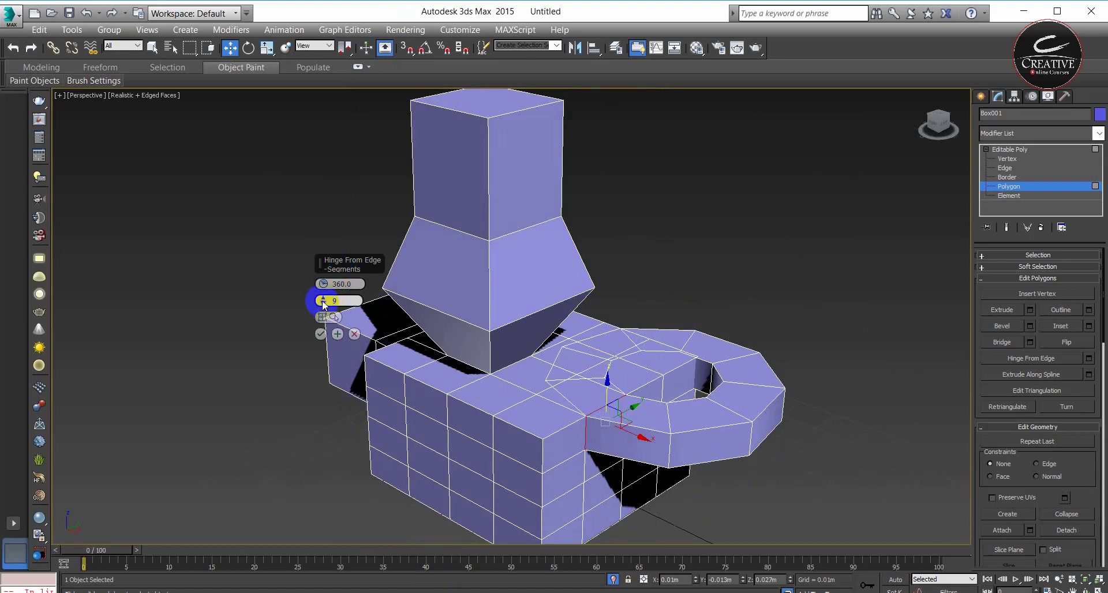
pyautogui.moveTo(323, 304); pyautogui.dragTo(299, 136)
pyautogui.moveTo(696, 427)
pyautogui.keyDown('alt'); pyautogui.mouseDown(button='middle')
pyautogui.moveTo(507, 344)
pyautogui.moveTo(716, 391)
pyautogui.moveTo(680, 454)
pyautogui.moveTo(881, 381)
pyautogui.mouseUp(button='middle'); pyautogui.keyUp('alt')
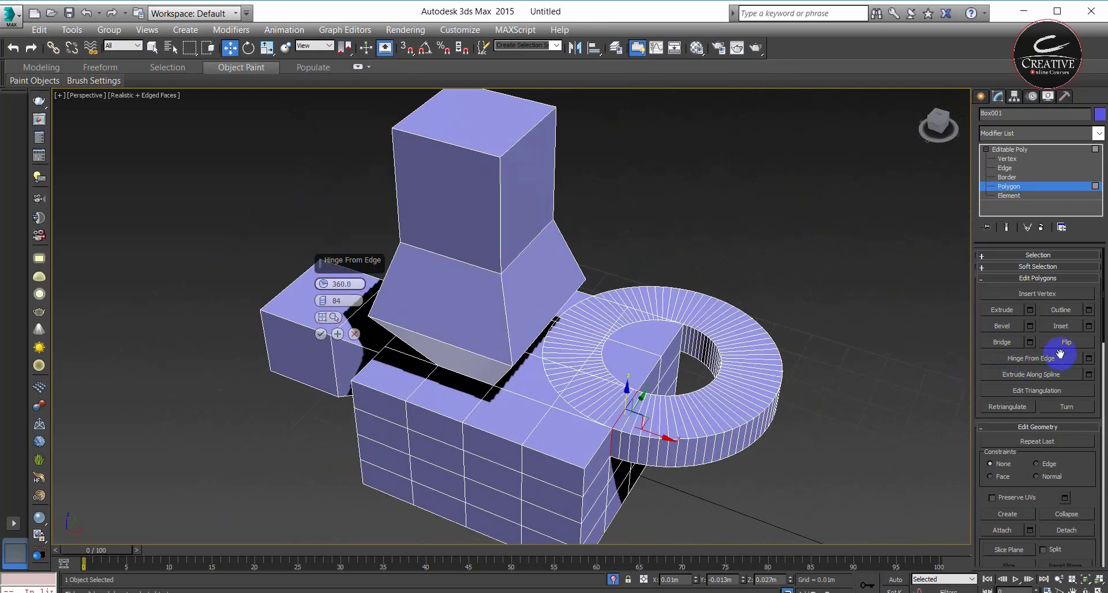
pyautogui.press('5')
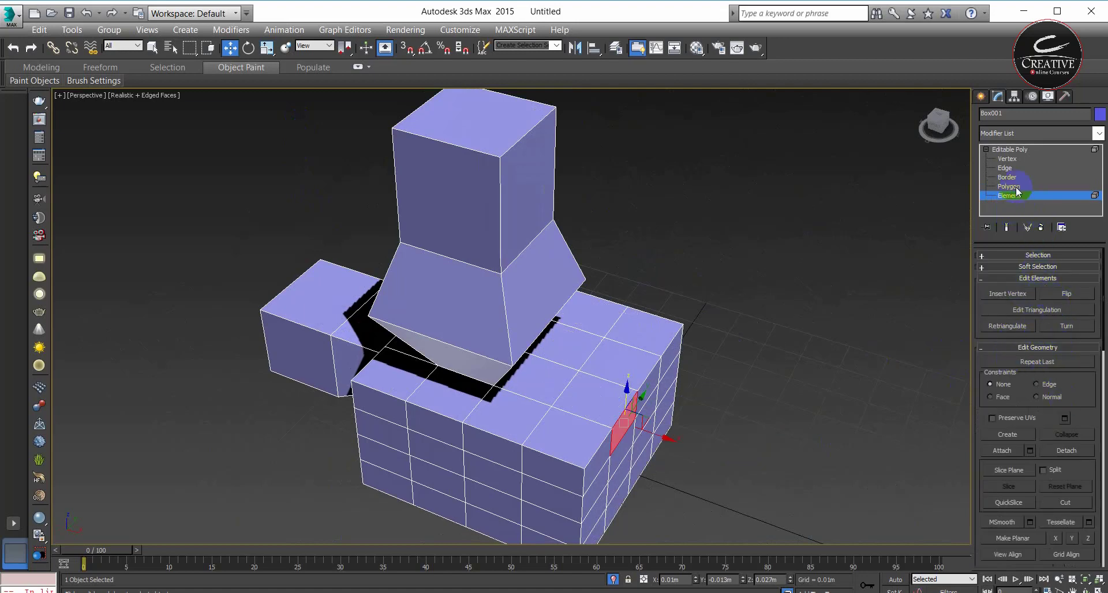
# Select the whole stacked mesh as one element, then return to Editable Poly top level
pyautogui.click(536, 450)
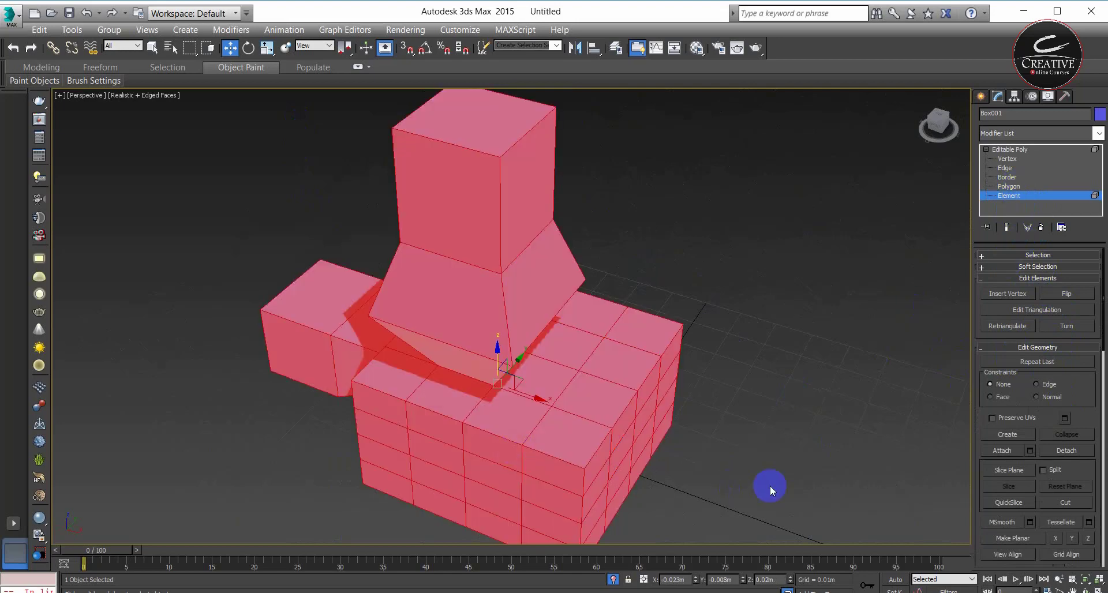
pyautogui.click(1022, 279)
pyautogui.click(1010, 150)
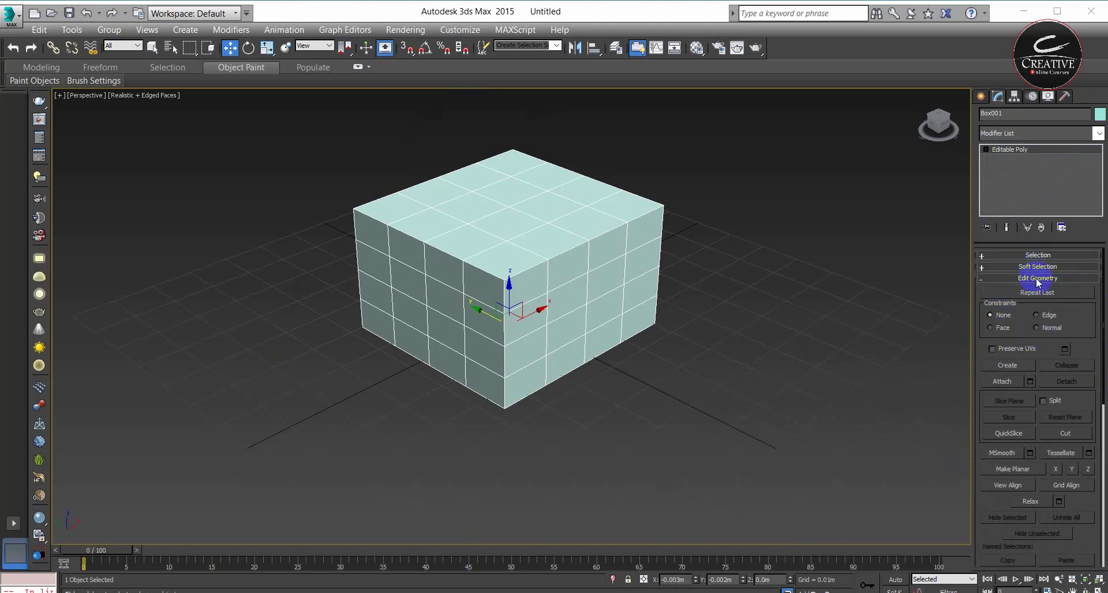
# Cycle through Box001's Vertex, Edge and Border levels, ending back at Vertex level
pyautogui.moveTo(1036, 278); pyautogui.dragTo(1037, 252)
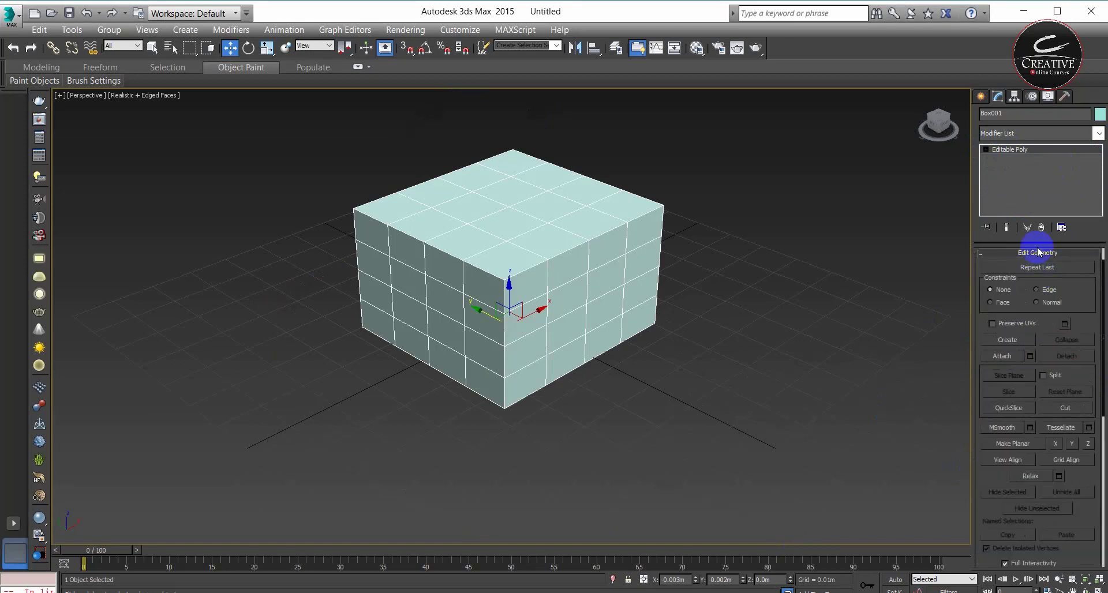
pyautogui.click(987, 149)
pyautogui.click(1019, 158)
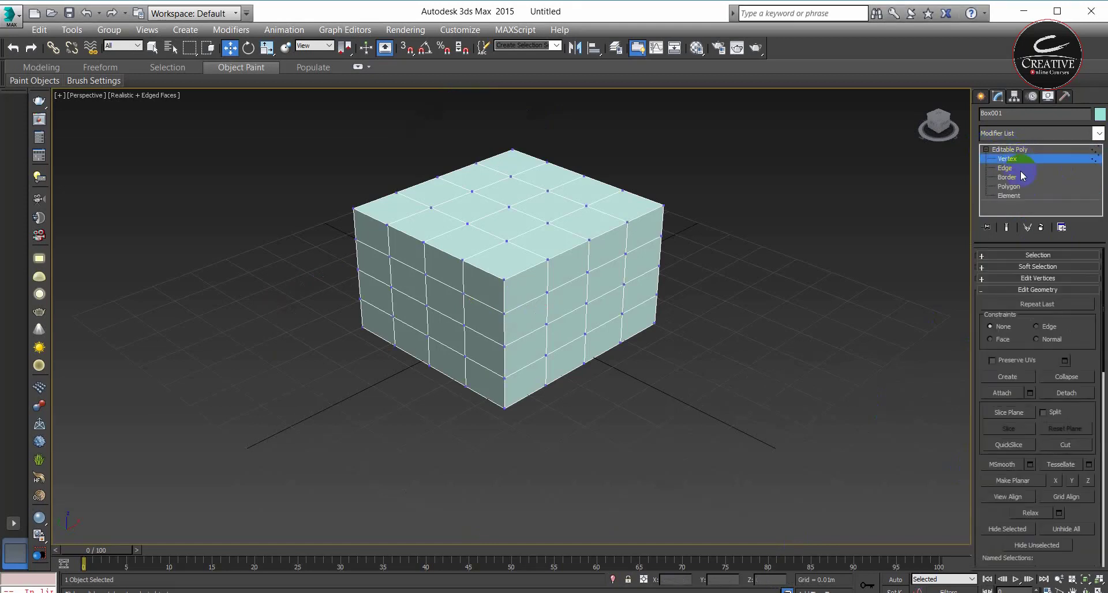
pyautogui.click(1017, 168)
pyautogui.click(1014, 177)
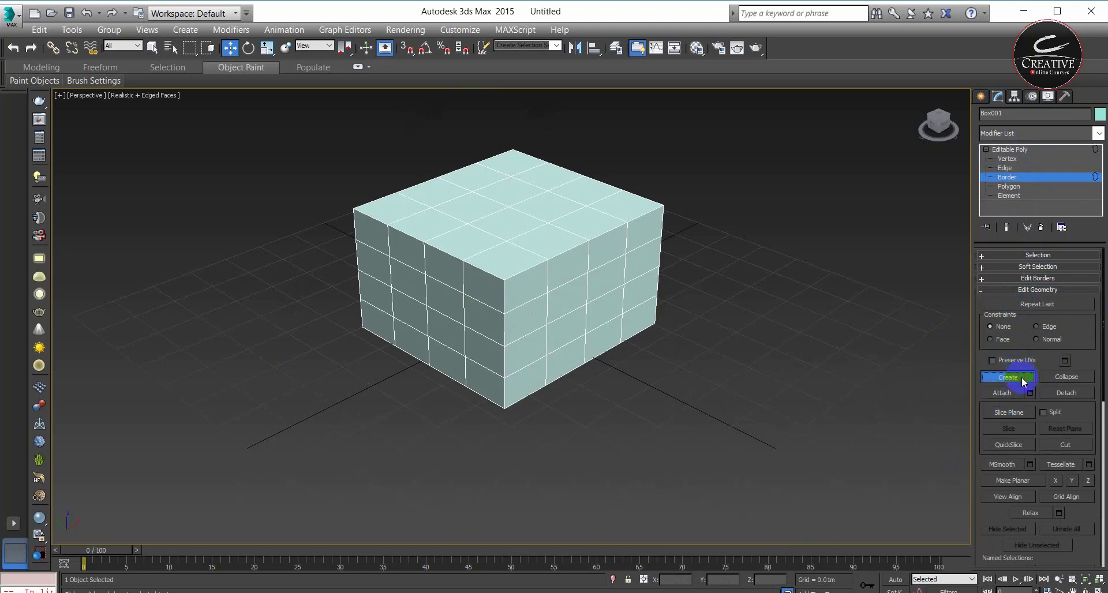
pyautogui.click(1006, 159)
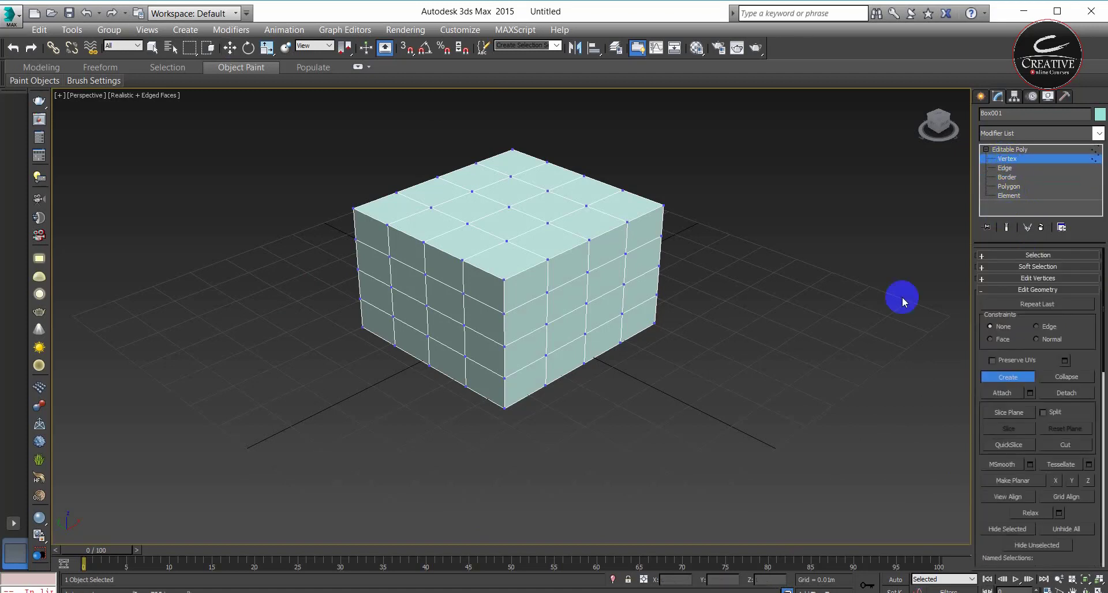
# Create four loose vertices in empty space, remove them with Remove Isolated Vertices, and go to Polygon level
pyautogui.click(684, 342)
pyautogui.click(780, 292)
pyautogui.click(831, 417)
pyautogui.click(631, 429)
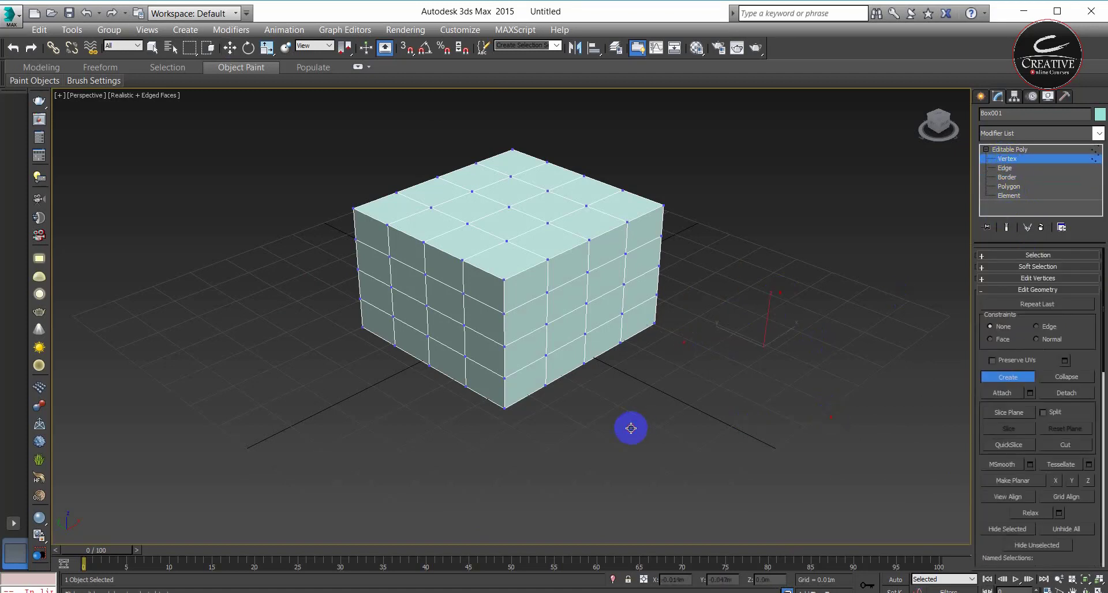
pyautogui.click(1037, 279)
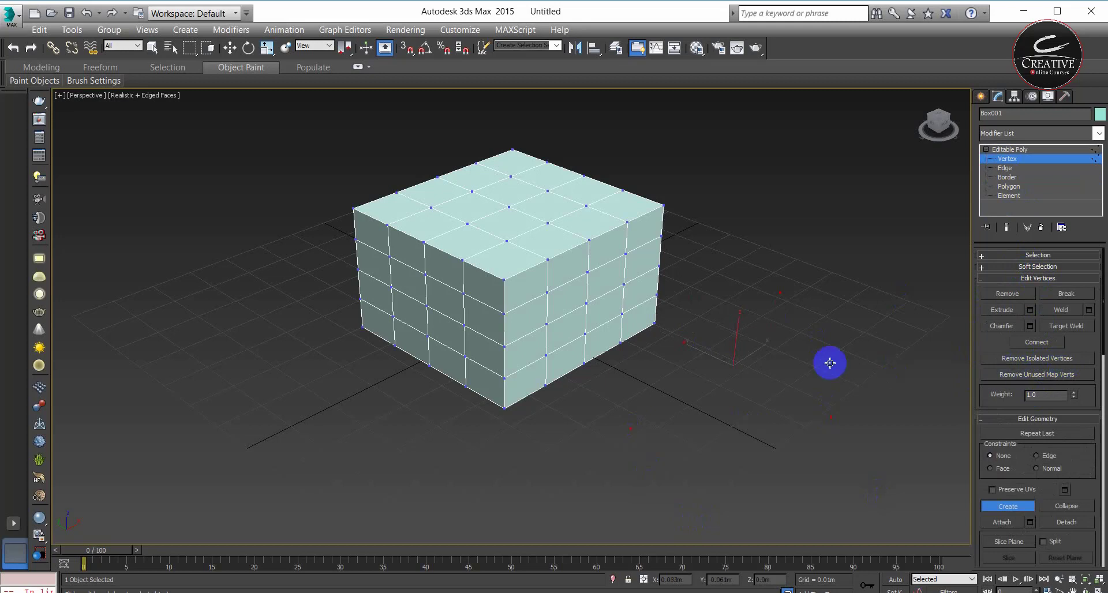
pyautogui.click(1050, 359)
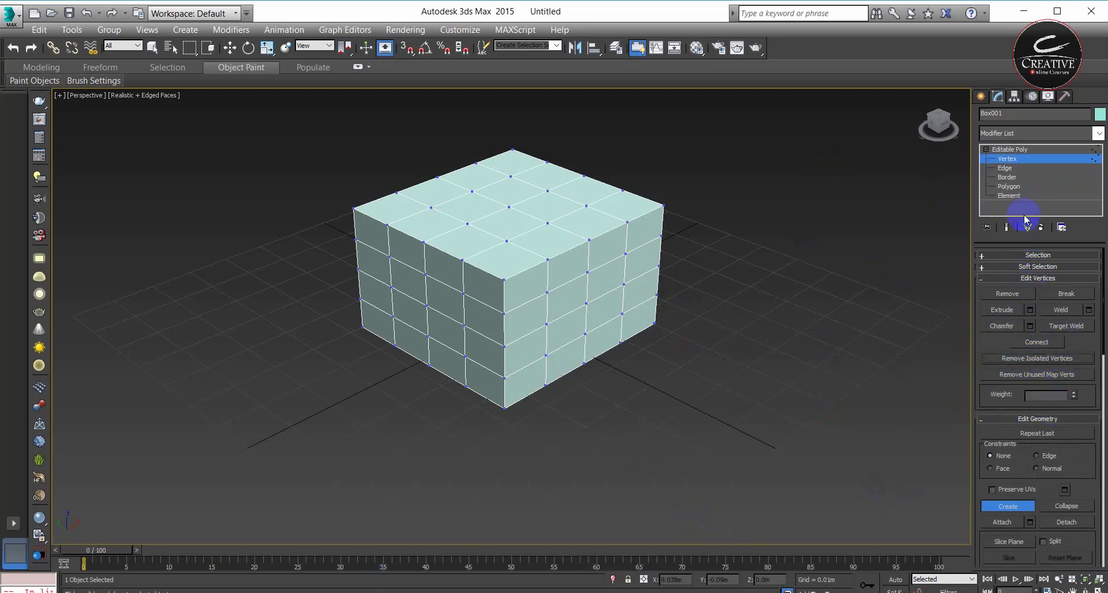
pyautogui.click(1009, 187)
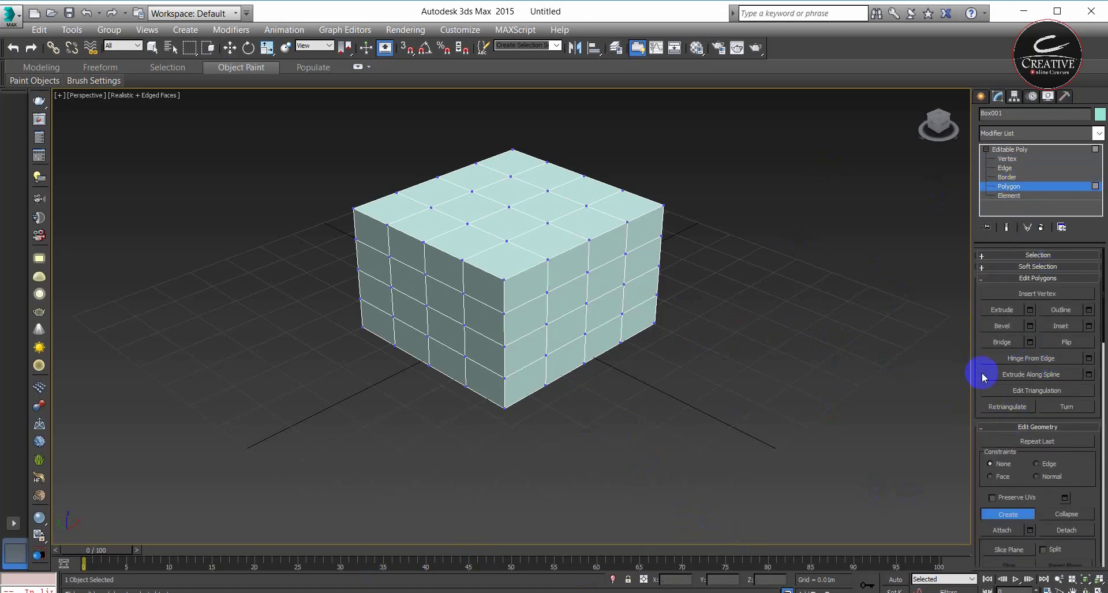
# Create a new four-sided polygon beside the box
pyautogui.click(709, 389)
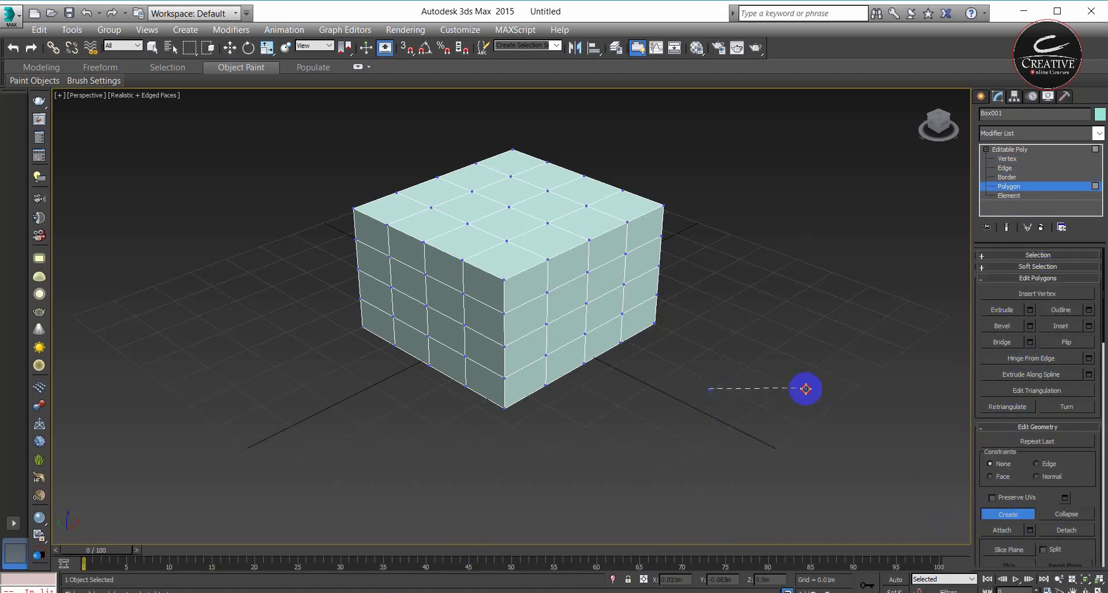
pyautogui.click(829, 268)
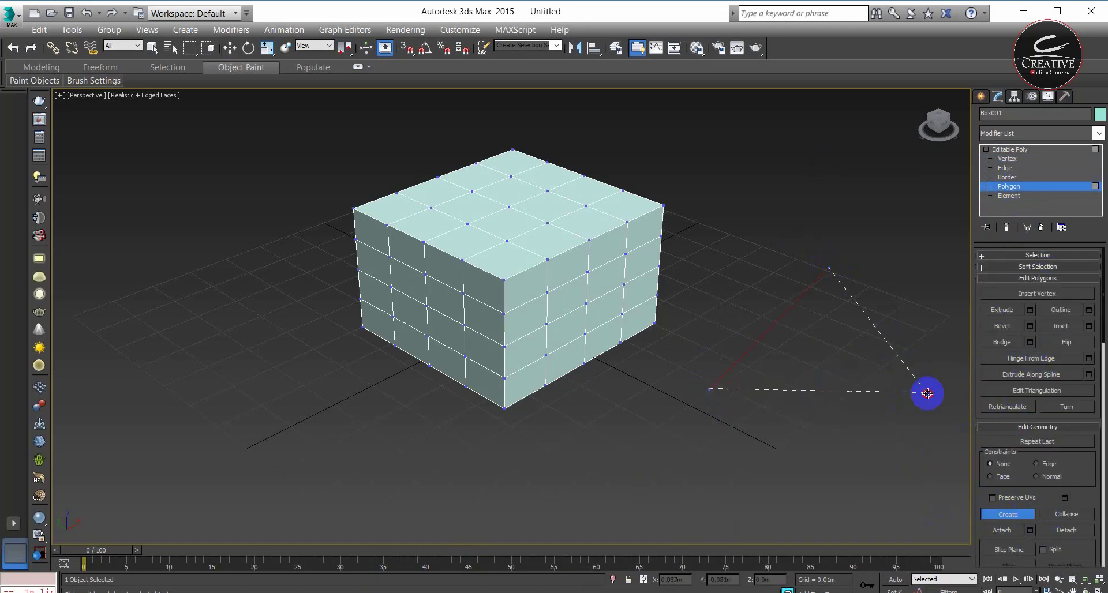
pyautogui.click(927, 394)
pyautogui.click(731, 492)
pyautogui.click(709, 390)
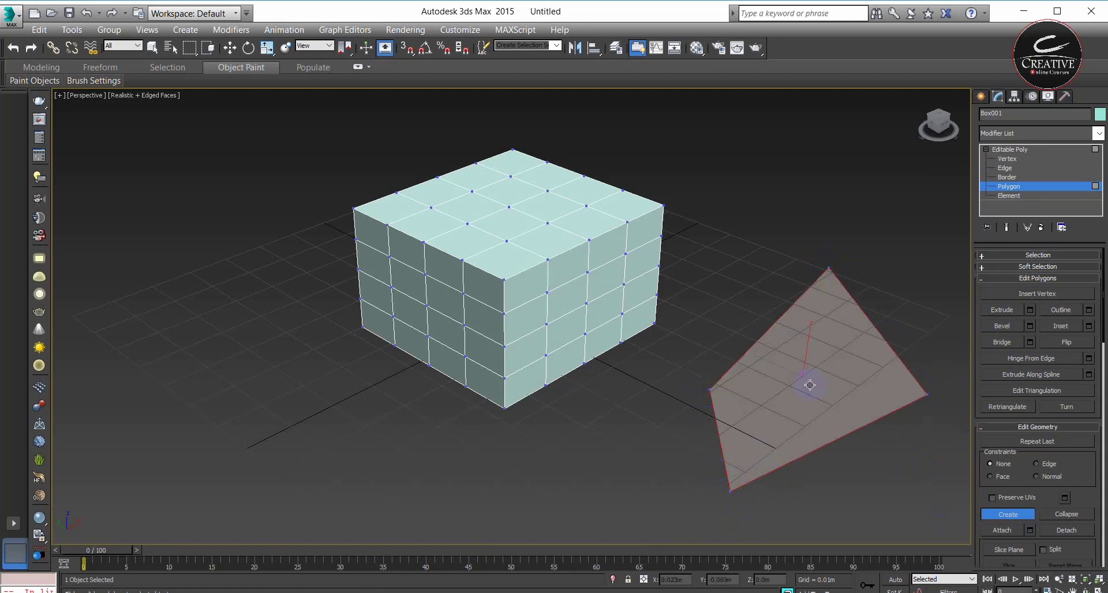
pyautogui.rightClick(773, 358)
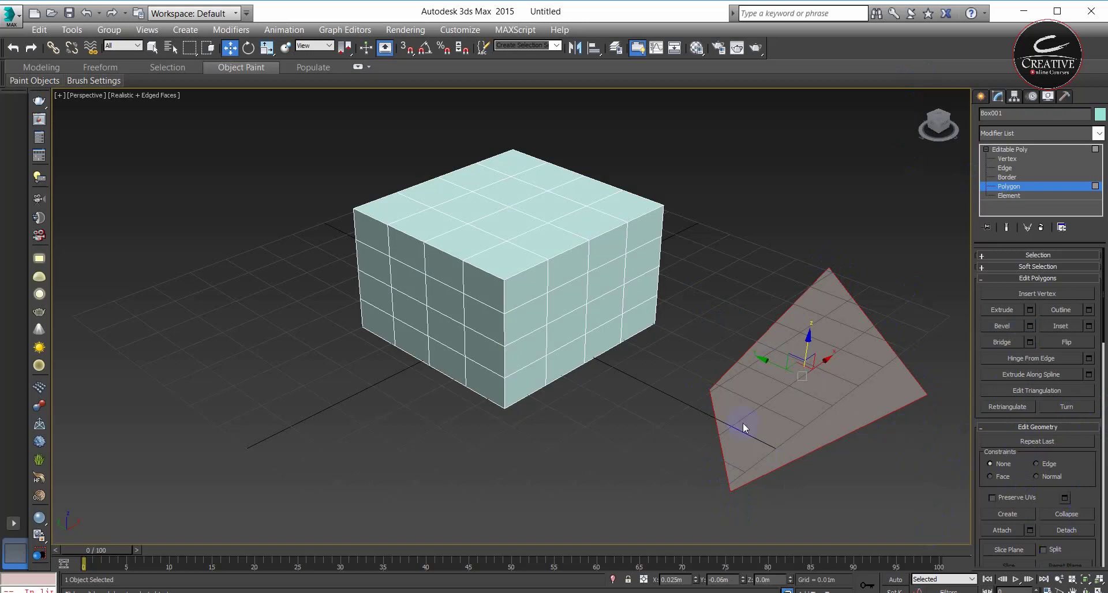
# Collapse a front face of the box to a single point, then select the new four-sided plane
pyautogui.click(575, 297)
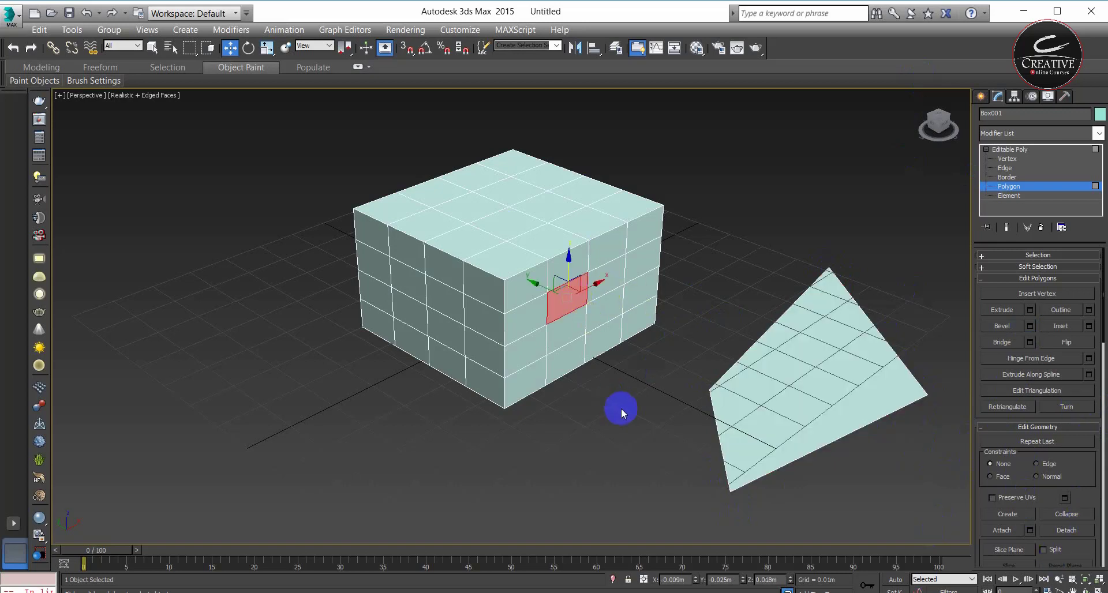
pyautogui.click(1066, 513)
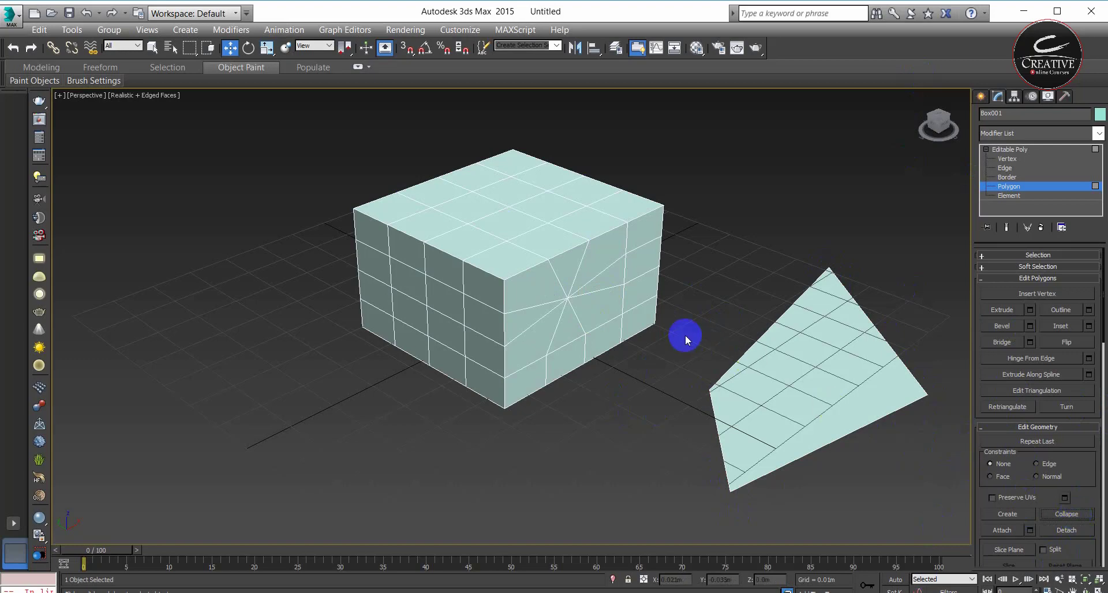
pyautogui.hotkey('ctrl', 'z')
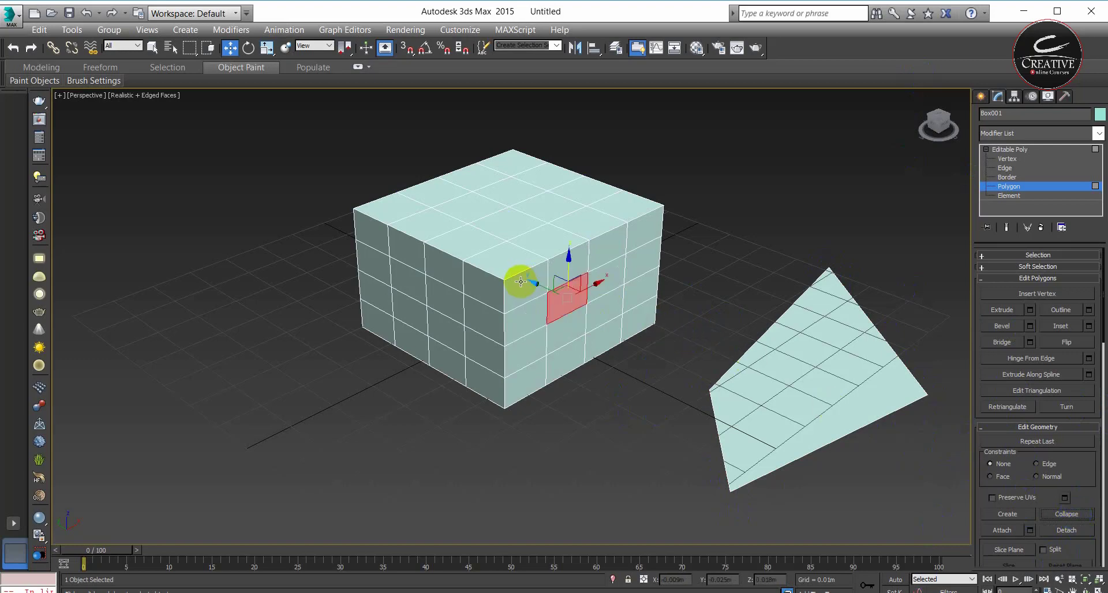
pyautogui.scroll(2, 593, 280)
pyautogui.scroll(3, 577, 291)
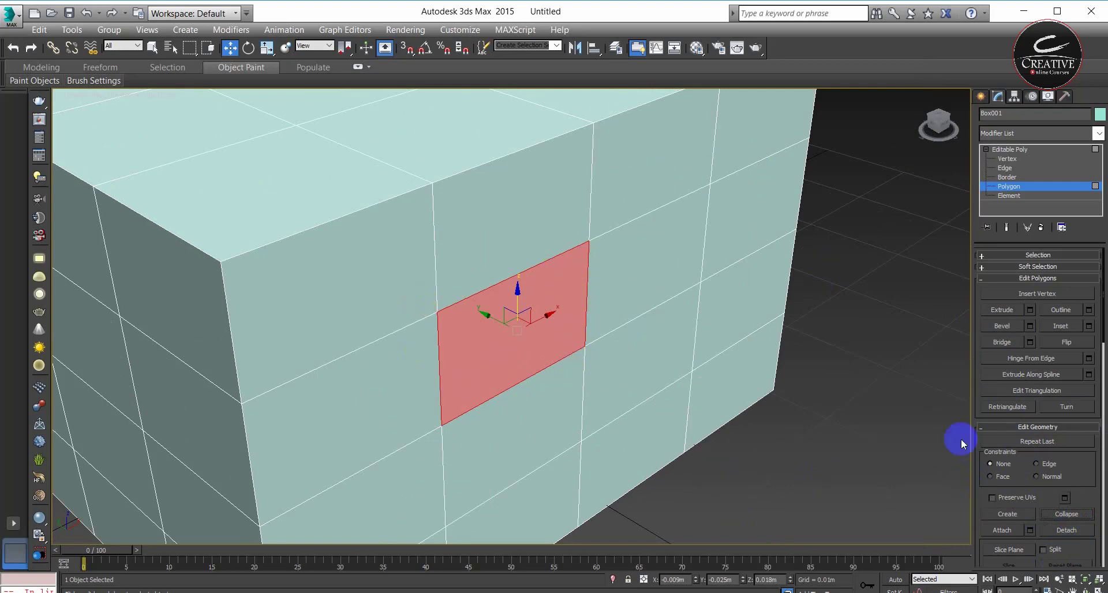
pyautogui.click(1066, 514)
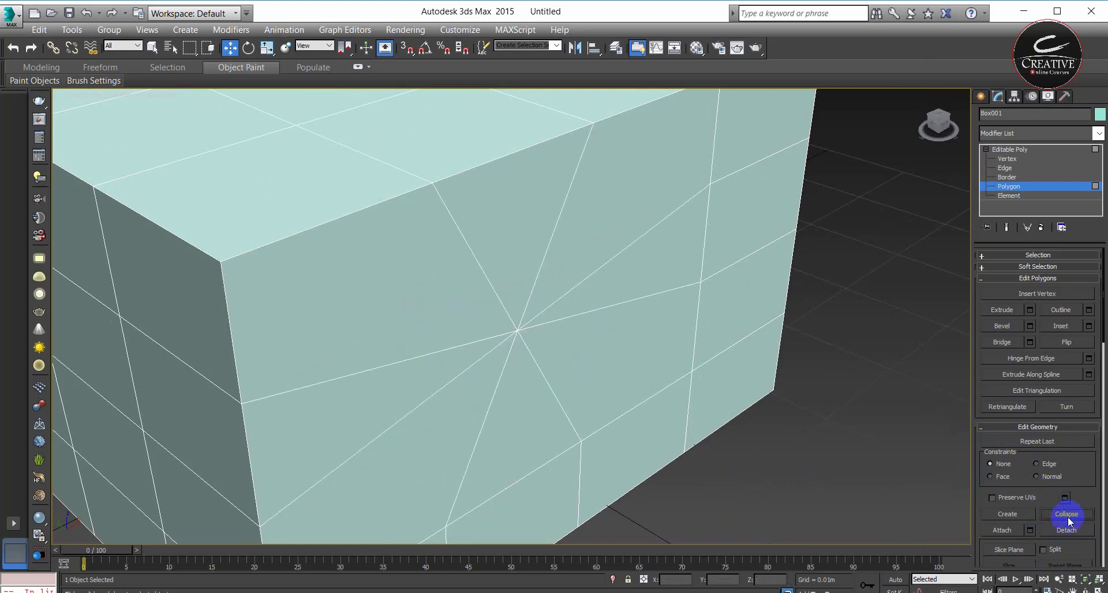
pyautogui.scroll(-3, 715, 418)
pyautogui.scroll(-2, 713, 422)
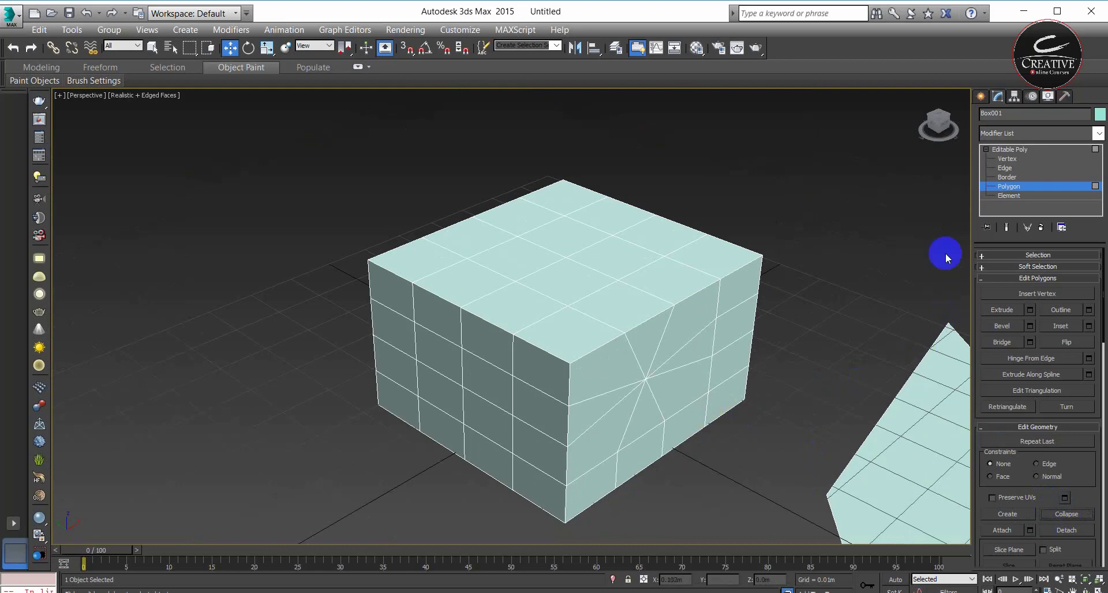
pyautogui.moveTo(771, 435); pyautogui.dragTo(589, 368, button='middle')
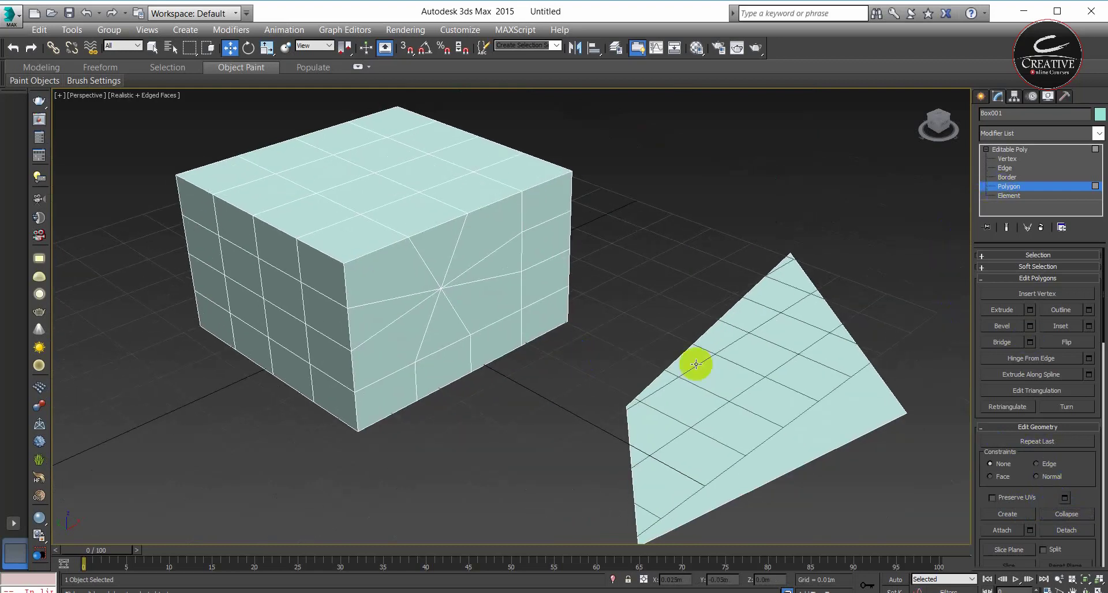
pyautogui.click(742, 376)
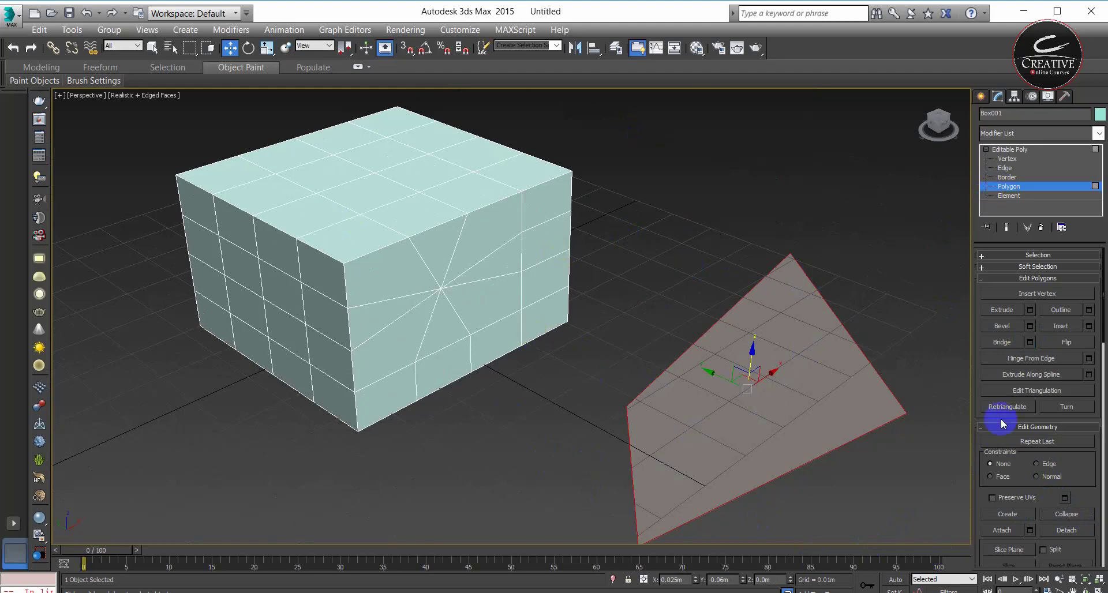
# Detach the plane as Object001, then test moving the box and undo the move
pyautogui.click(1066, 531)
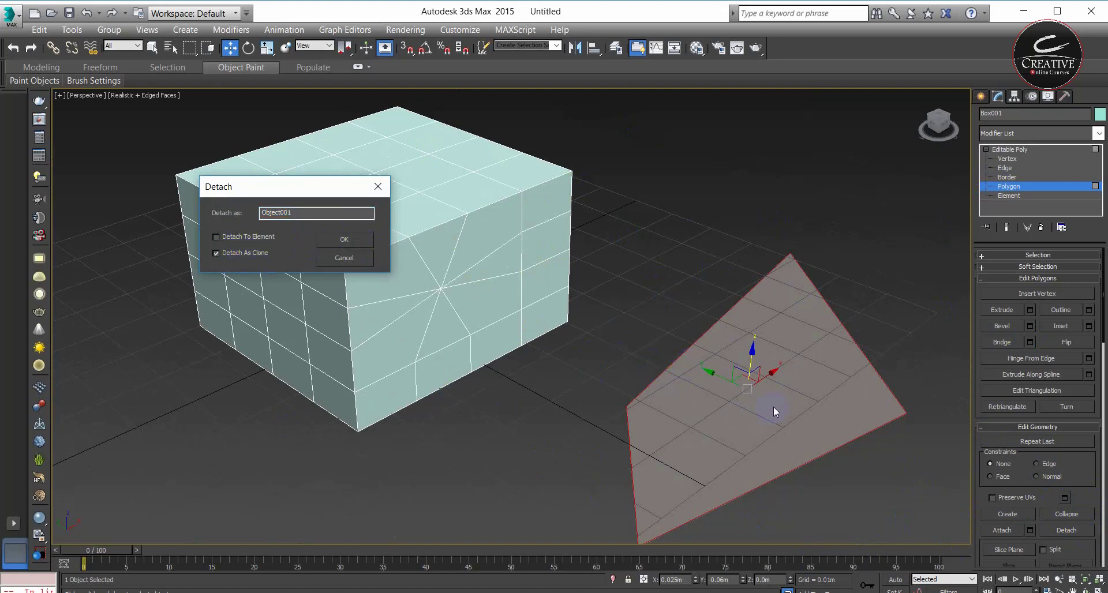
pyautogui.click(344, 239)
pyautogui.click(1011, 150)
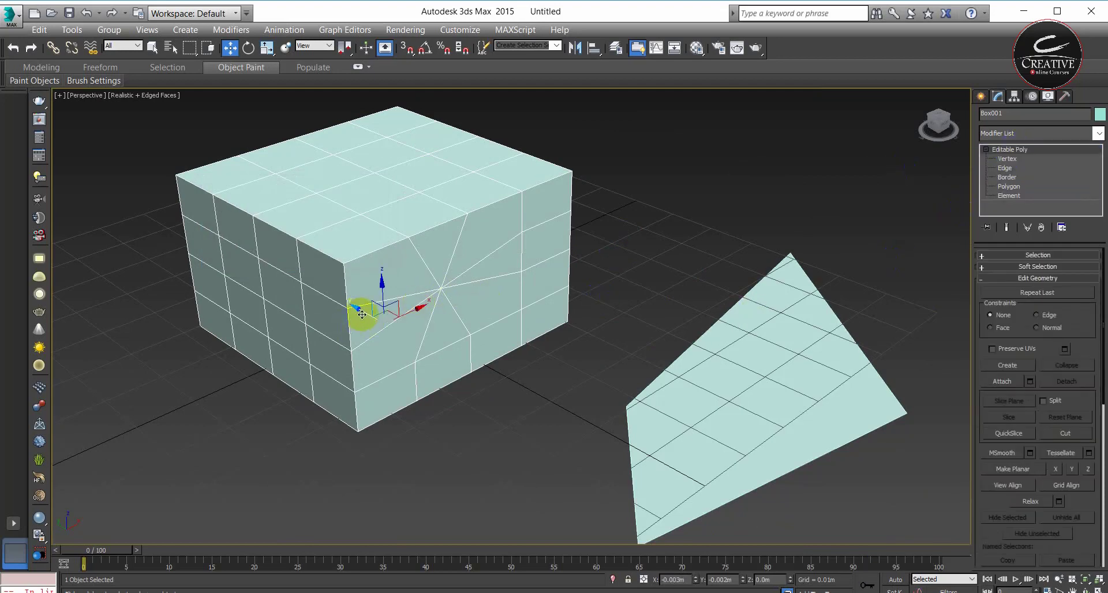
pyautogui.moveTo(362, 315); pyautogui.dragTo(194, 224)
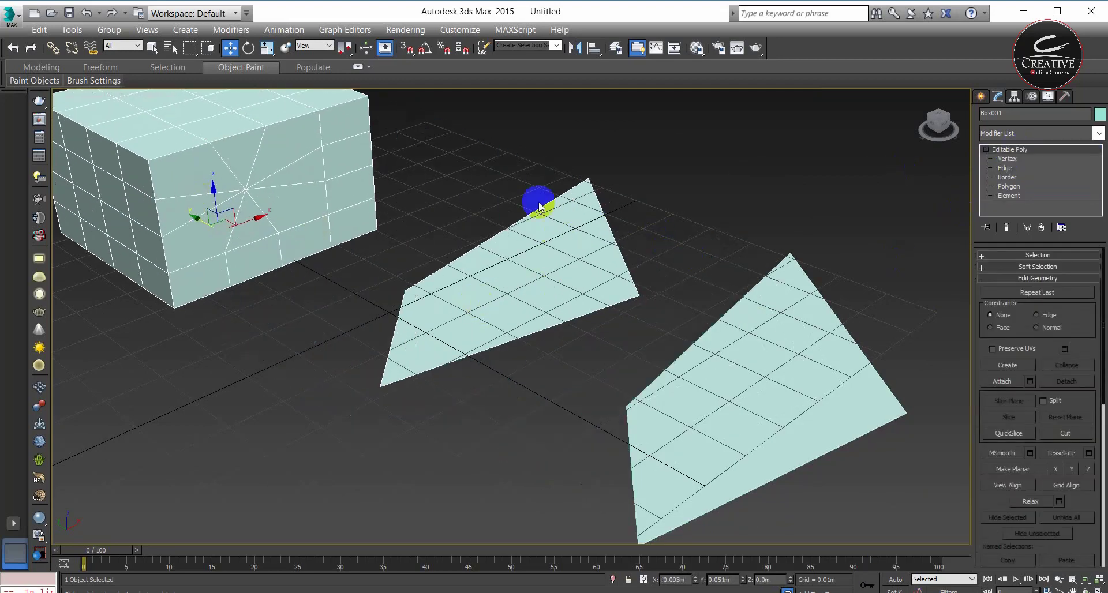
pyautogui.hotkey('ctrl', 'z')
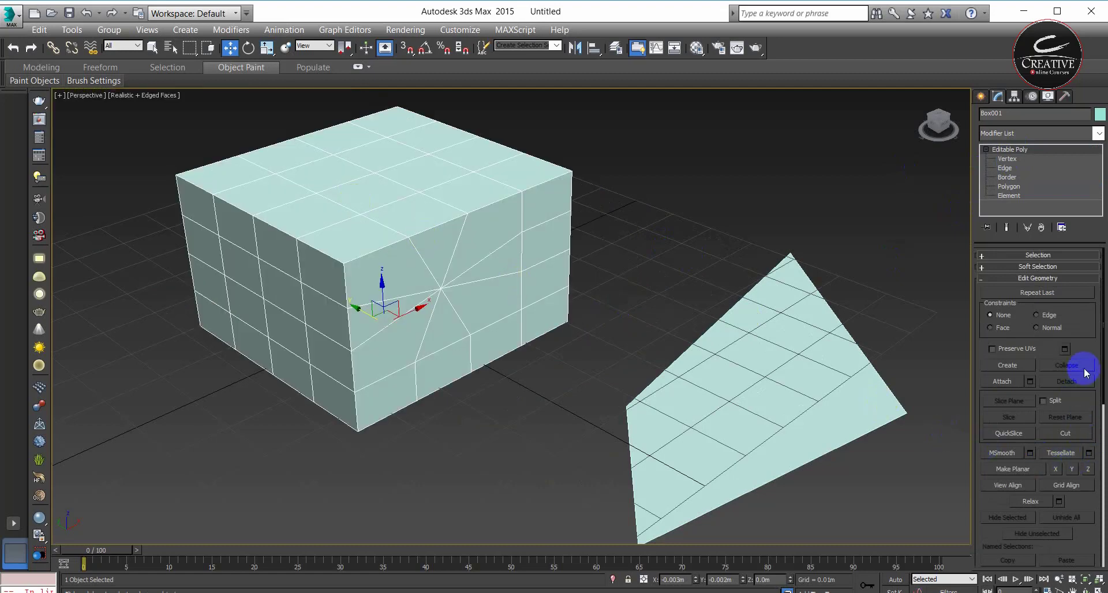
# Detach the plane element as Object001 with Detach As Clone turned off
pyautogui.press('5')
pyautogui.click(723, 415)
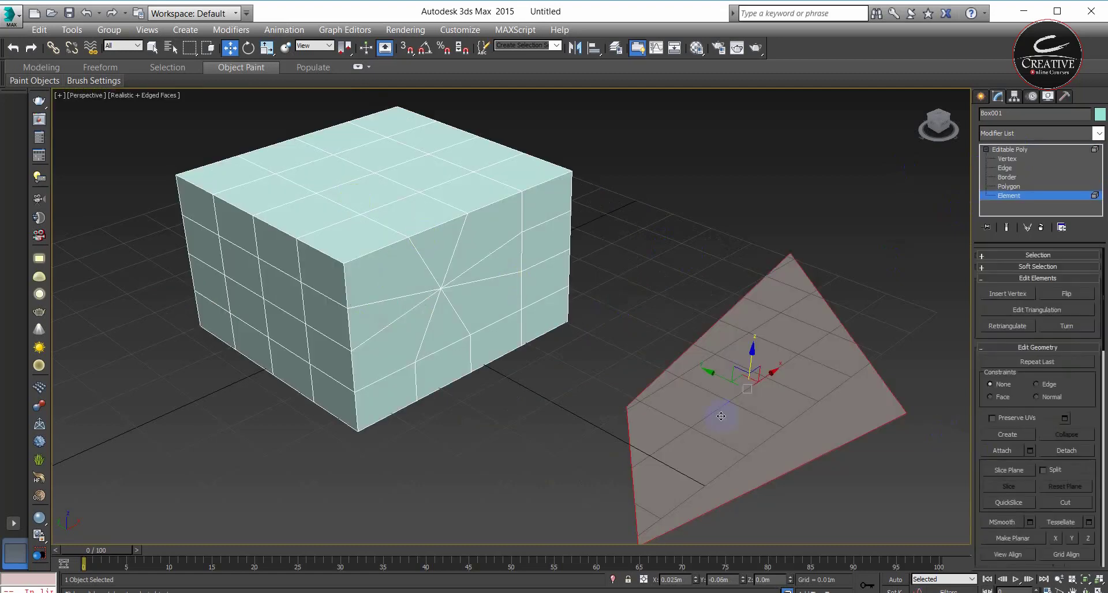
pyautogui.click(1067, 450)
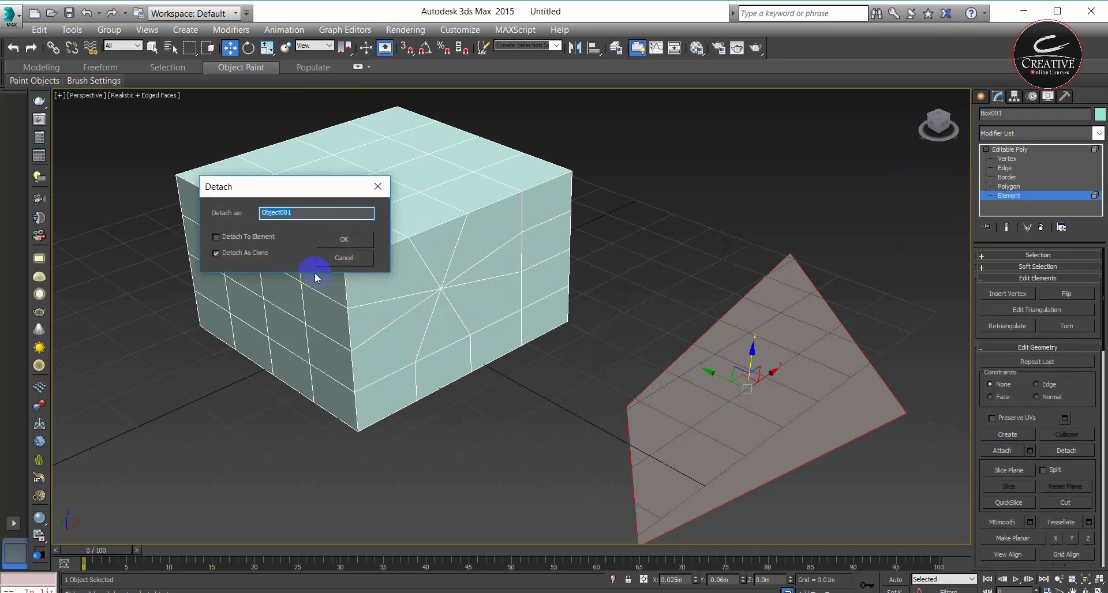
pyautogui.click(251, 253)
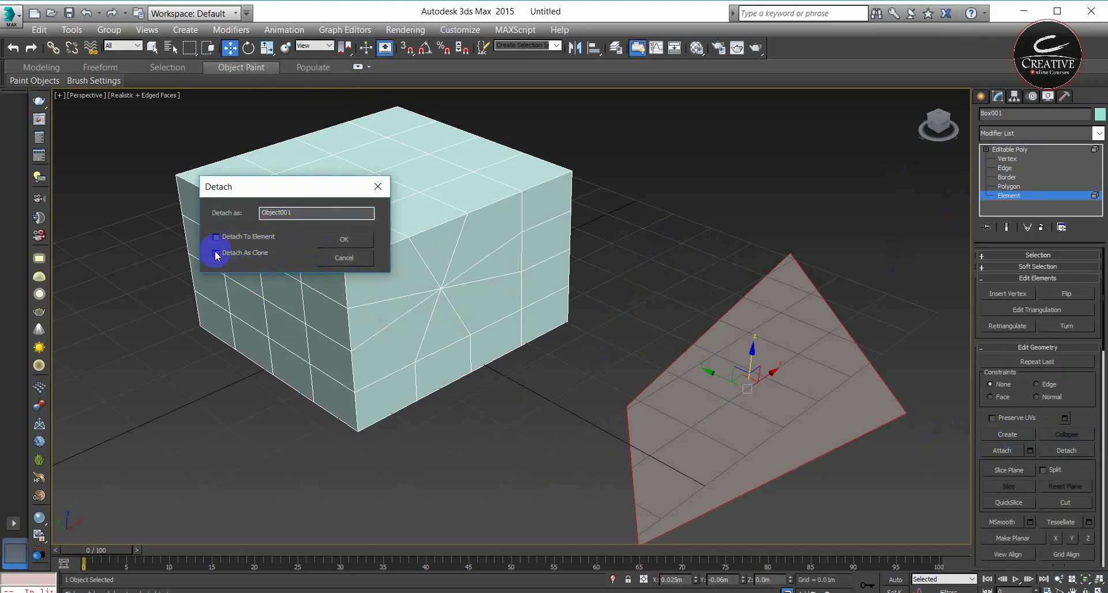
pyautogui.click(338, 241)
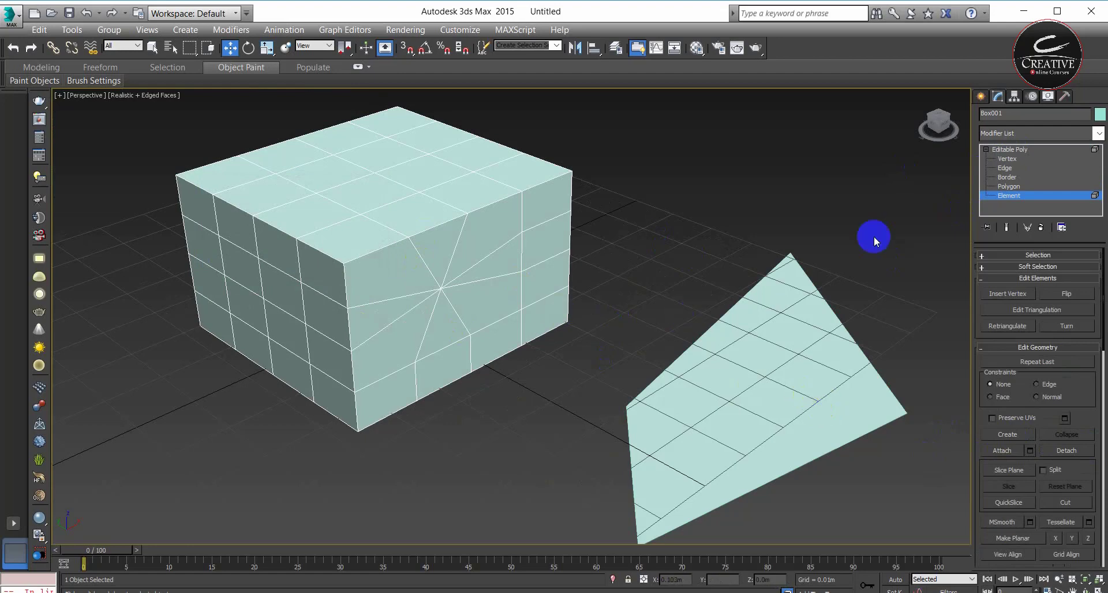
pyautogui.click(1023, 152)
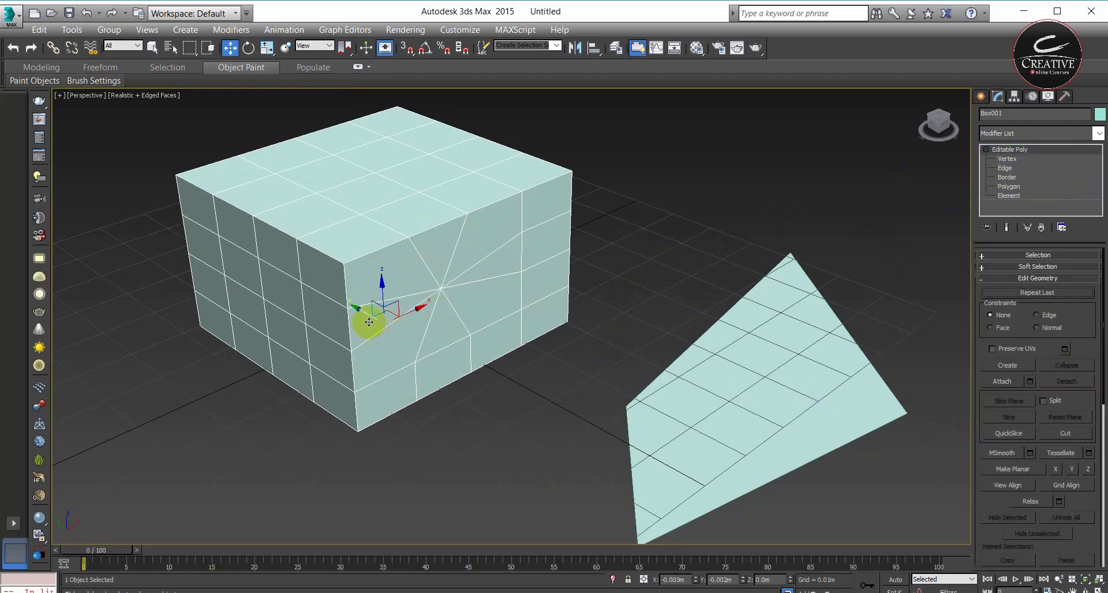
# Select Object001 and attach the box into it as one Editable Poly
pyautogui.moveTo(366, 314)
pyautogui.mouseDown()
pyautogui.moveTo(258, 275)
pyautogui.moveTo(333, 321)
pyautogui.moveTo(380, 323)
pyautogui.mouseUp()
pyautogui.click(709, 407)
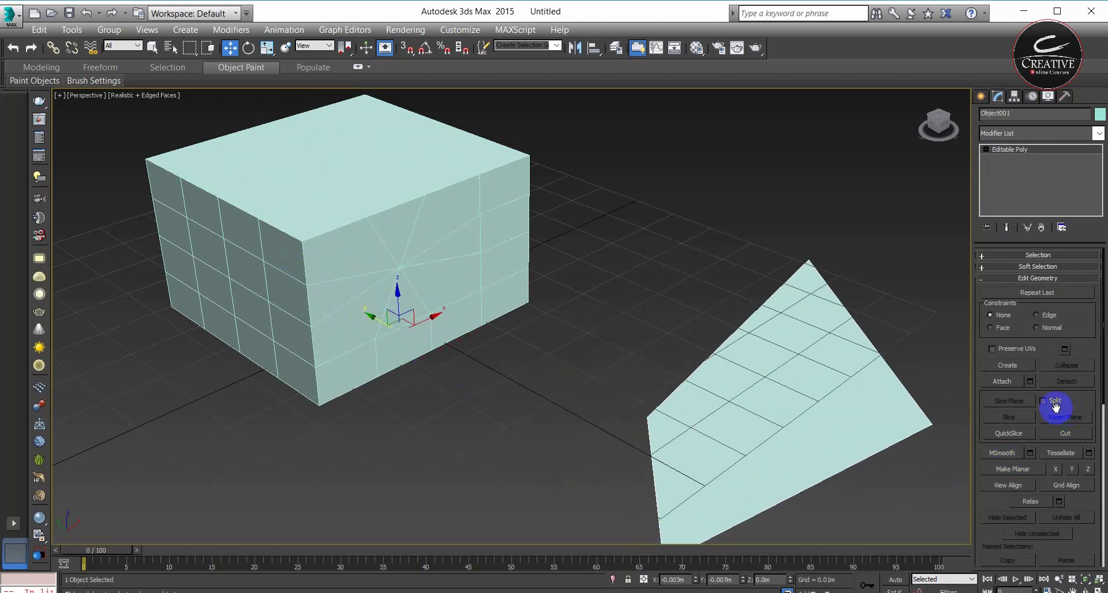
pyautogui.click(1002, 384)
pyautogui.click(445, 235)
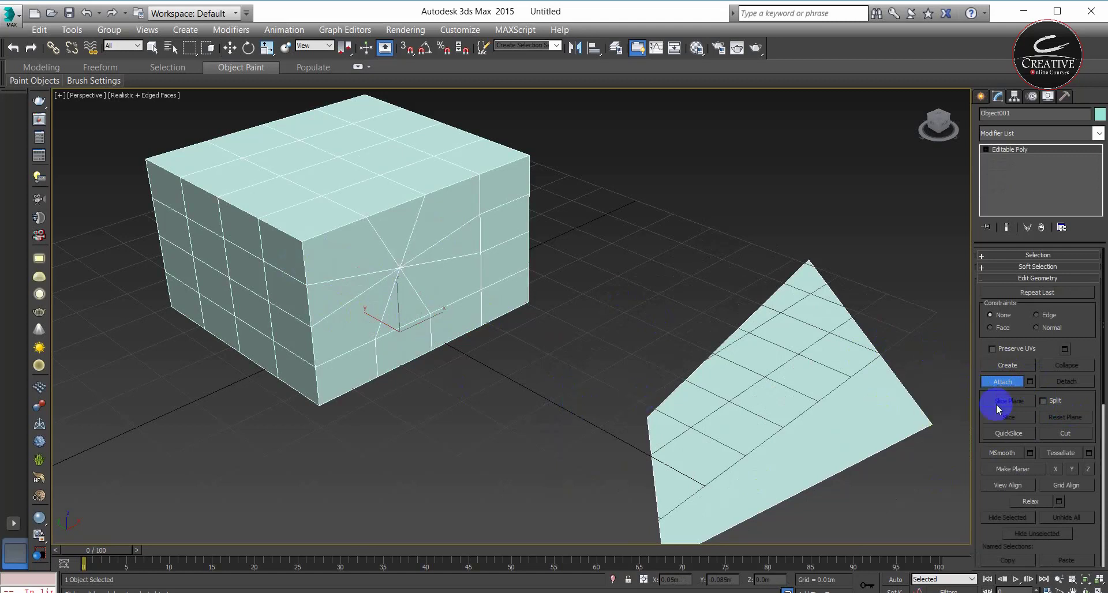
pyautogui.press('2')
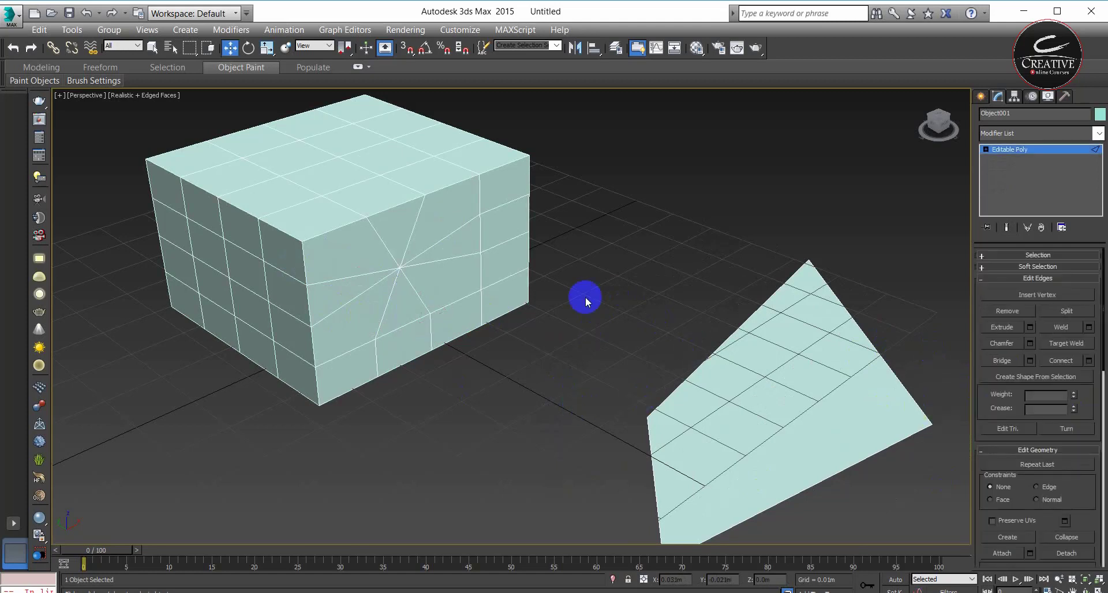
pyautogui.click(1003, 152)
# Delete the combined box-and-plane object and draw a new box
pyautogui.click(980, 96)
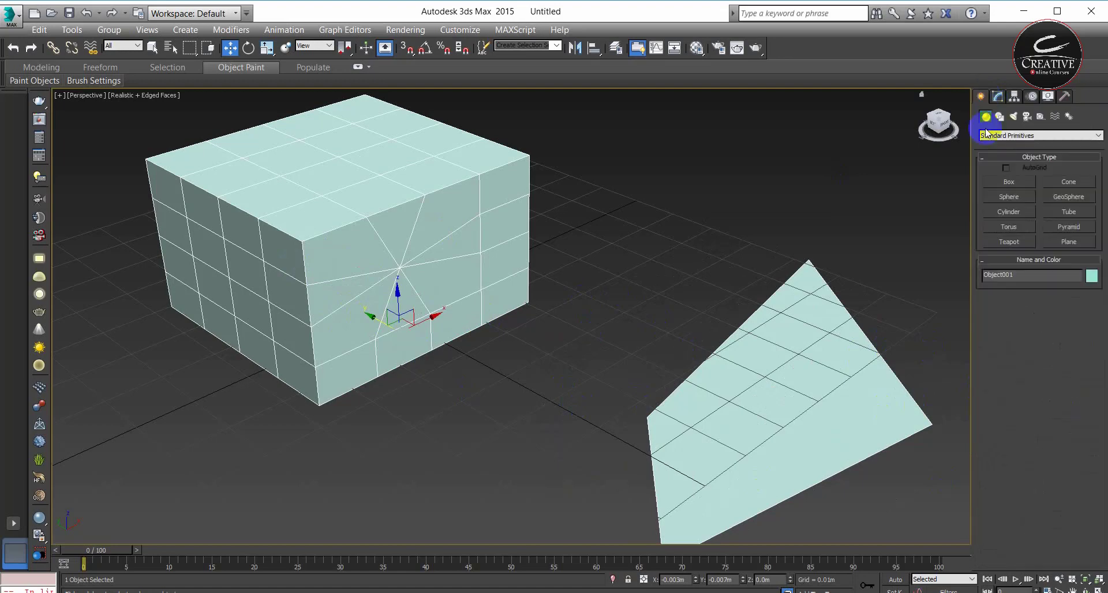
pyautogui.press('Delete')
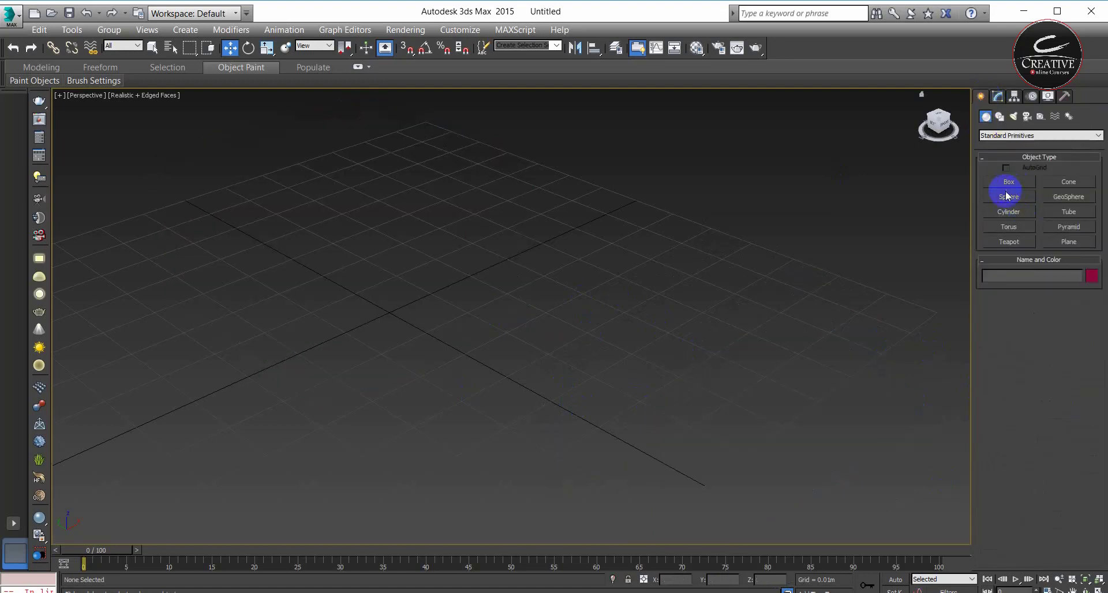
pyautogui.click(1018, 181)
pyautogui.moveTo(452, 261); pyautogui.dragTo(465, 437)
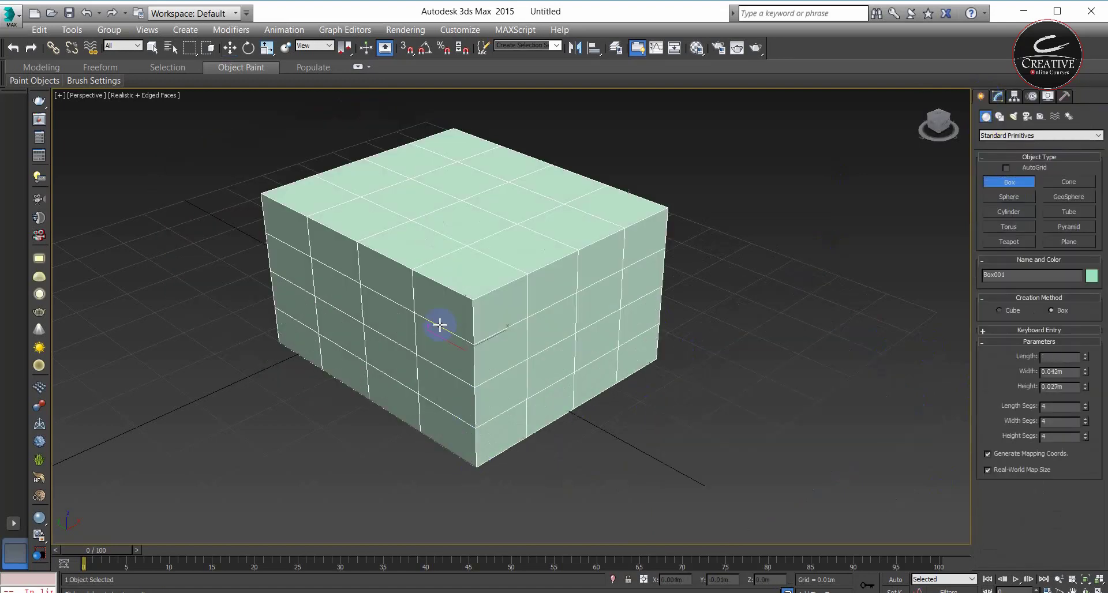
pyautogui.click(437, 277)
# Set the new box's length, width and height segments all to 1
pyautogui.click(998, 96)
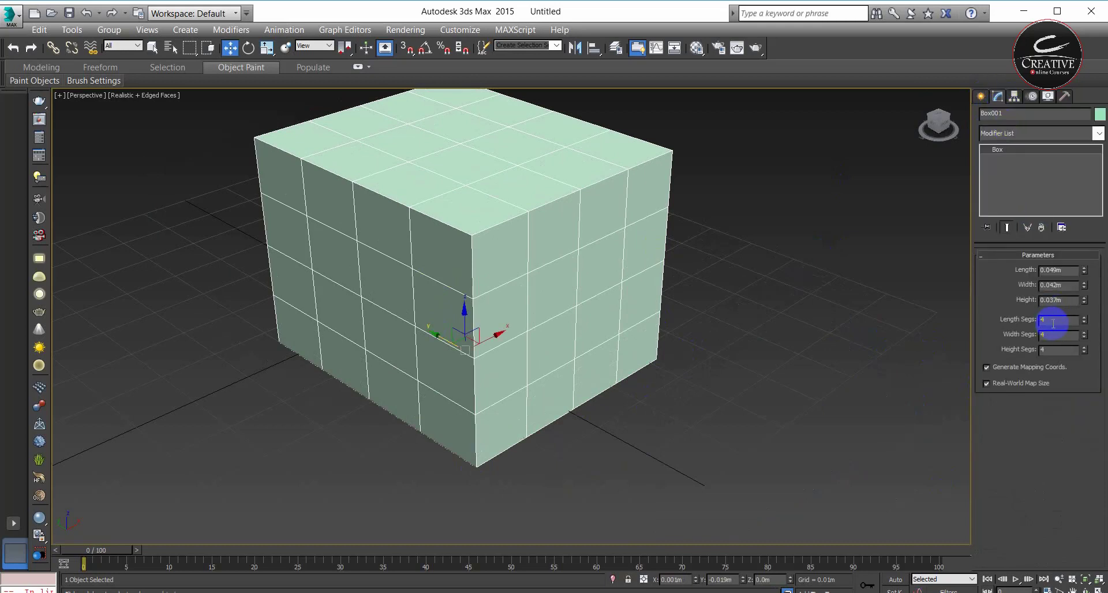
pyautogui.write('1')
pyautogui.press('Tab')
pyautogui.write('1')
pyautogui.press('Tab')
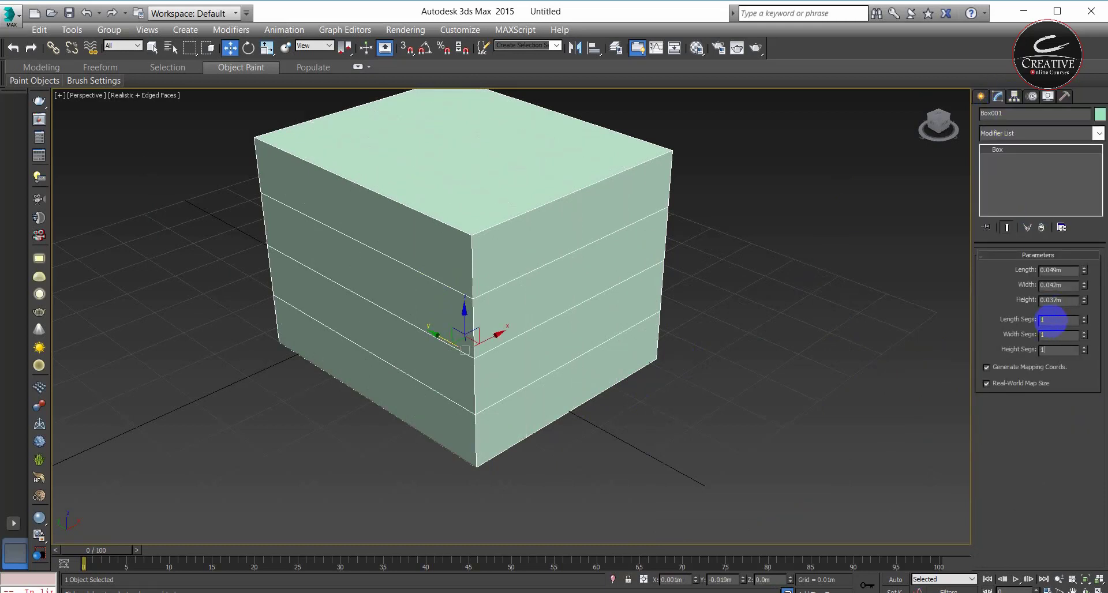
pyautogui.write('1')
pyautogui.press('Return')
# Convert Box001 to an Editable Poly and return to object level
pyautogui.rightClick(510, 275)
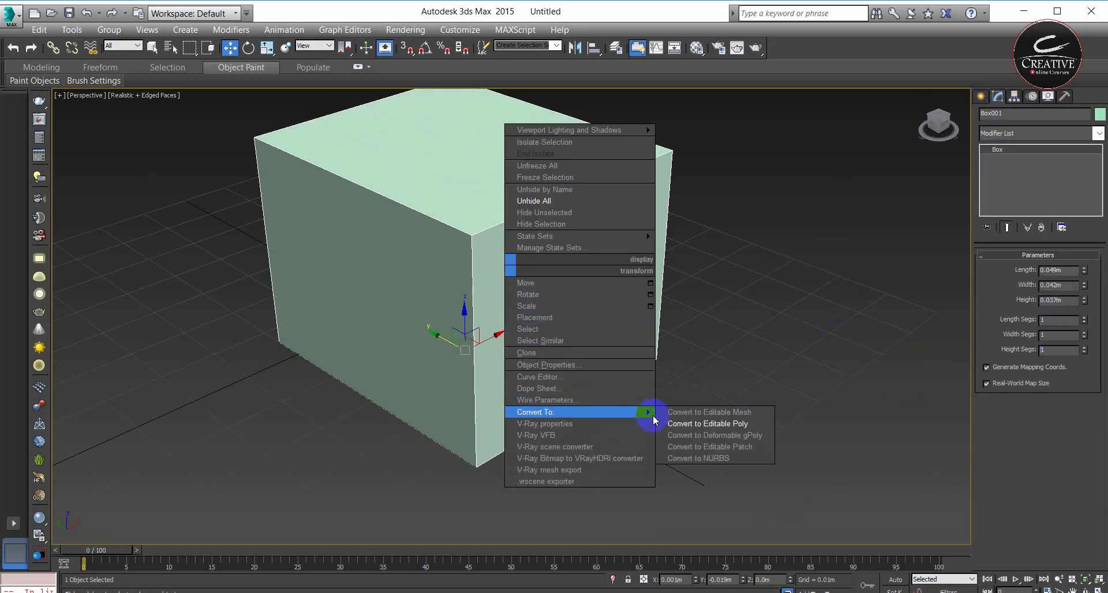
pyautogui.click(715, 423)
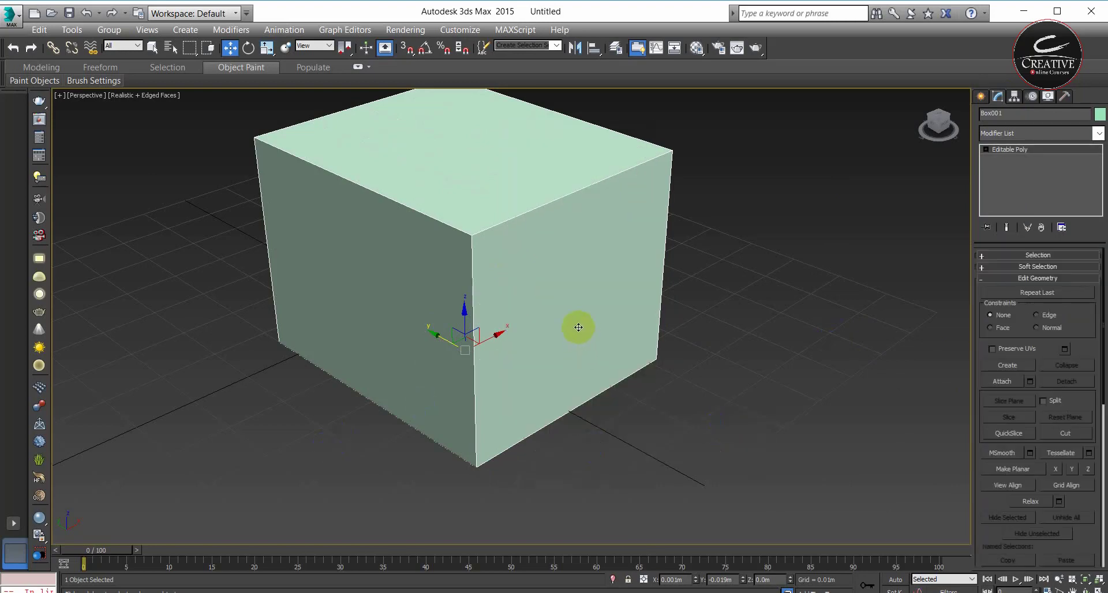
pyautogui.press('2')
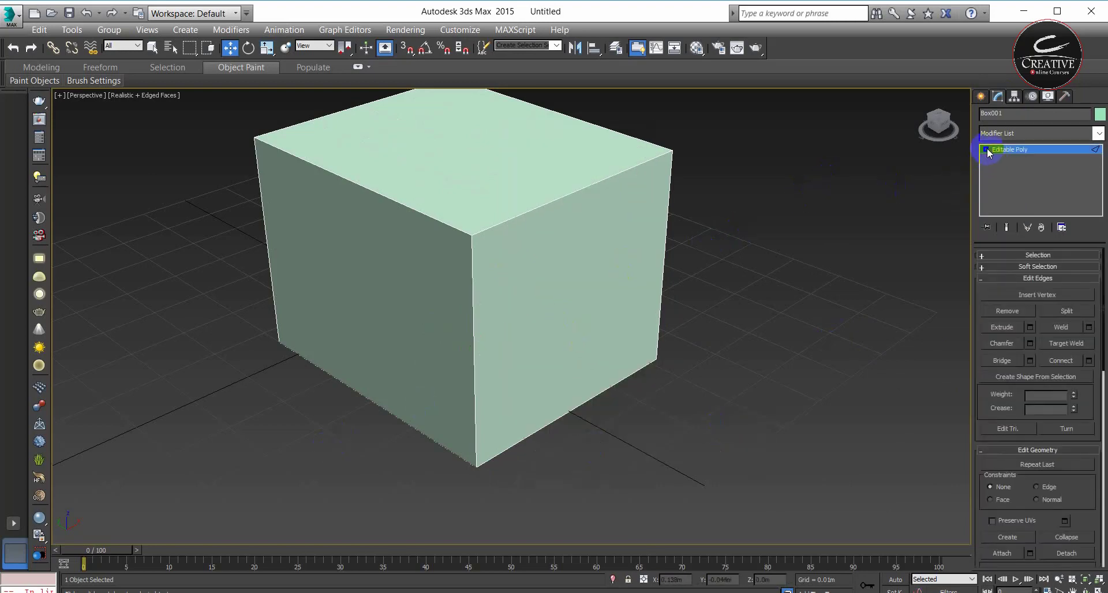
pyautogui.click(987, 149)
pyautogui.click(1010, 149)
# Add a Slice modifier, raise its plane to mid-height and try Remove Top and Remove Bottom
pyautogui.click(1005, 134)
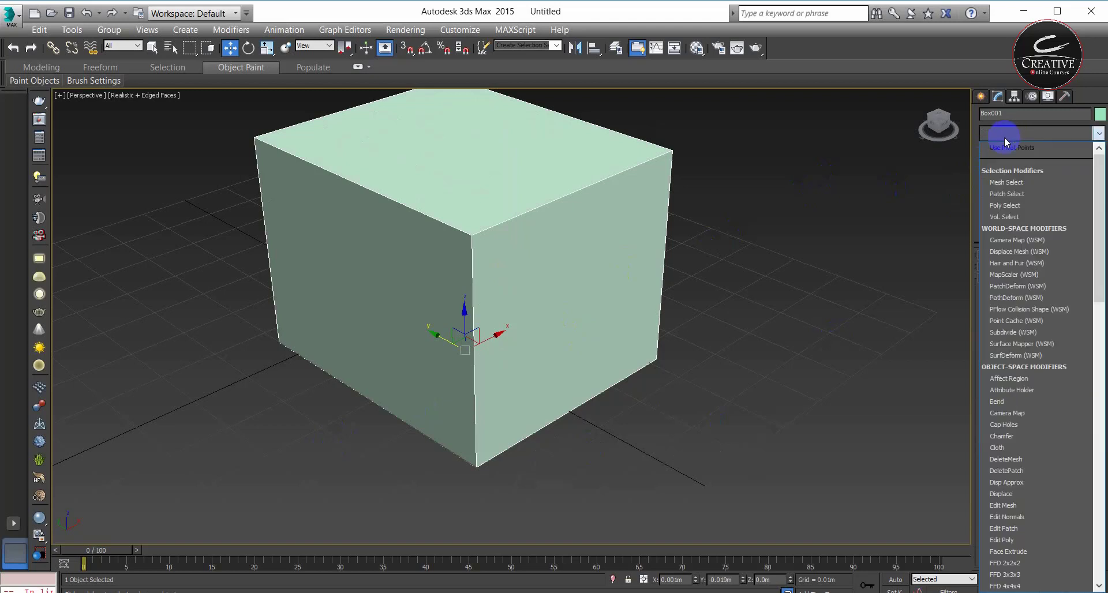
pyautogui.write('sl')
pyautogui.press('Return')
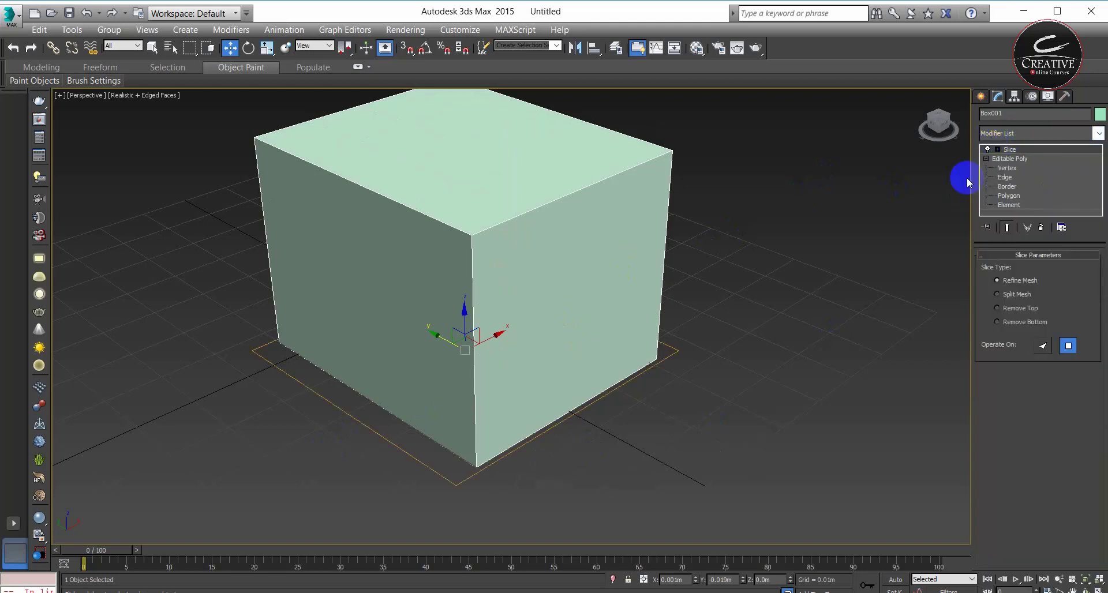
pyautogui.click(997, 149)
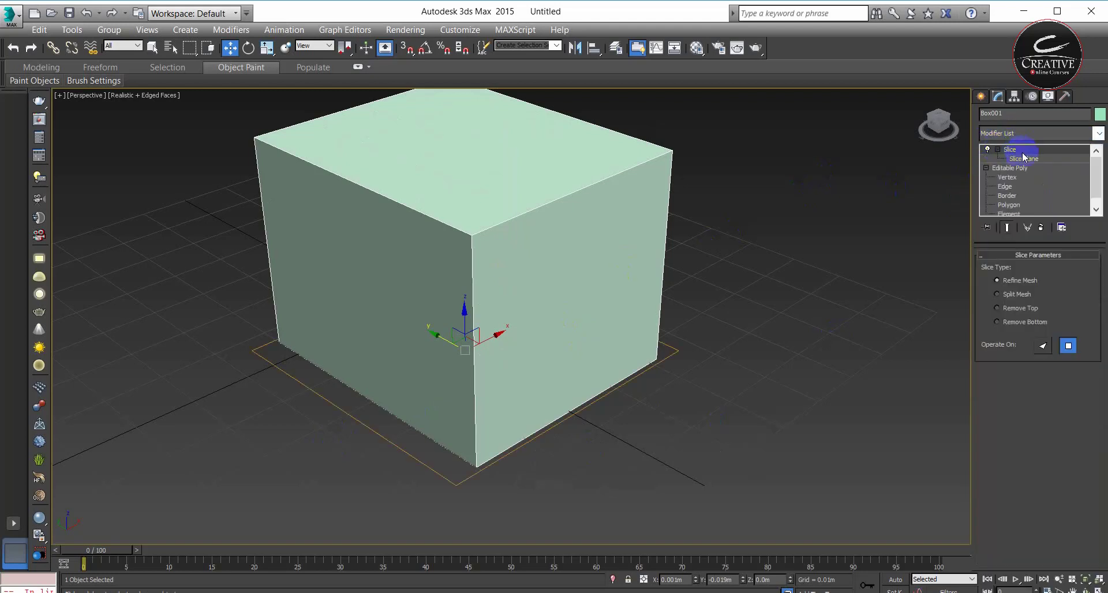
pyautogui.click(1024, 159)
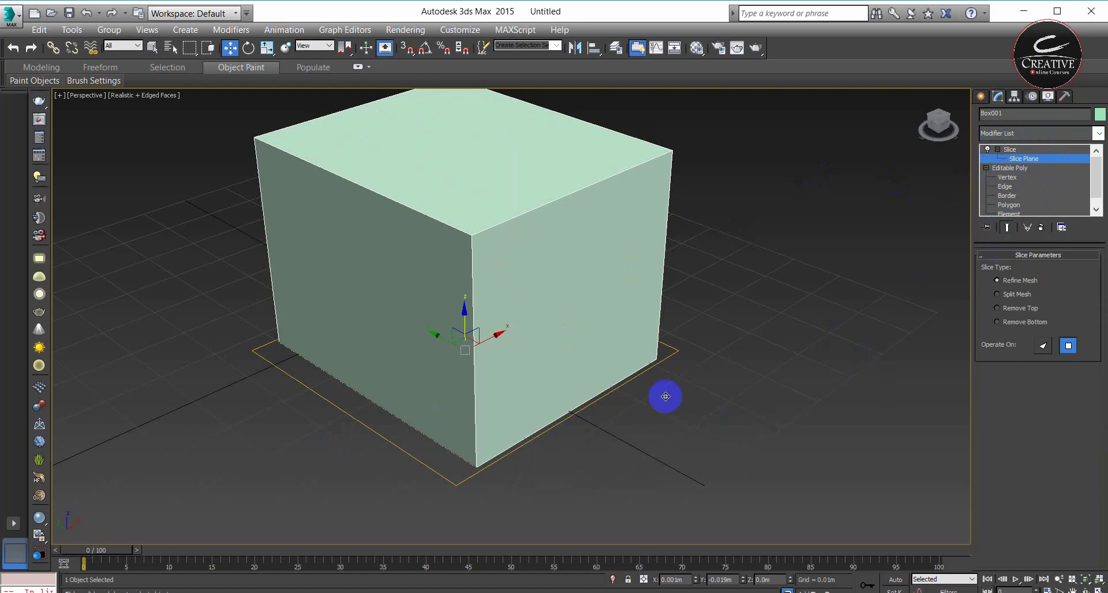
pyautogui.moveTo(465, 330); pyautogui.dragTo(464, 234)
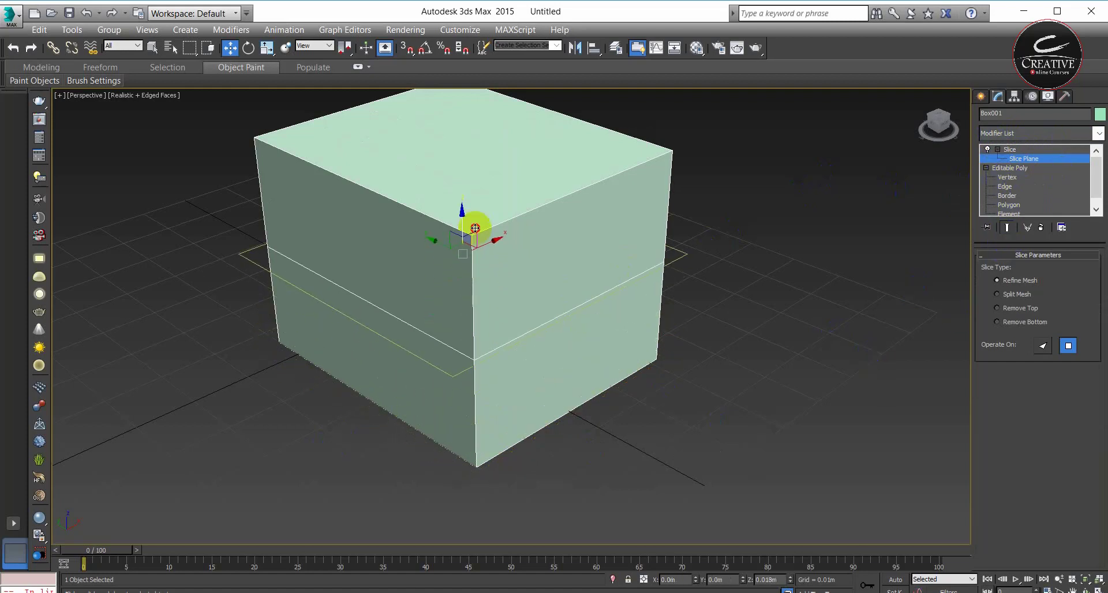
pyautogui.click(1032, 309)
pyautogui.click(1032, 323)
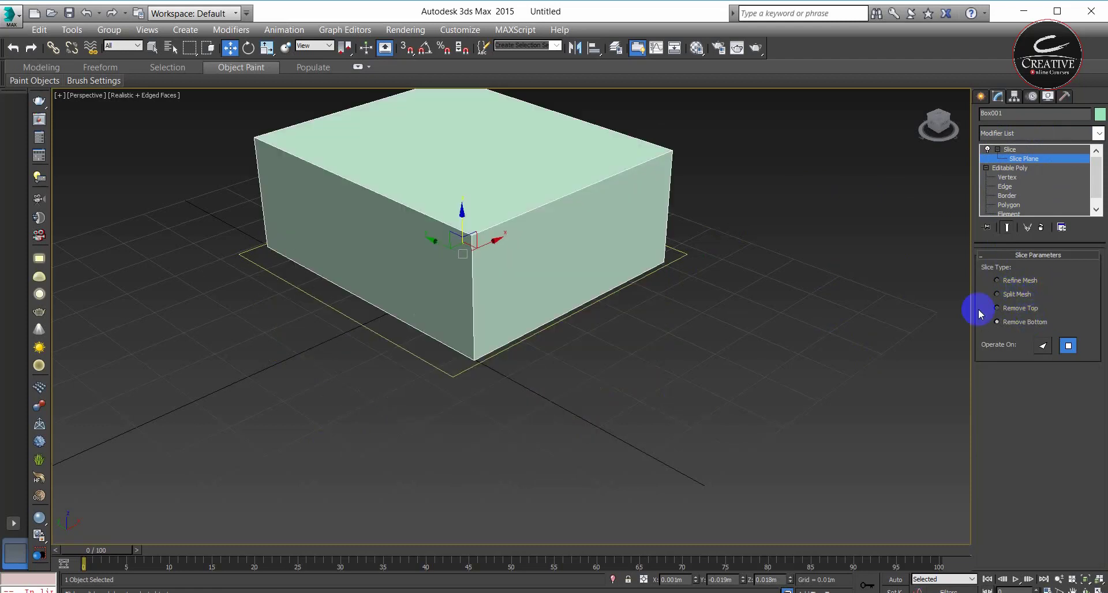
# Rotate the slice plane so it cuts the box at an angle
pyautogui.press('e')
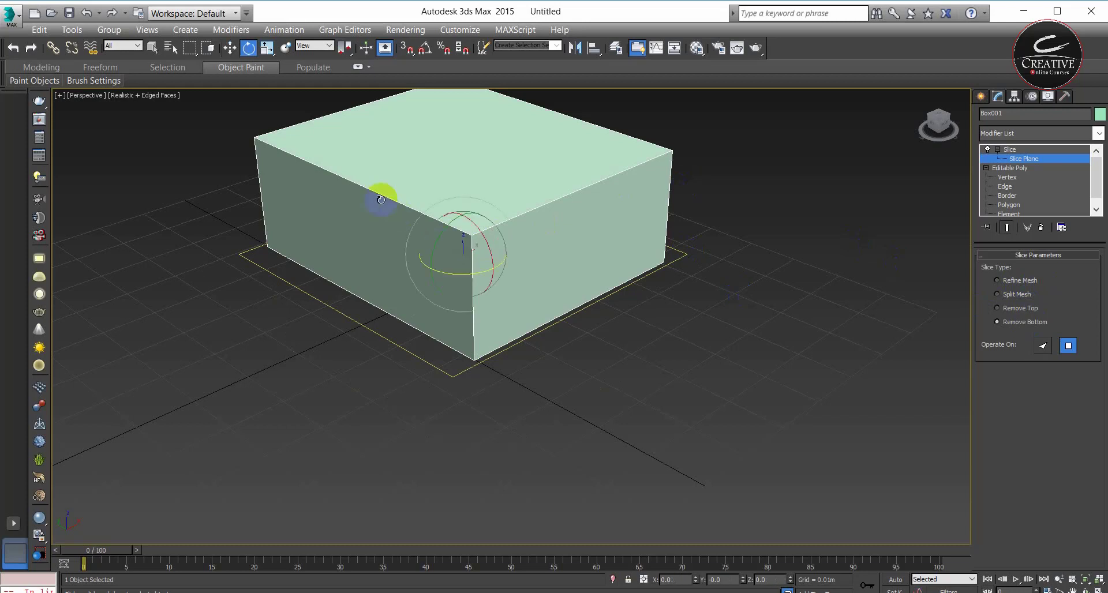
pyautogui.moveTo(480, 237); pyautogui.dragTo(496, 271)
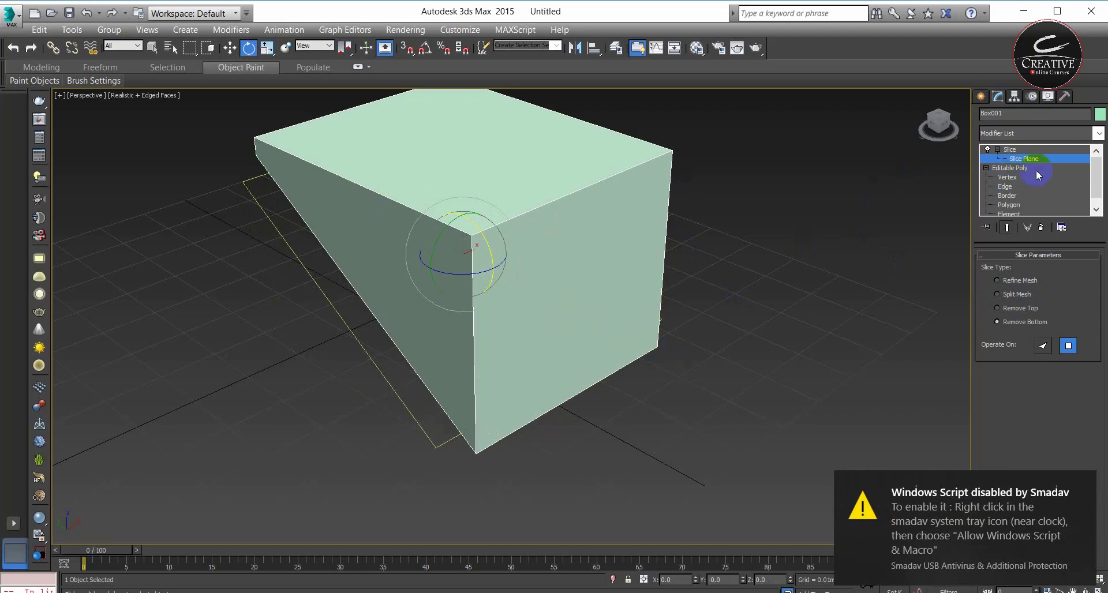
pyautogui.click(1014, 150)
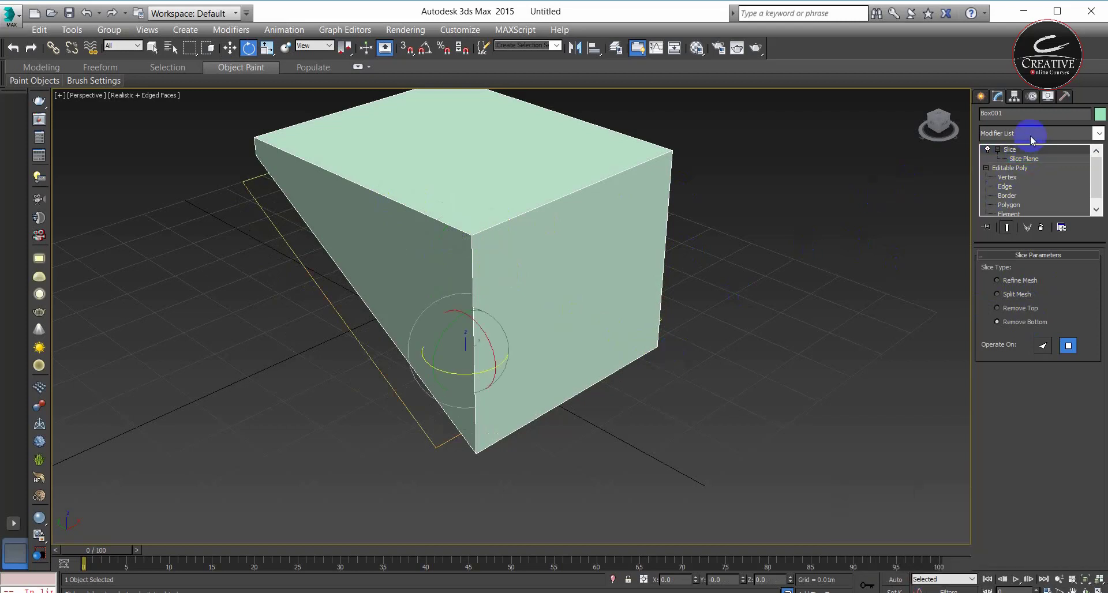
# Add a Skin Wrap modifier, then remove it from the stack
pyautogui.click(1030, 135)
pyautogui.write('skin w')
pyautogui.press('Return')
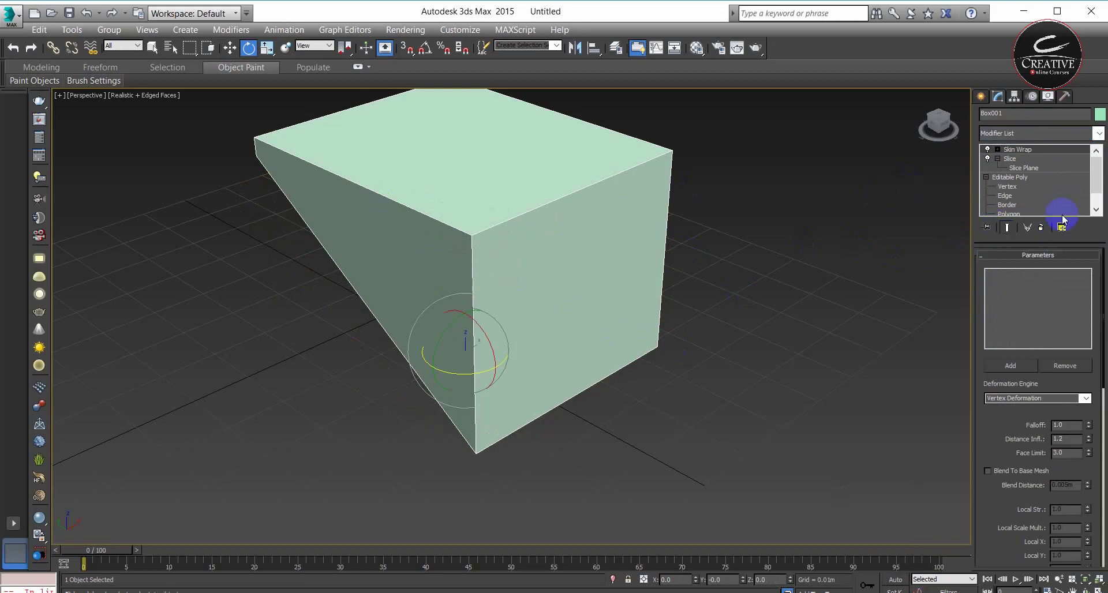
pyautogui.click(1041, 227)
# Add a second Slice modifier, then remove both Slice modifiers so only Editable Poly remains
pyautogui.click(1013, 133)
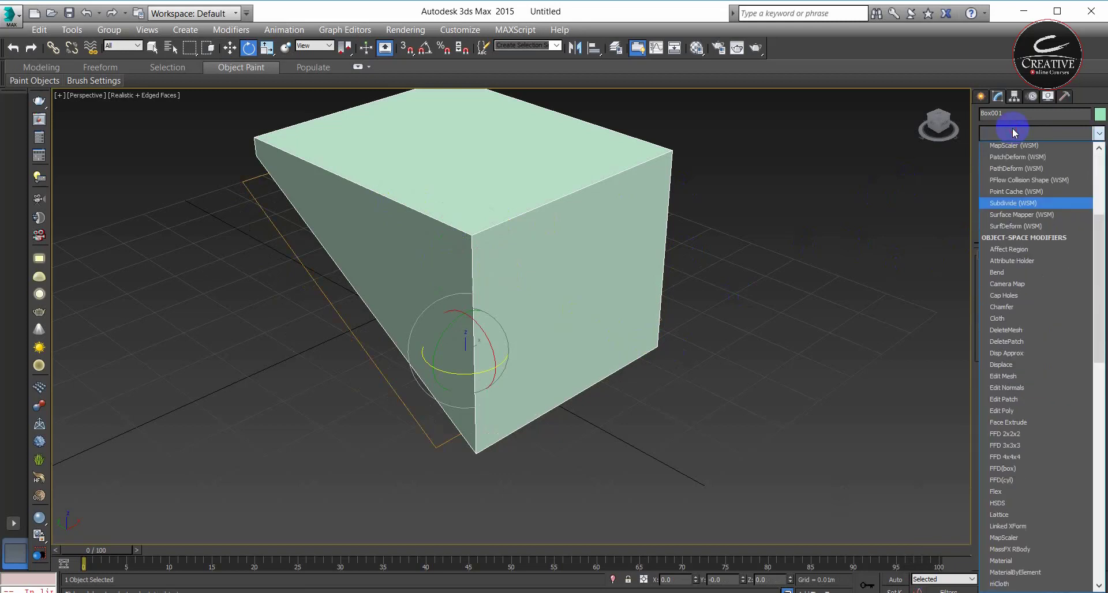
pyautogui.write('sl')
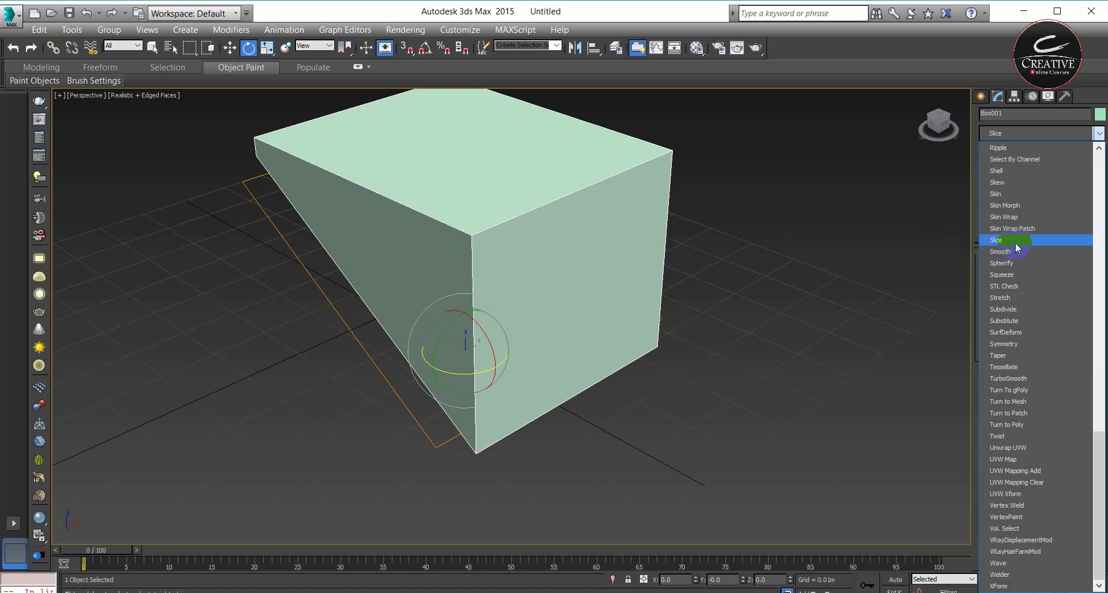
pyautogui.click(1016, 243)
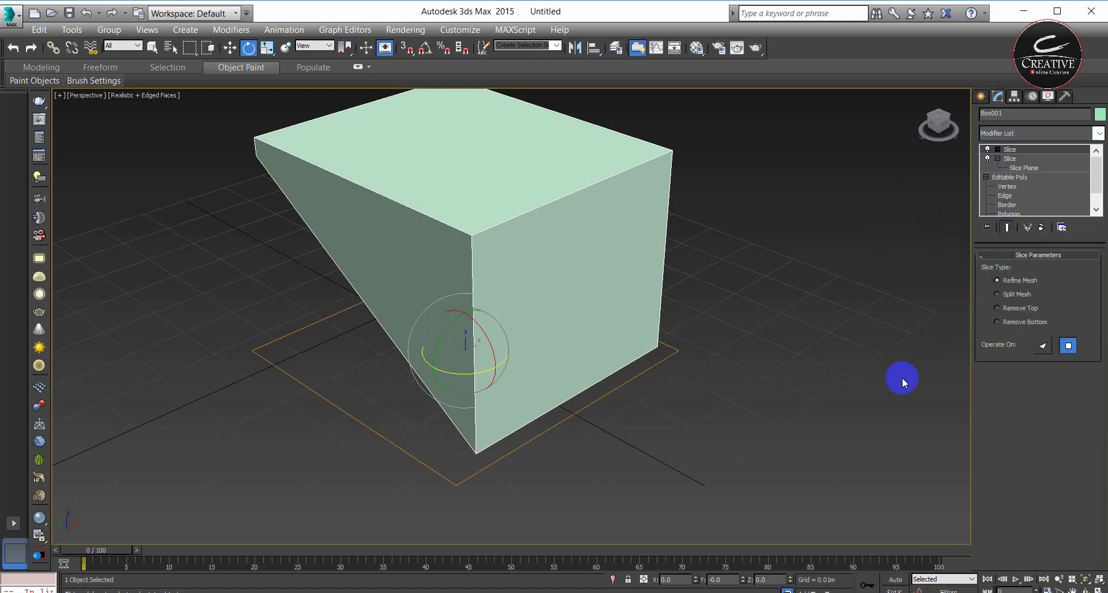
pyautogui.click(1015, 150)
pyautogui.click(1061, 226)
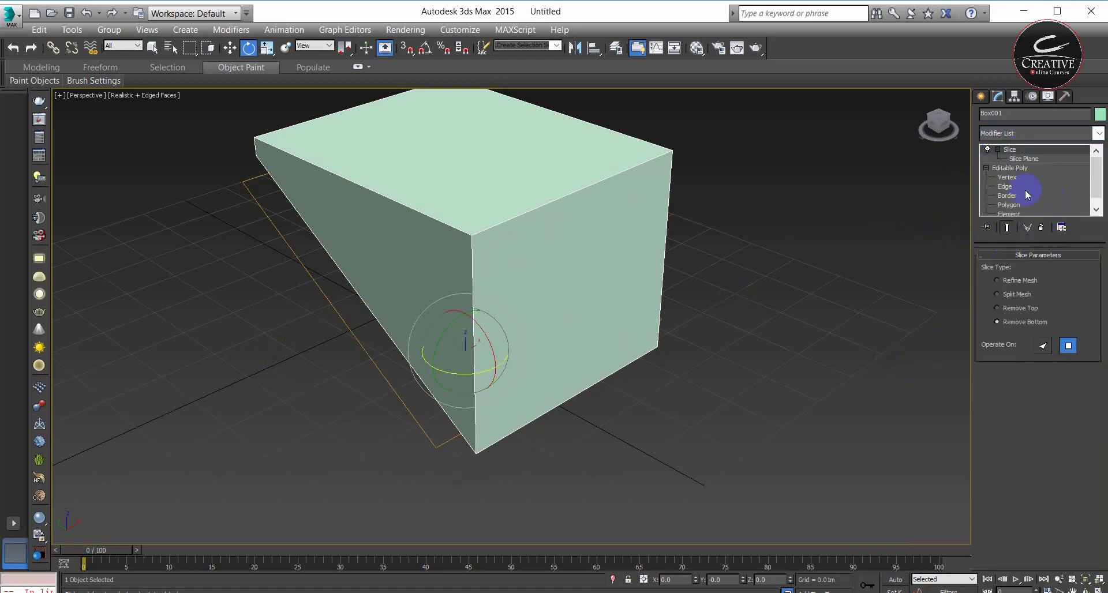
pyautogui.click(1042, 227)
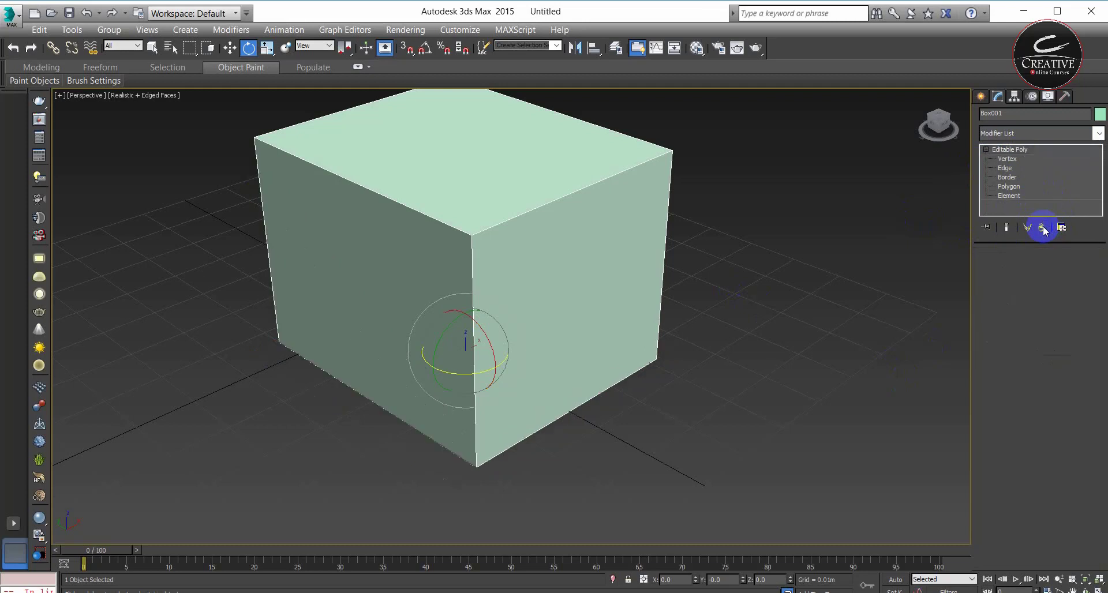
# At Edge level, enable Slice Plane, tilt it and slice the box
pyautogui.click(1042, 168)
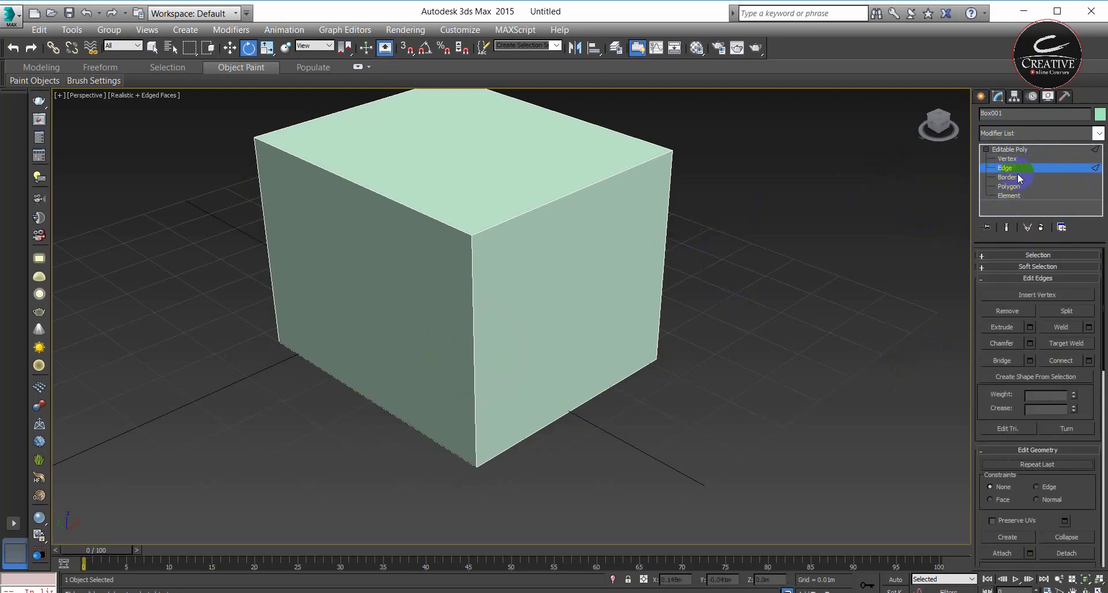
pyautogui.click(1004, 279)
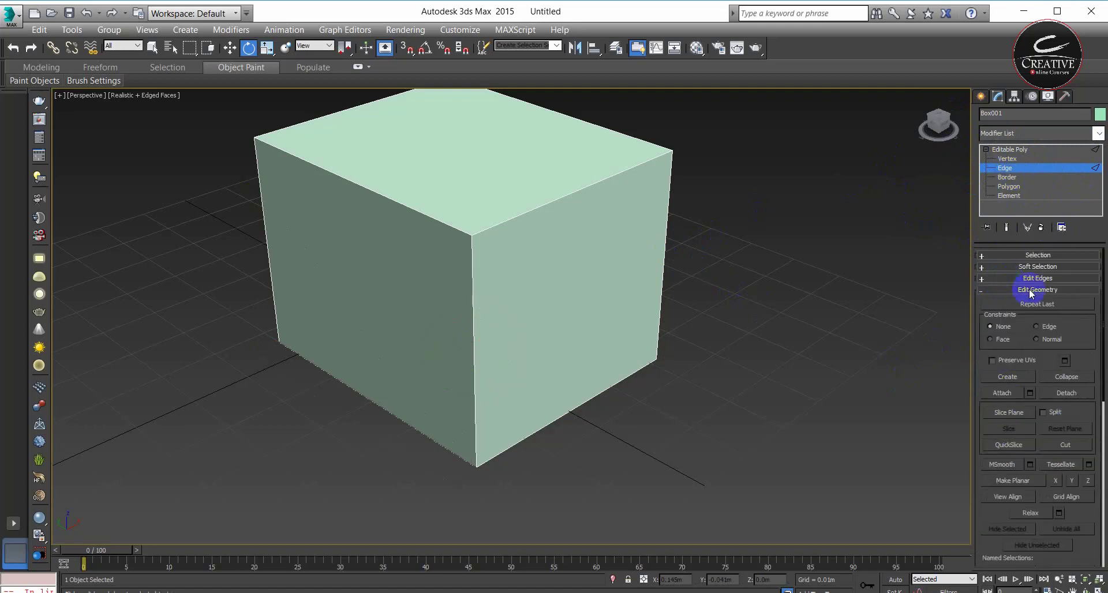
pyautogui.click(1014, 412)
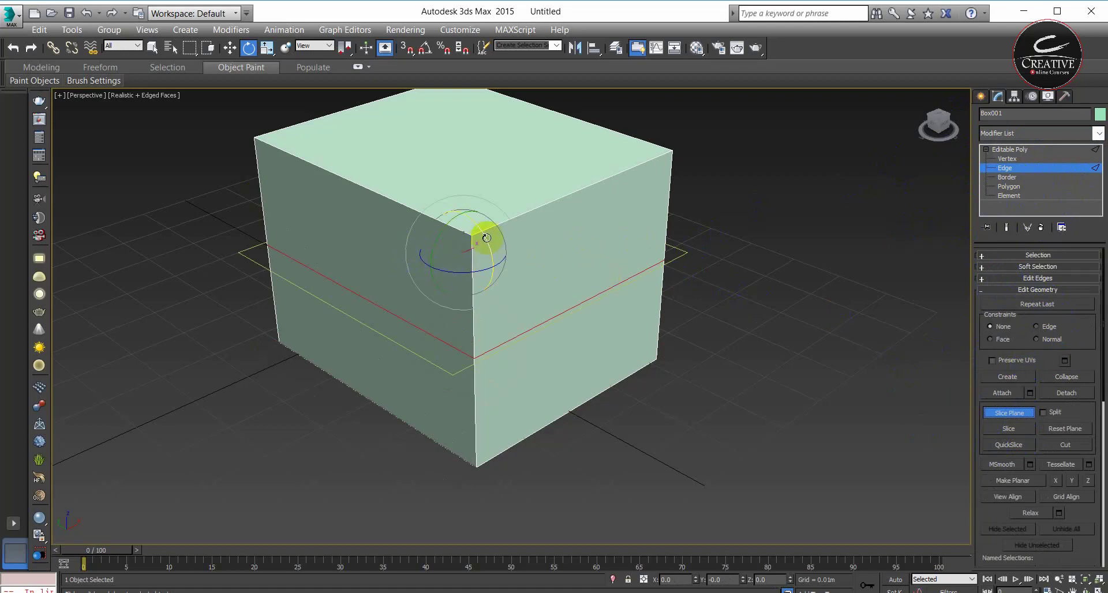
pyautogui.moveTo(487, 238)
pyautogui.mouseDown()
pyautogui.moveTo(518, 343)
pyautogui.moveTo(487, 330)
pyautogui.moveTo(518, 506)
pyautogui.mouseUp()
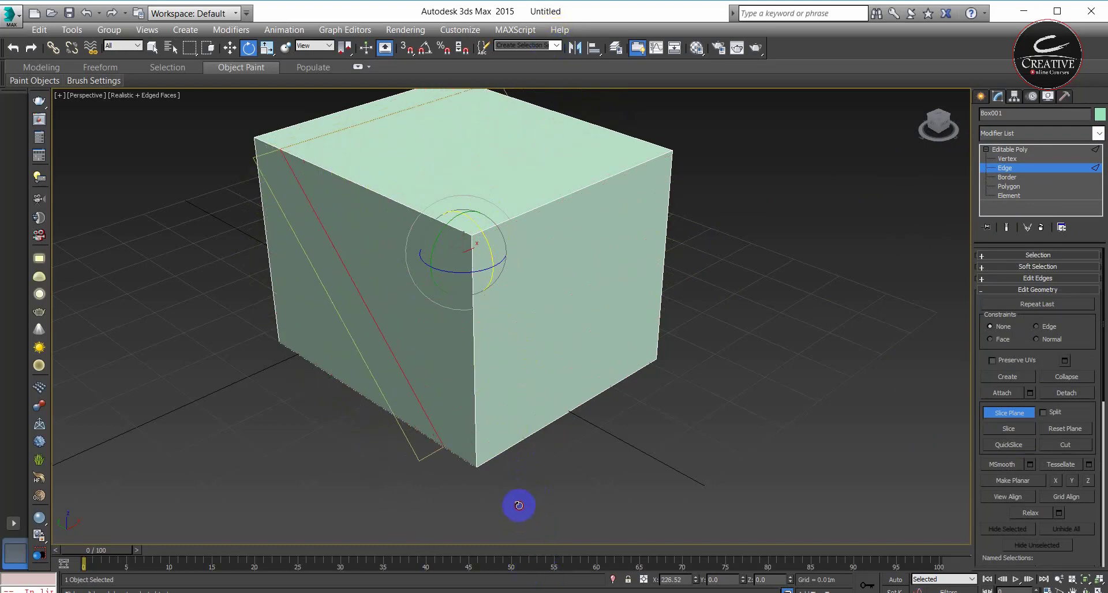
pyautogui.click(1010, 430)
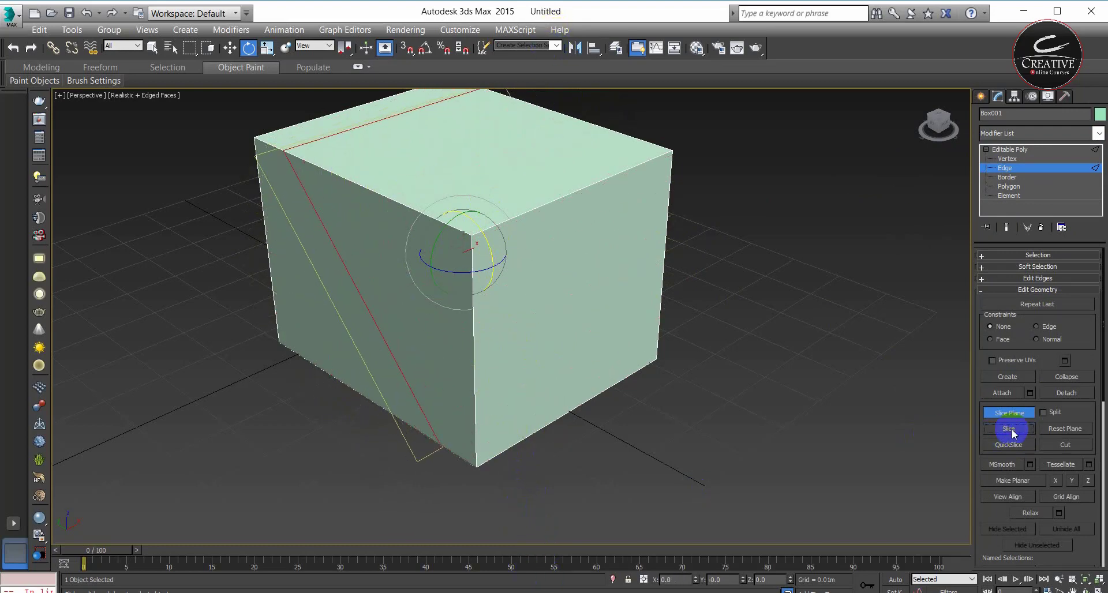
# Move the slice plane up and to the right and slice again
pyautogui.press('w')
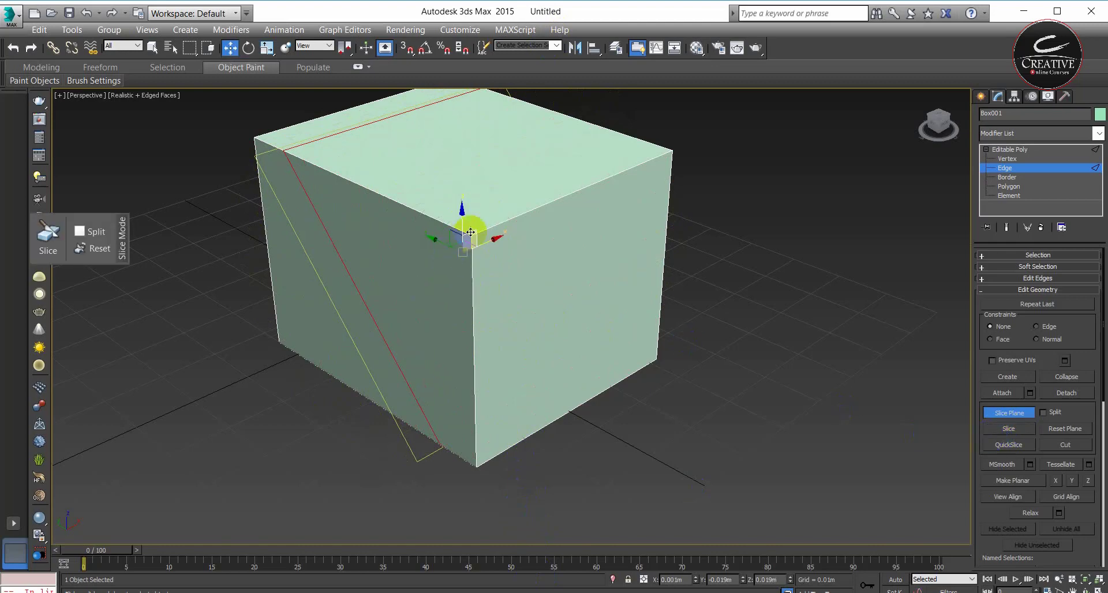
pyautogui.moveTo(470, 232); pyautogui.dragTo(639, 108)
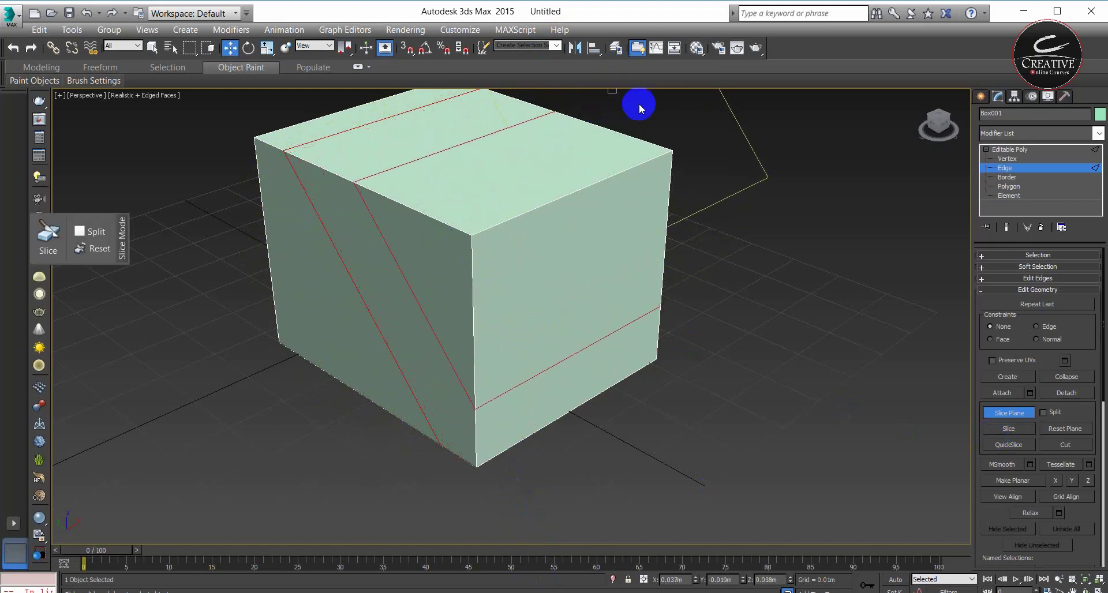
pyautogui.click(1017, 428)
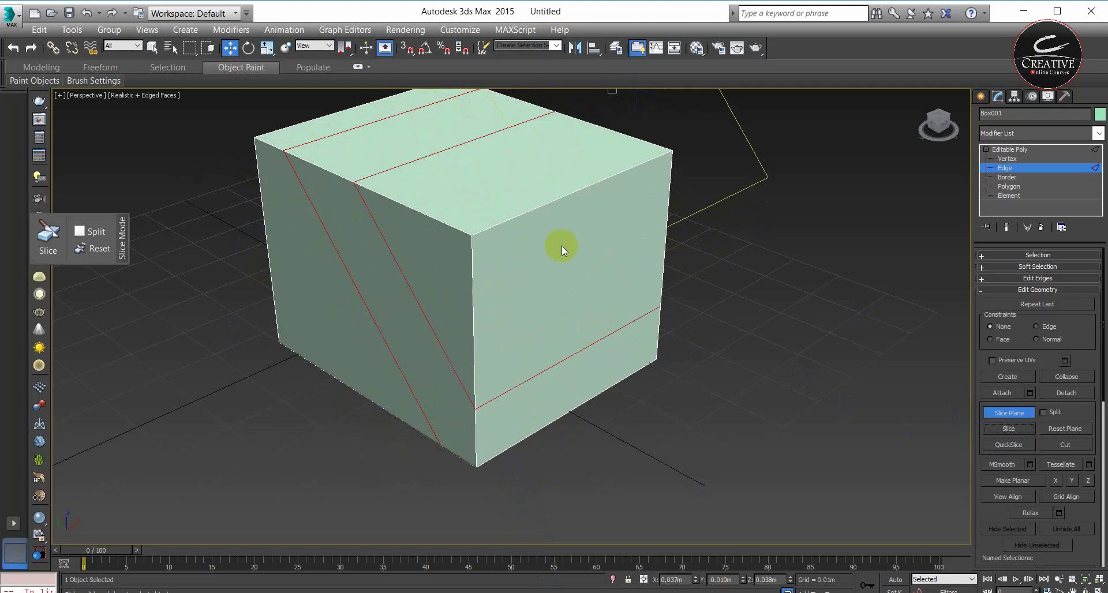
pyautogui.moveTo(562, 246); pyautogui.dragTo(512, 314, button='middle')
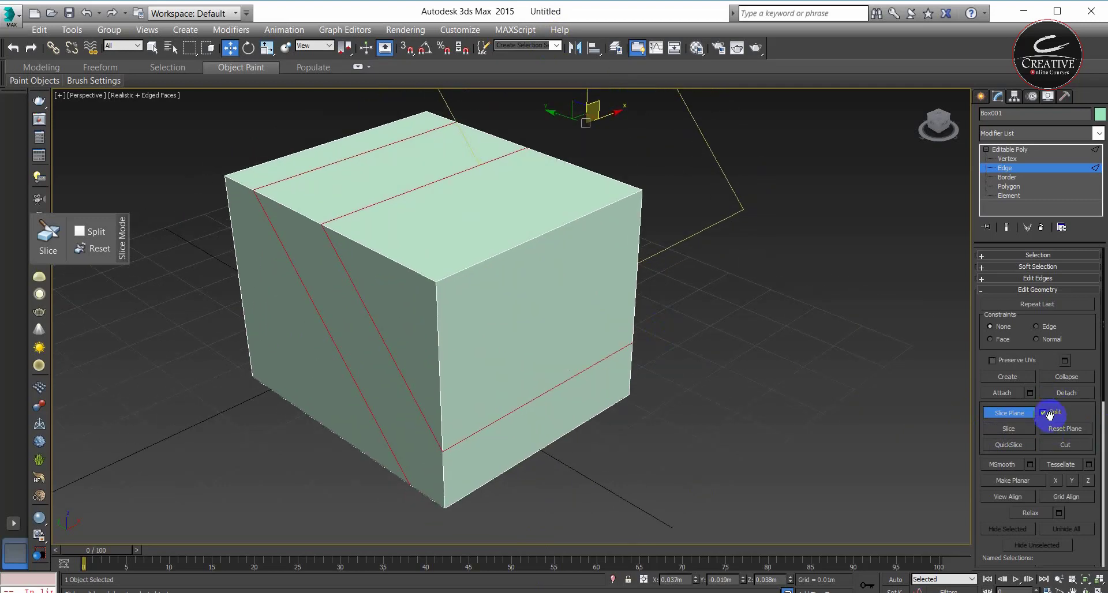
# Turn on Split, then select the upper element and pull it away from the lower piece
pyautogui.click(1019, 432)
pyautogui.click(1011, 196)
pyautogui.click(498, 265)
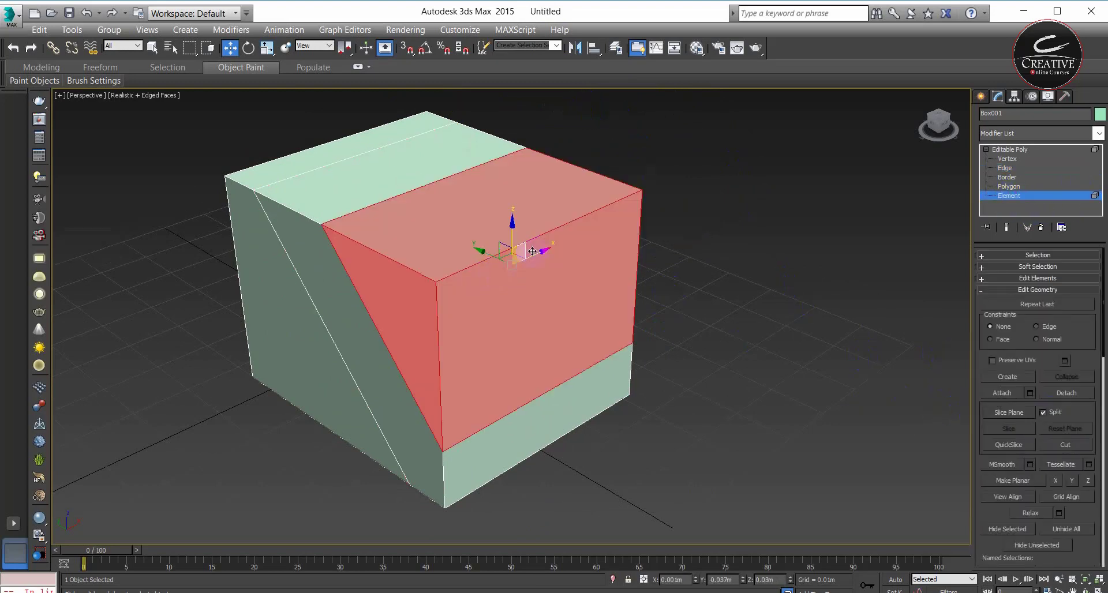
pyautogui.moveTo(491, 258); pyautogui.dragTo(503, 323)
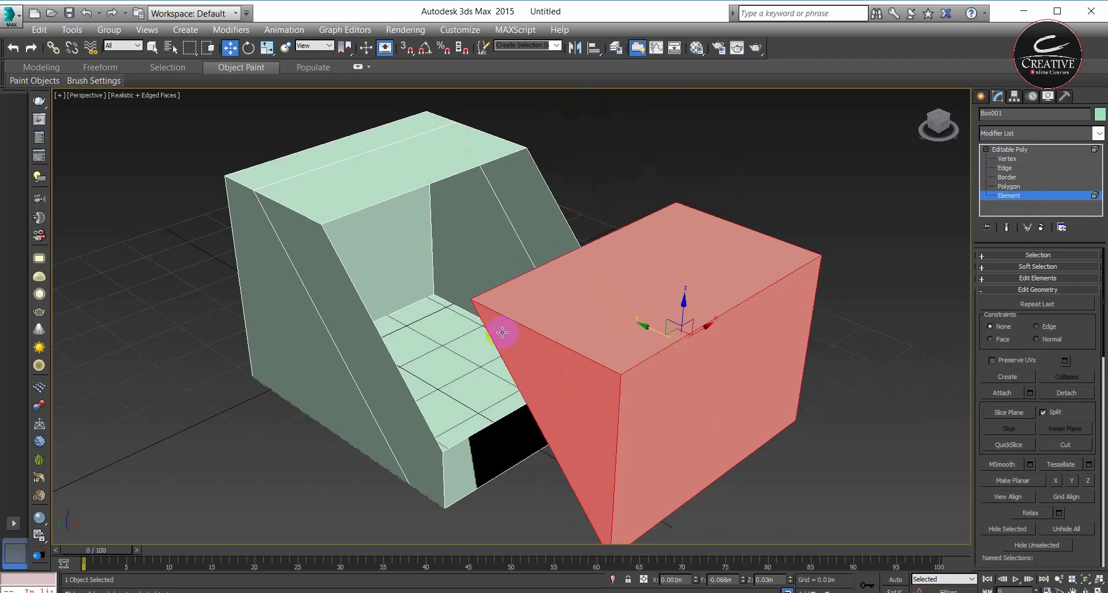
pyautogui.click(366, 327)
pyautogui.moveTo(381, 378)
pyautogui.keyDown('alt'); pyautogui.mouseDown(button='middle')
pyautogui.moveTo(458, 363)
pyautogui.moveTo(493, 332)
pyautogui.mouseUp(button='middle'); pyautogui.keyUp('alt')
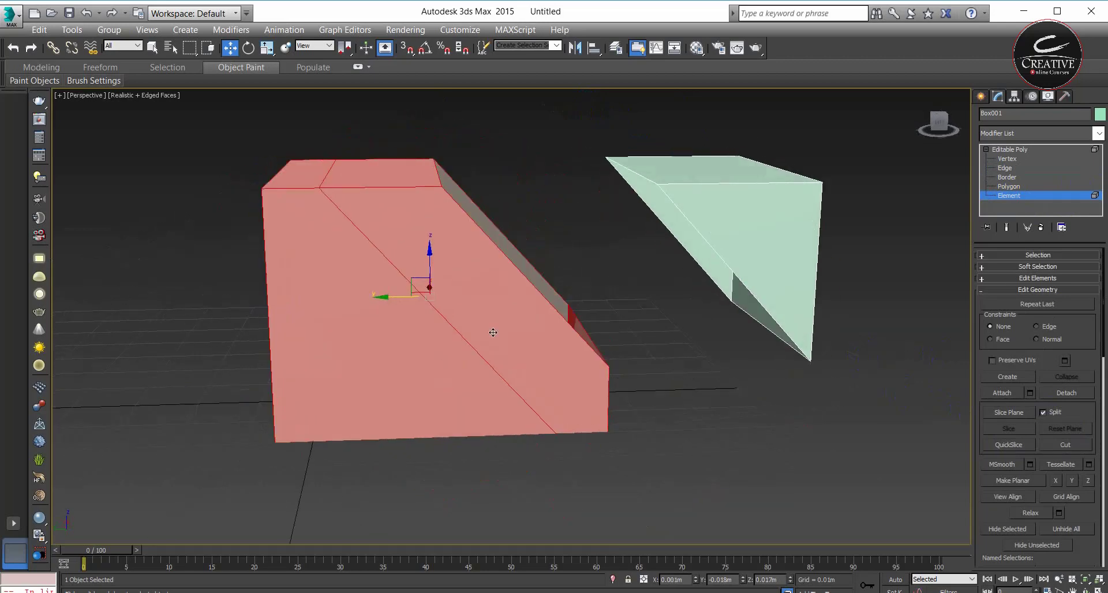
pyautogui.moveTo(386, 299); pyautogui.dragTo(411, 297)
pyautogui.click(667, 580)
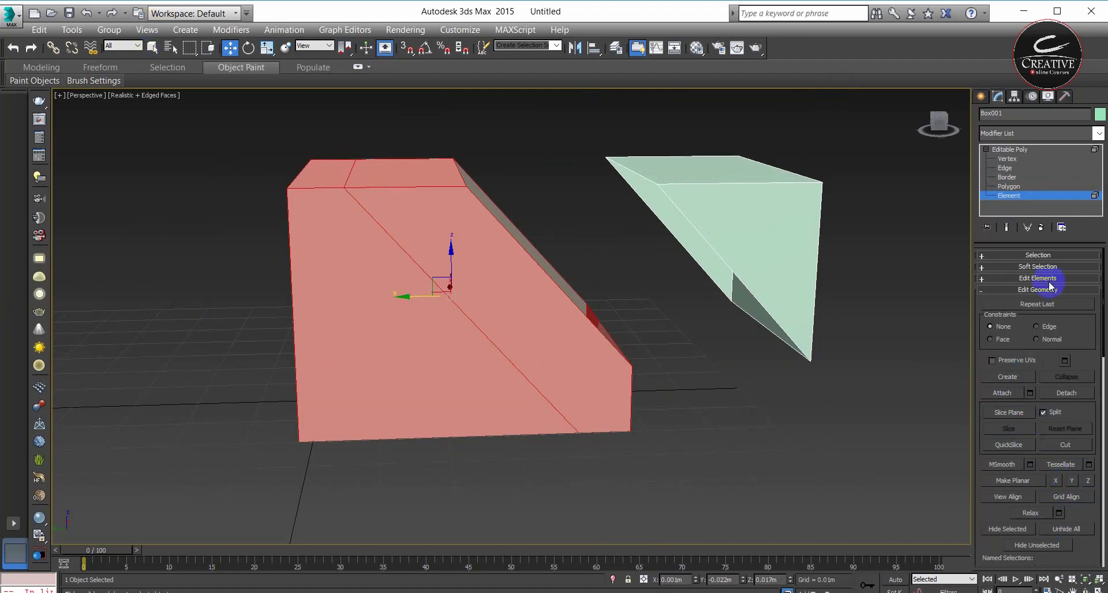
# QuickSlice a diagonal cut from upper right to lower left across both pieces
pyautogui.click(1005, 168)
pyautogui.click(1008, 445)
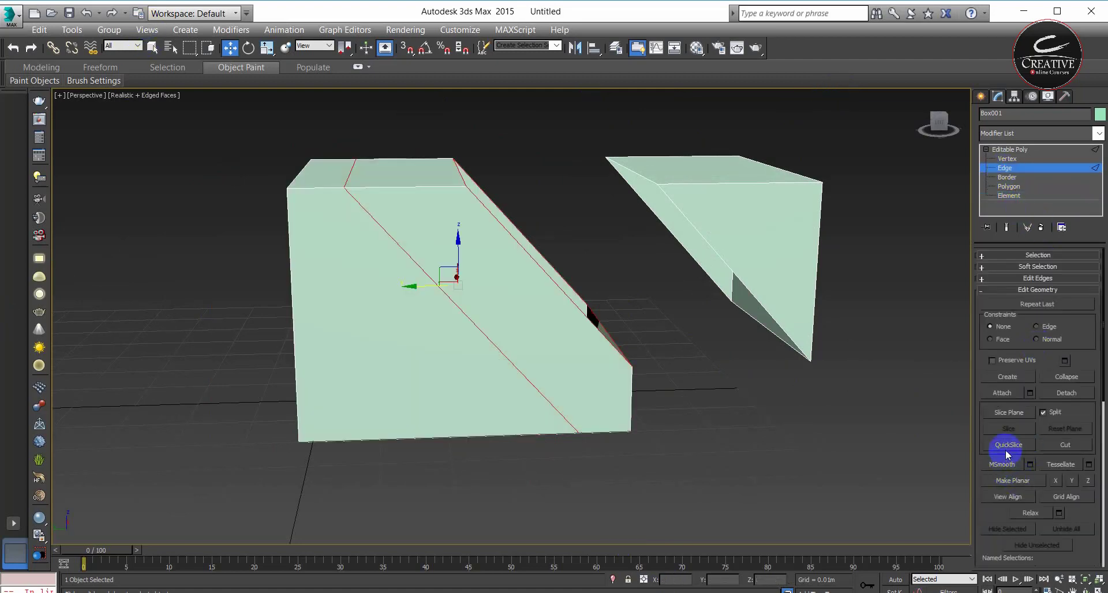
pyautogui.click(629, 107)
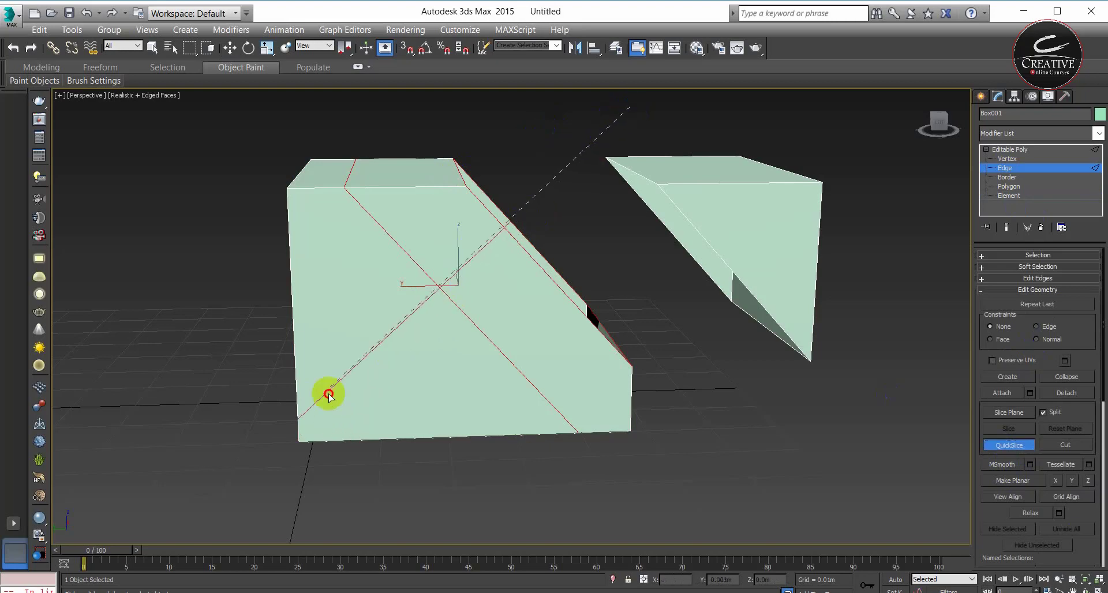
pyautogui.click(211, 466)
pyautogui.moveTo(243, 413)
pyautogui.keyDown('alt'); pyautogui.mouseDown(button='middle')
pyautogui.moveTo(386, 411)
pyautogui.moveTo(265, 388)
pyautogui.moveTo(244, 395)
pyautogui.moveTo(265, 413)
pyautogui.mouseUp(button='middle'); pyautogui.keyUp('alt')
# In wireframe view, QuickSlice a second diagonal cut, then return to shaded view
pyautogui.press('F3')
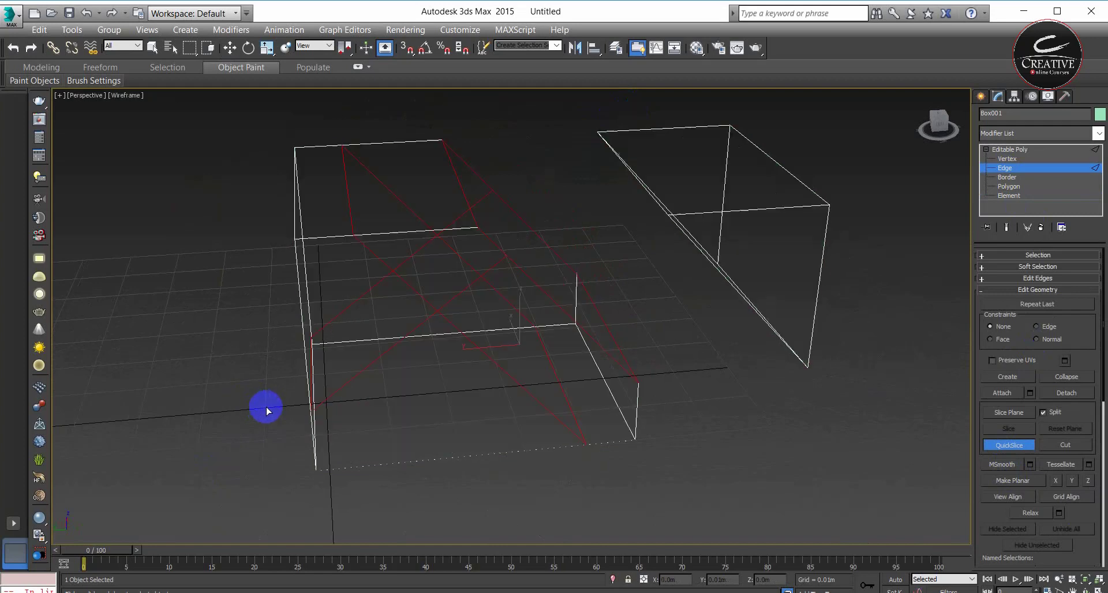
pyautogui.keyDown('alt'); pyautogui.moveTo(513, 249); pyautogui.dragTo(566, 324, button='middle'); pyautogui.keyUp('alt')
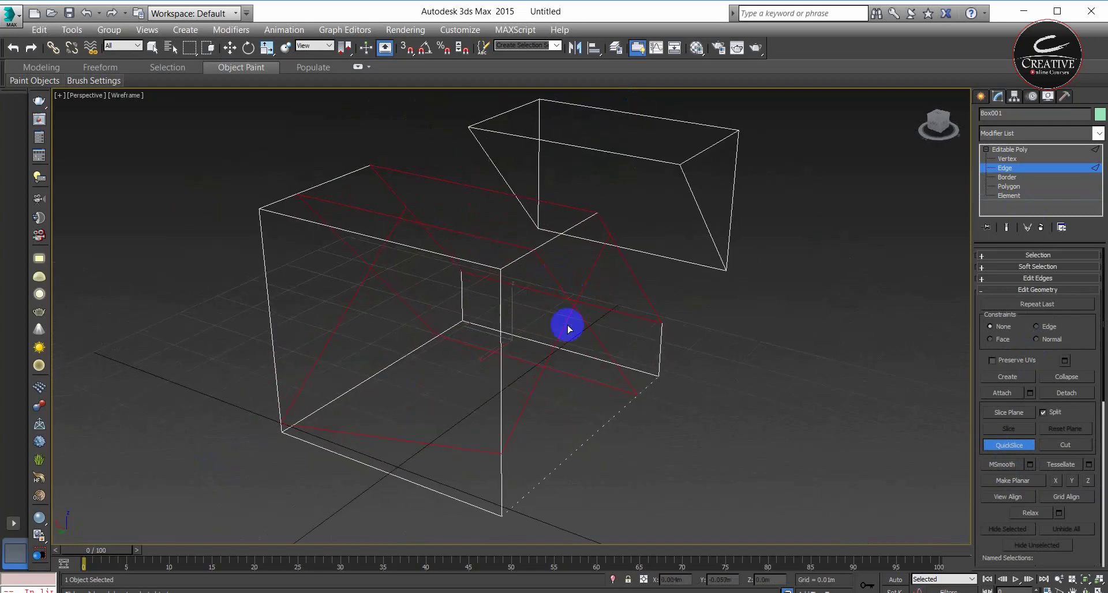
pyautogui.moveTo(321, 398)
pyautogui.keyDown('alt'); pyautogui.mouseDown(button='middle')
pyautogui.moveTo(451, 385)
pyautogui.moveTo(433, 387)
pyautogui.mouseUp(button='middle'); pyautogui.keyUp('alt')
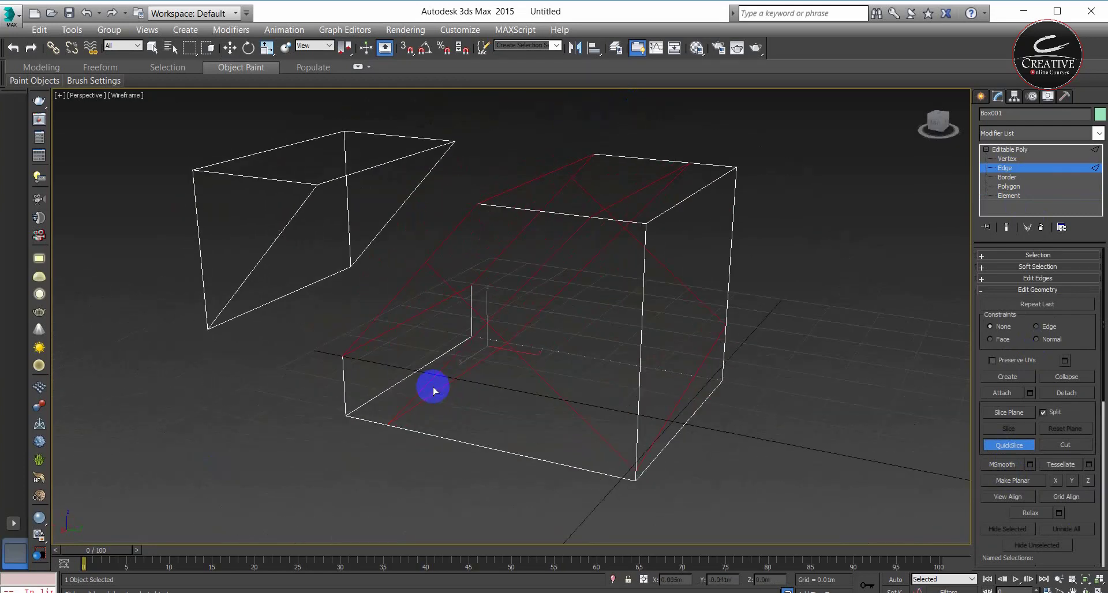
pyautogui.click(338, 97)
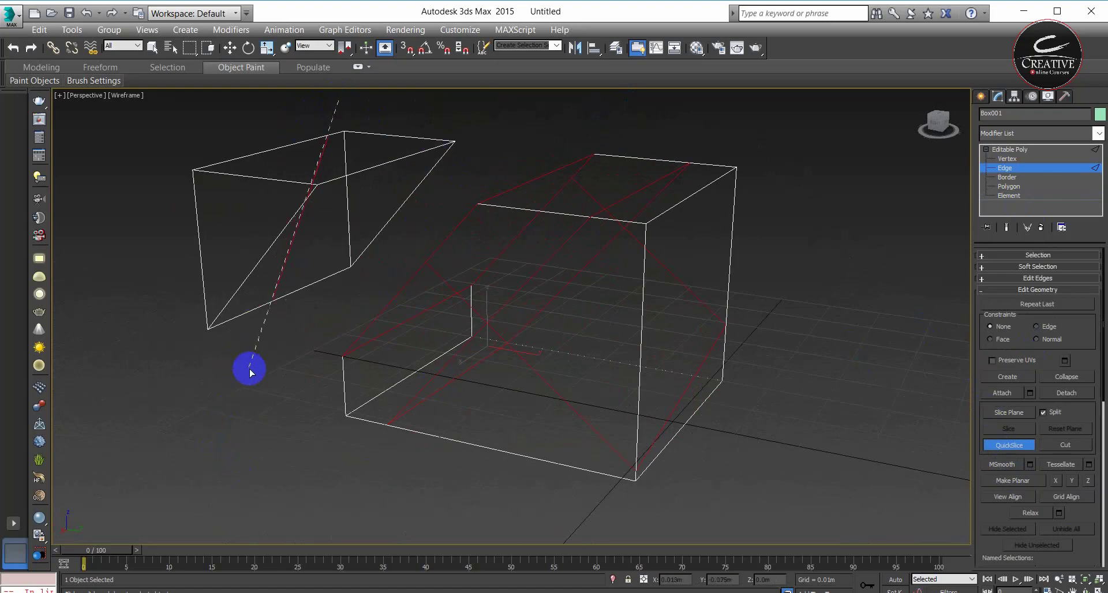
pyautogui.click(251, 373)
pyautogui.moveTo(203, 391)
pyautogui.keyDown('alt'); pyautogui.mouseDown(button='middle')
pyautogui.moveTo(277, 390)
pyautogui.moveTo(288, 415)
pyautogui.moveTo(258, 423)
pyautogui.moveTo(265, 398)
pyautogui.moveTo(304, 403)
pyautogui.mouseUp(button='middle'); pyautogui.keyUp('alt')
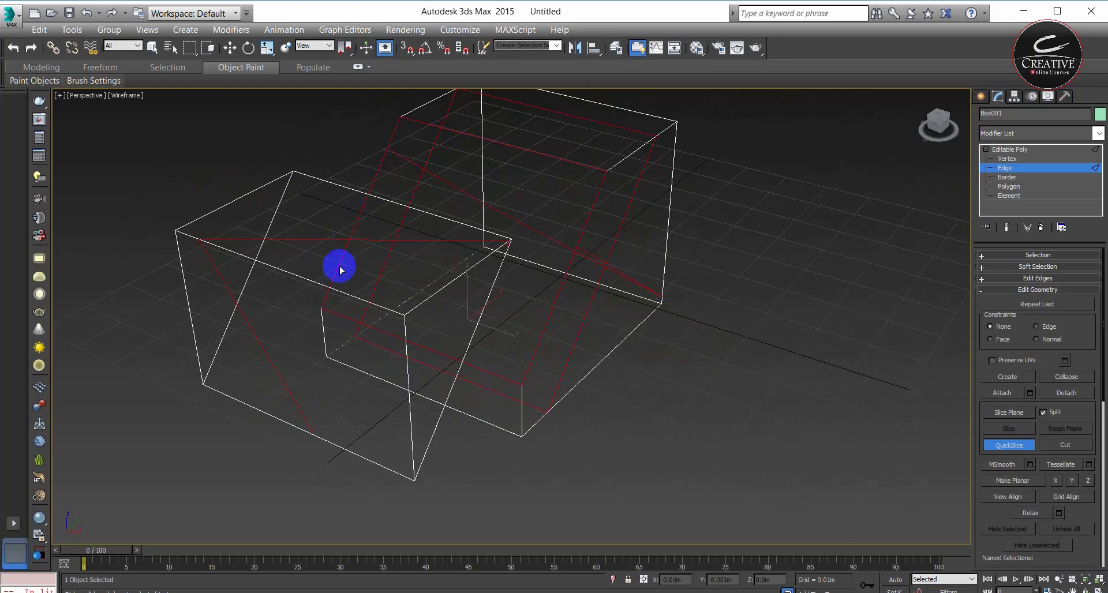
pyautogui.press('F3')
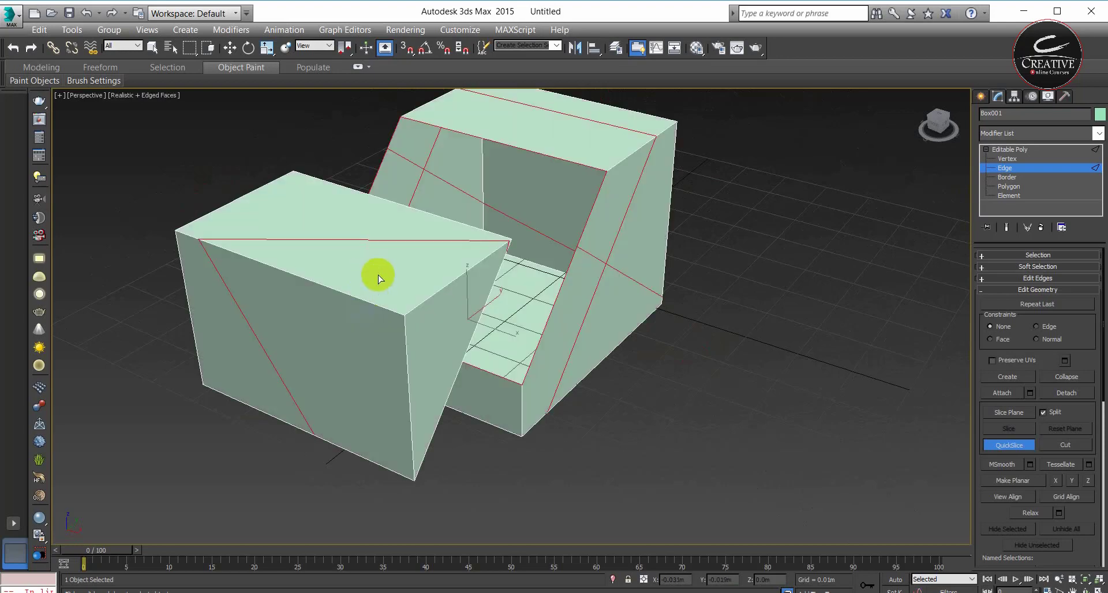
pyautogui.moveTo(361, 285)
pyautogui.keyDown('alt'); pyautogui.mouseDown(button='middle')
pyautogui.moveTo(531, 312)
pyautogui.moveTo(397, 351)
pyautogui.moveTo(372, 317)
pyautogui.moveTo(286, 293)
pyautogui.mouseUp(button='middle'); pyautogui.keyUp('alt')
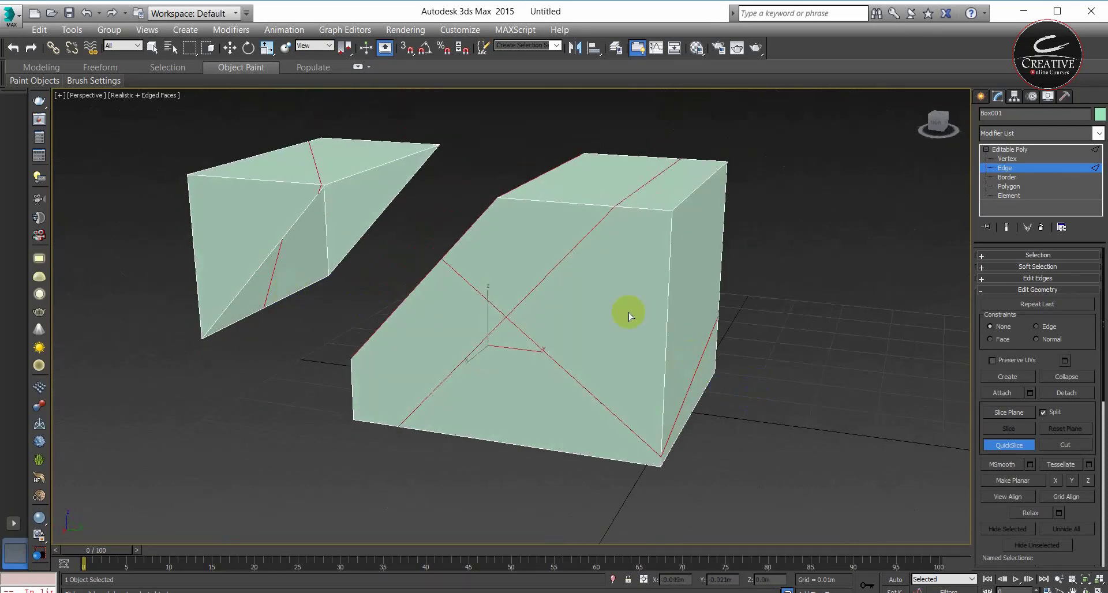
# Exit QuickSlice at Element level and select the left part of the wedge
pyautogui.press('5')
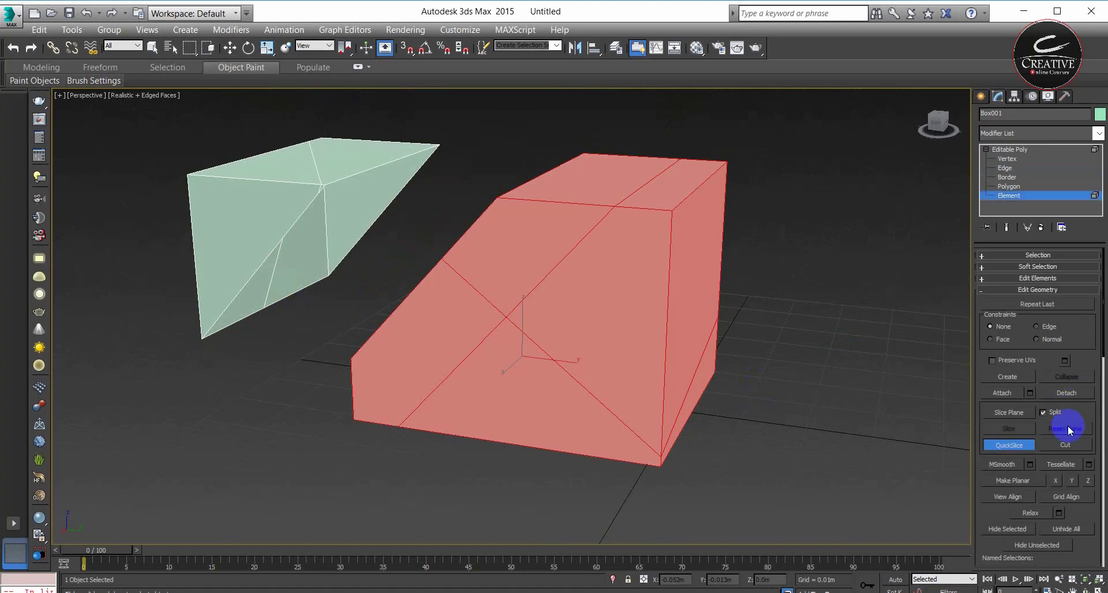
pyautogui.click(382, 205)
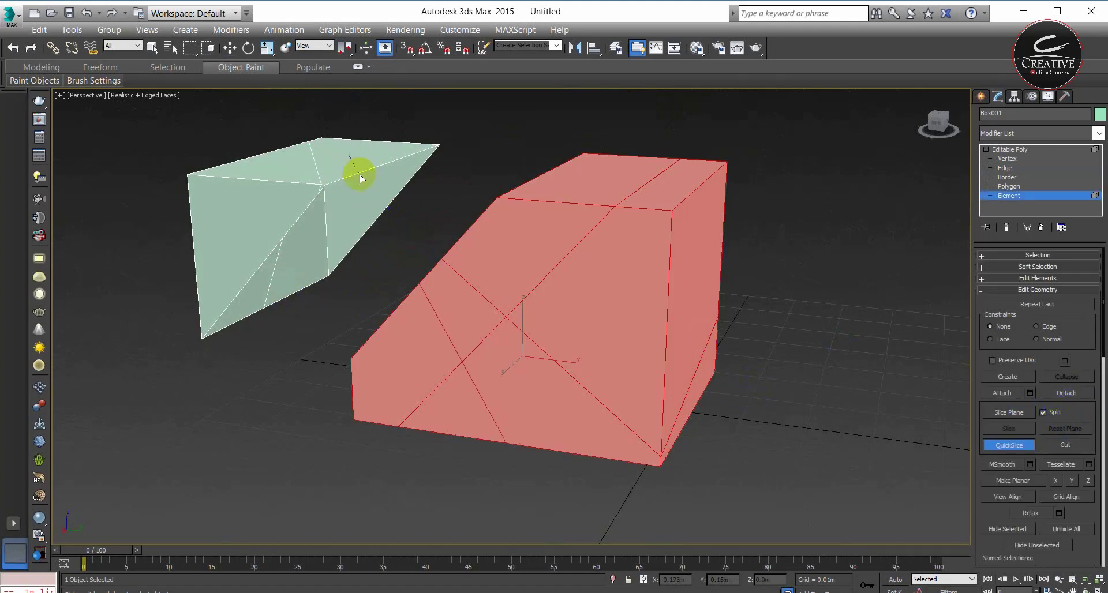
pyautogui.rightClick(392, 218)
pyautogui.click(335, 166)
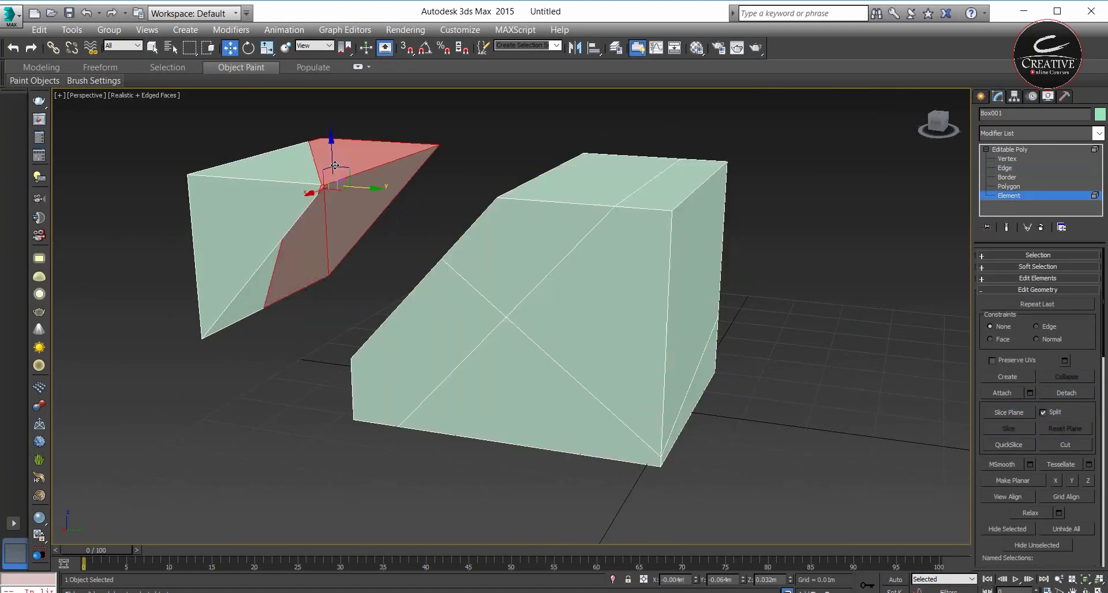
pyautogui.click(284, 225)
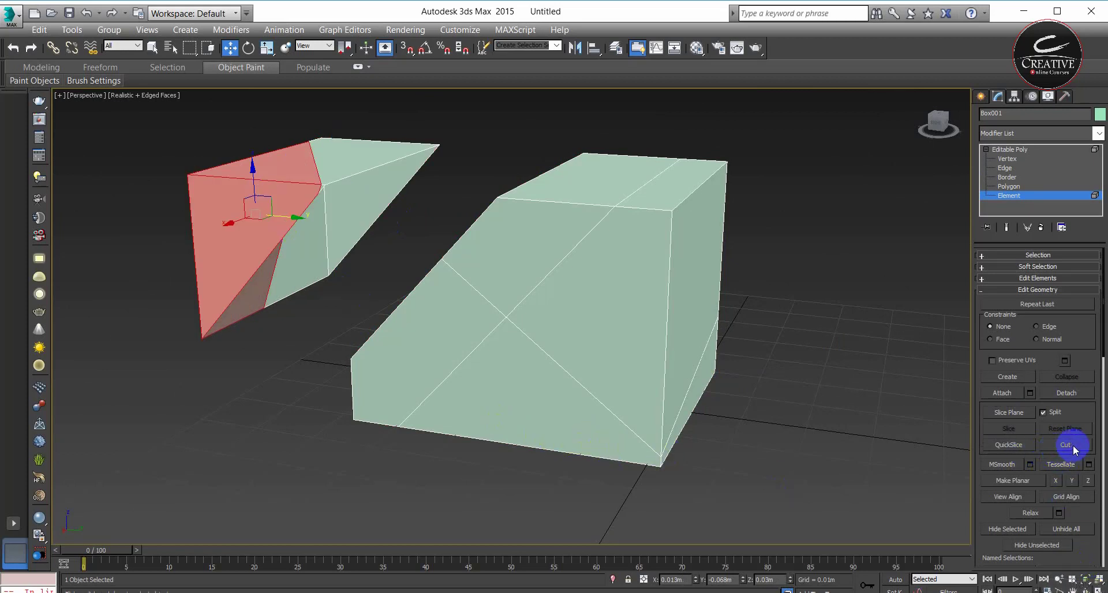
# Hand-cut new edges outlining a small polygon on the large piece's slanted face
pyautogui.click(1067, 445)
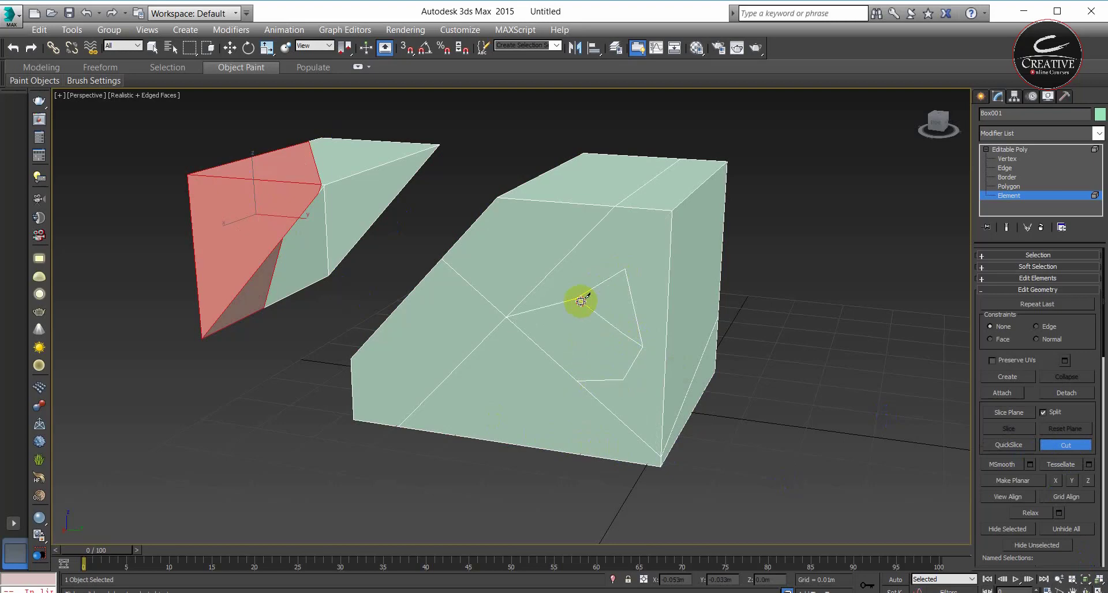
pyautogui.moveTo(692, 436)
pyautogui.keyDown('alt'); pyautogui.mouseDown(button='middle')
pyautogui.moveTo(630, 427)
pyautogui.moveTo(692, 415)
pyautogui.moveTo(544, 421)
pyautogui.moveTo(614, 413)
pyautogui.moveTo(660, 428)
pyautogui.mouseUp(button='middle'); pyautogui.keyUp('alt')
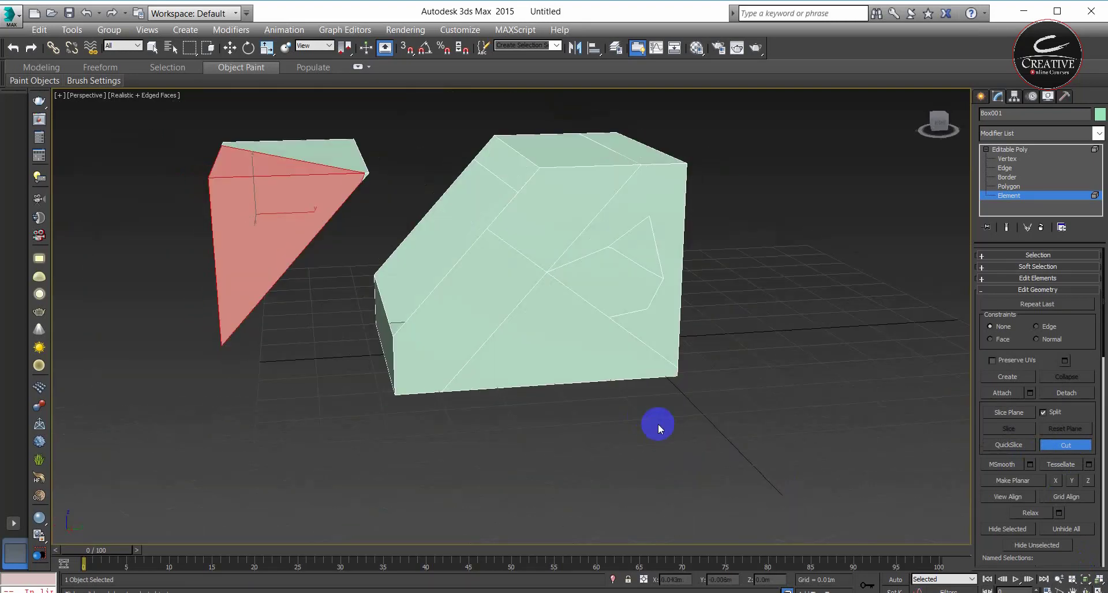
pyautogui.rightClick(527, 314)
# Return to object level and add a Smooth modifier to the box
pyautogui.press('w')
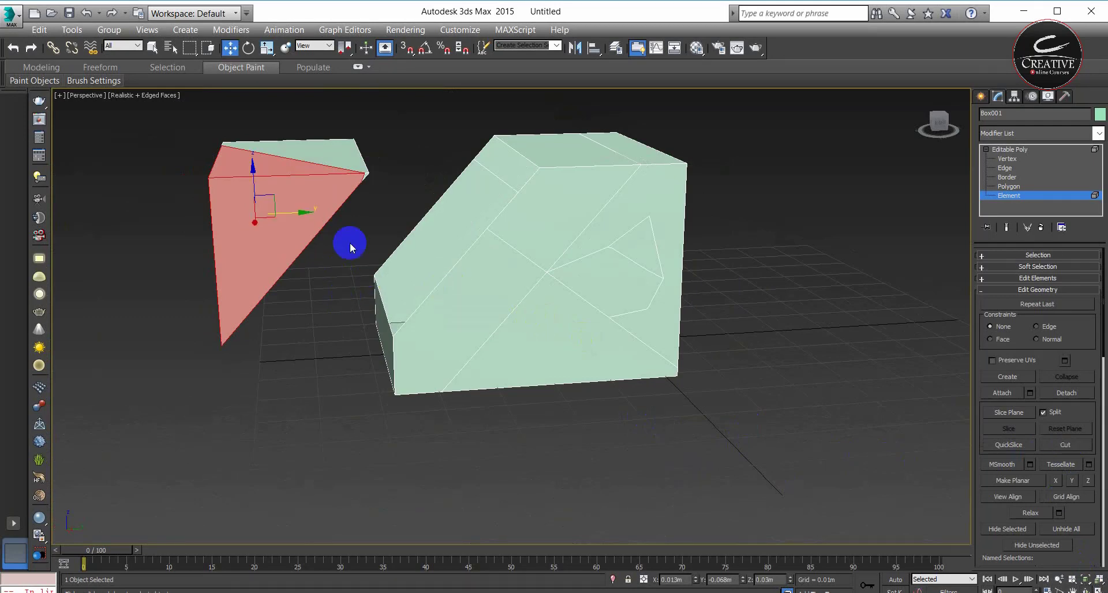
pyautogui.moveTo(334, 129); pyautogui.dragTo(196, 344)
pyautogui.click(1015, 150)
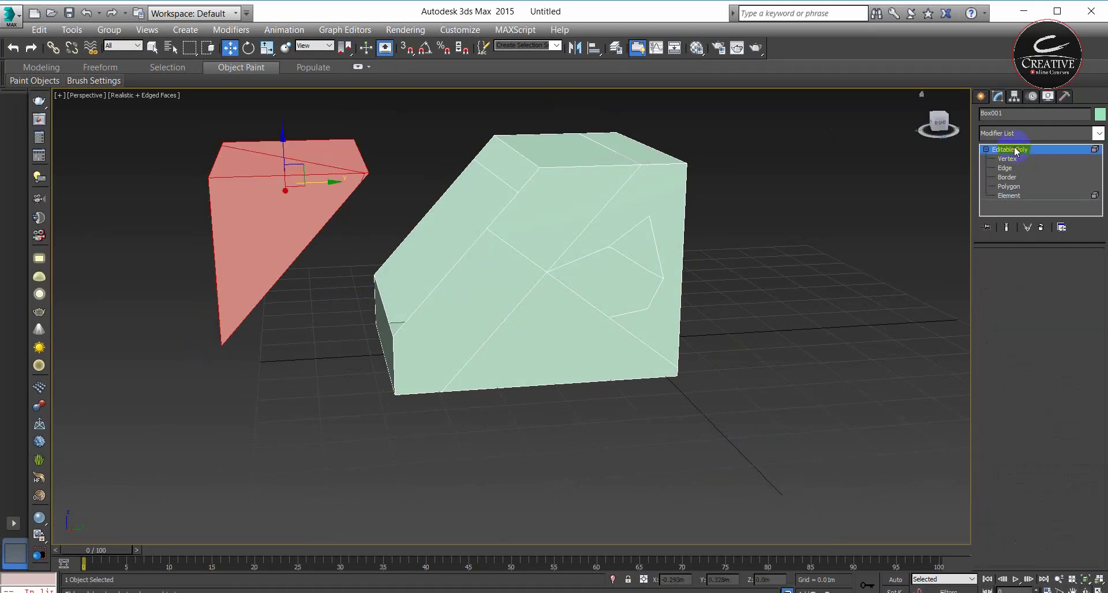
pyautogui.click(1028, 138)
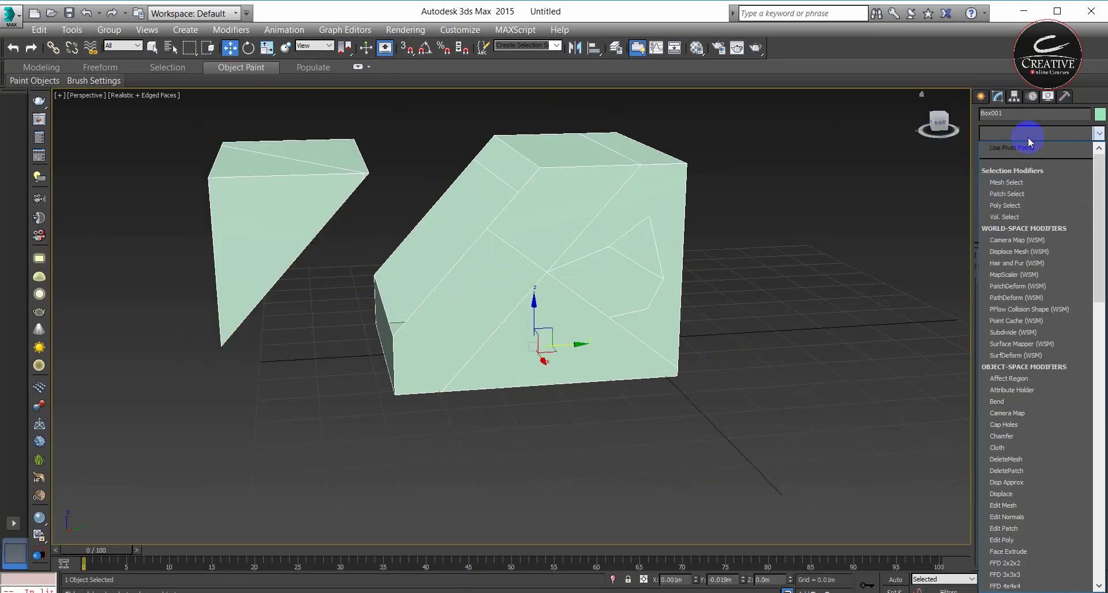
pyautogui.write('Turbosmooth')
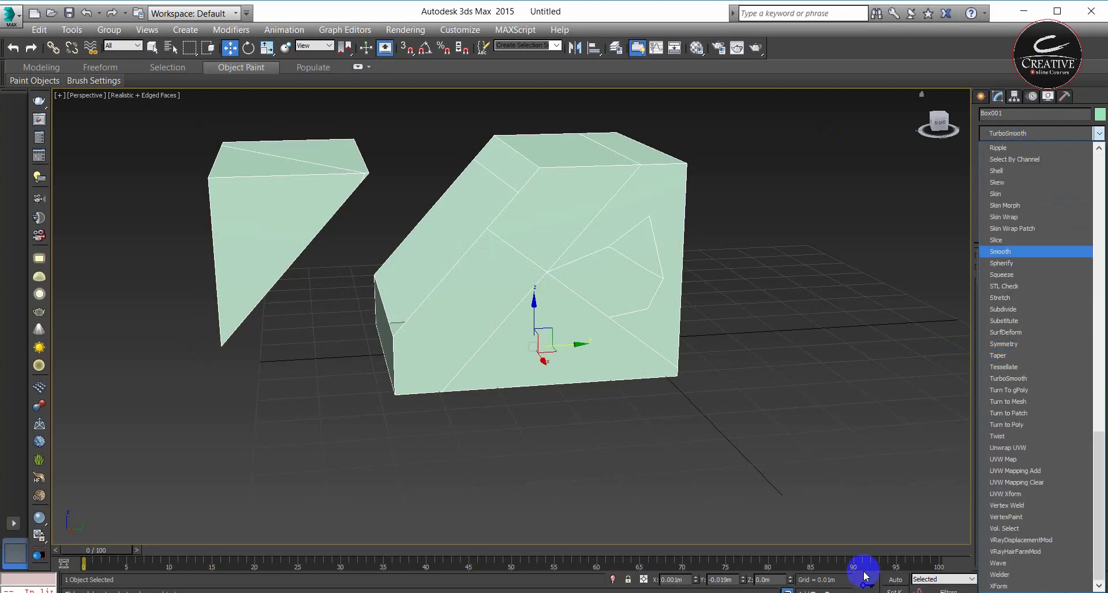
pyautogui.press('Return')
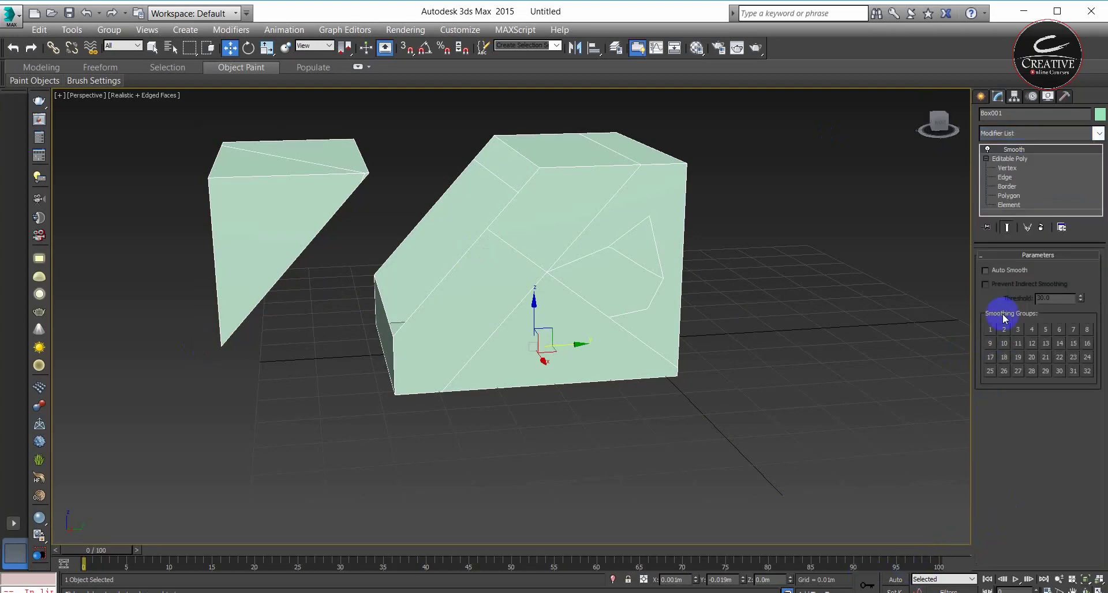
# Add TurboSmooth, remove it from the stack, and go back to Element selection
pyautogui.click(1009, 133)
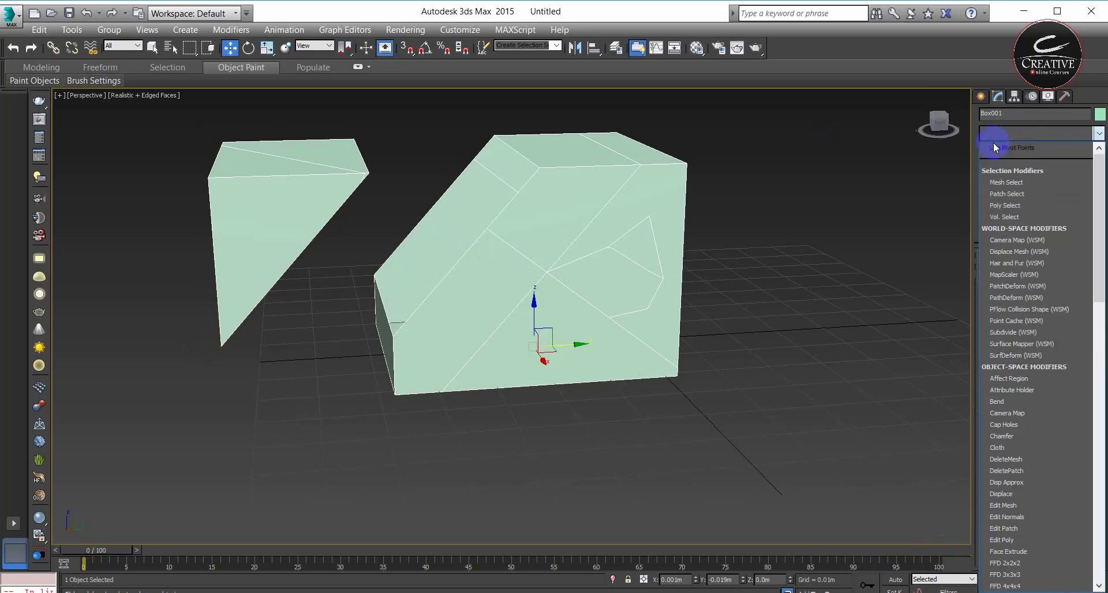
pyautogui.write('tu')
pyautogui.press('Return')
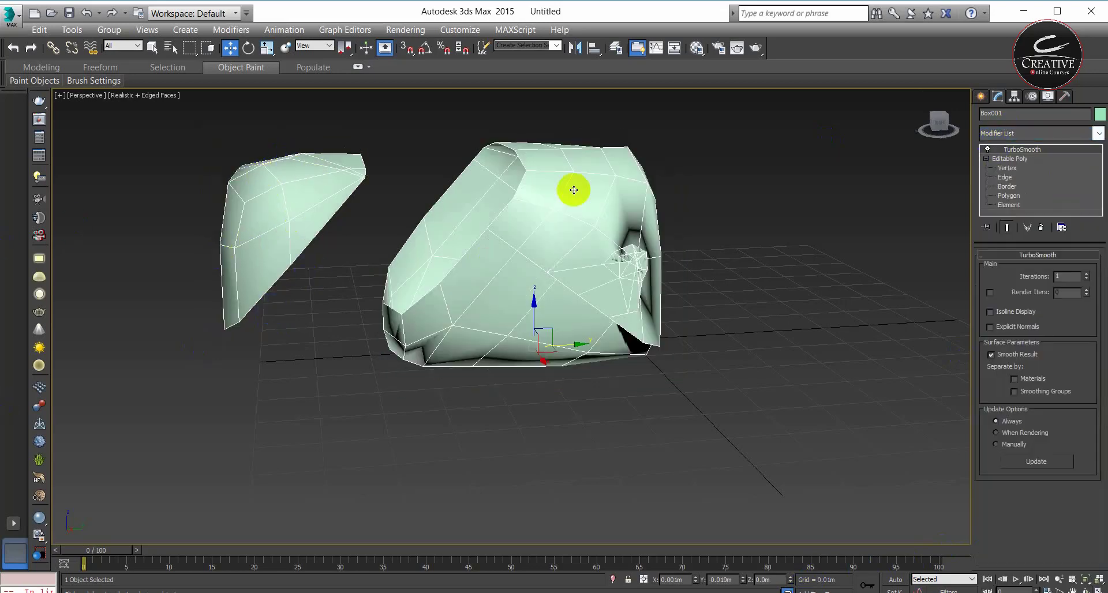
pyautogui.click(1041, 227)
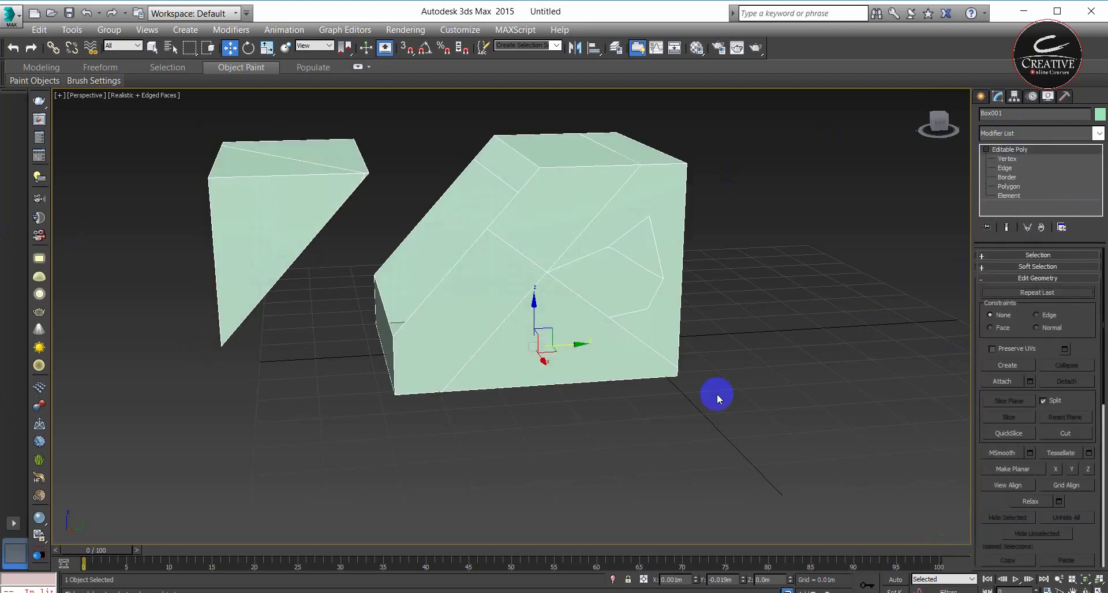
pyautogui.press('5')
pyautogui.click(291, 192)
# Select the left wedge element, preview MeshSmooth with two Apply and Continue passes, then cancel
pyautogui.keyDown('ctrl'); pyautogui.click(318, 157); pyautogui.keyUp('ctrl')
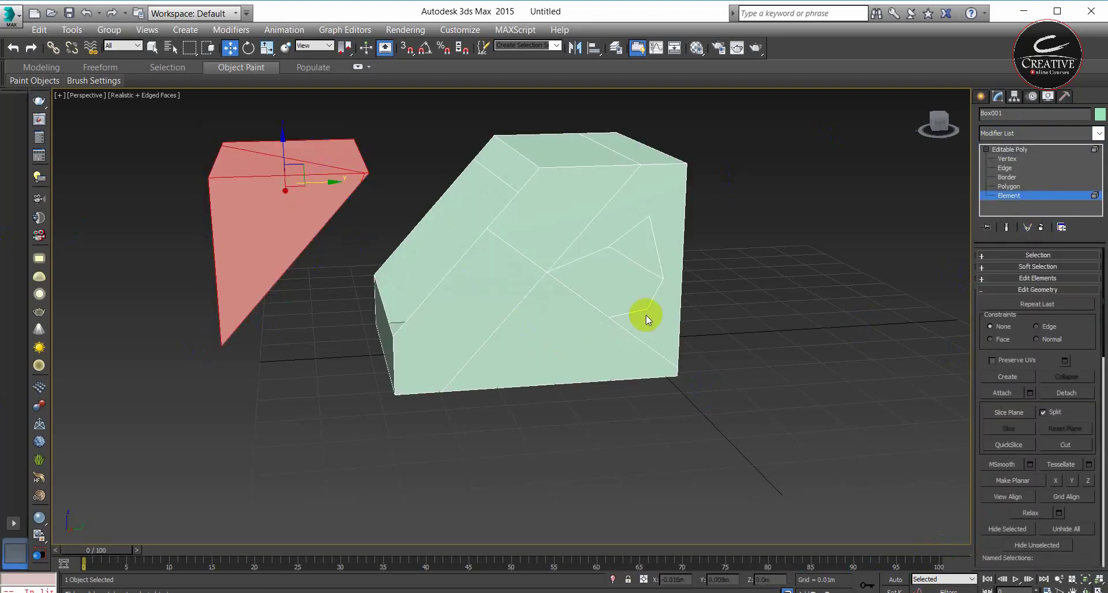
pyautogui.click(1029, 465)
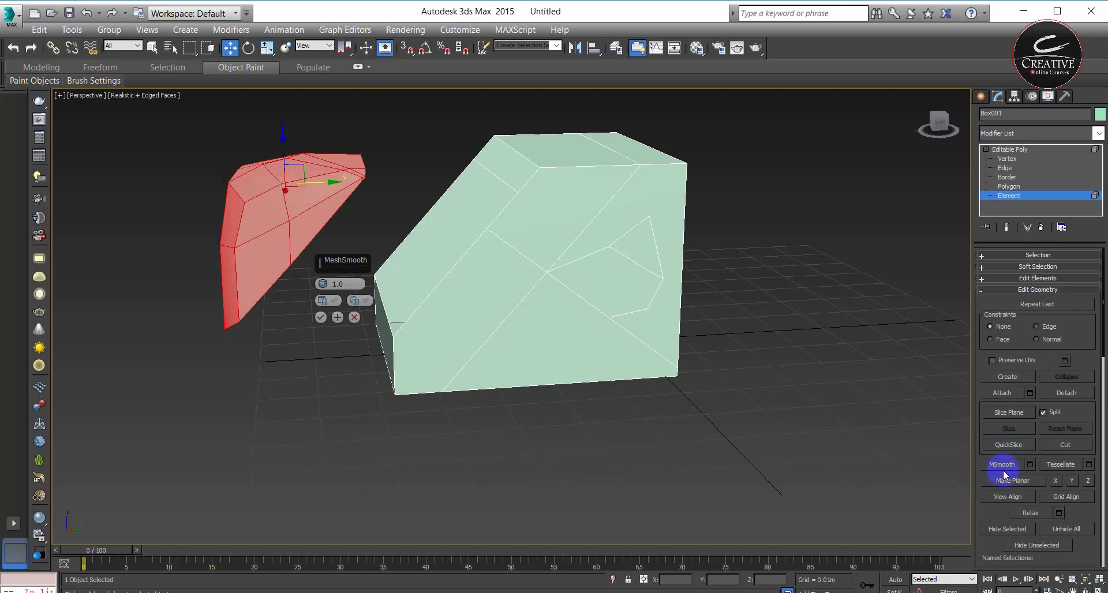
pyautogui.moveTo(354, 266)
pyautogui.mouseDown()
pyautogui.moveTo(176, 259)
pyautogui.moveTo(141, 213)
pyautogui.mouseUp()
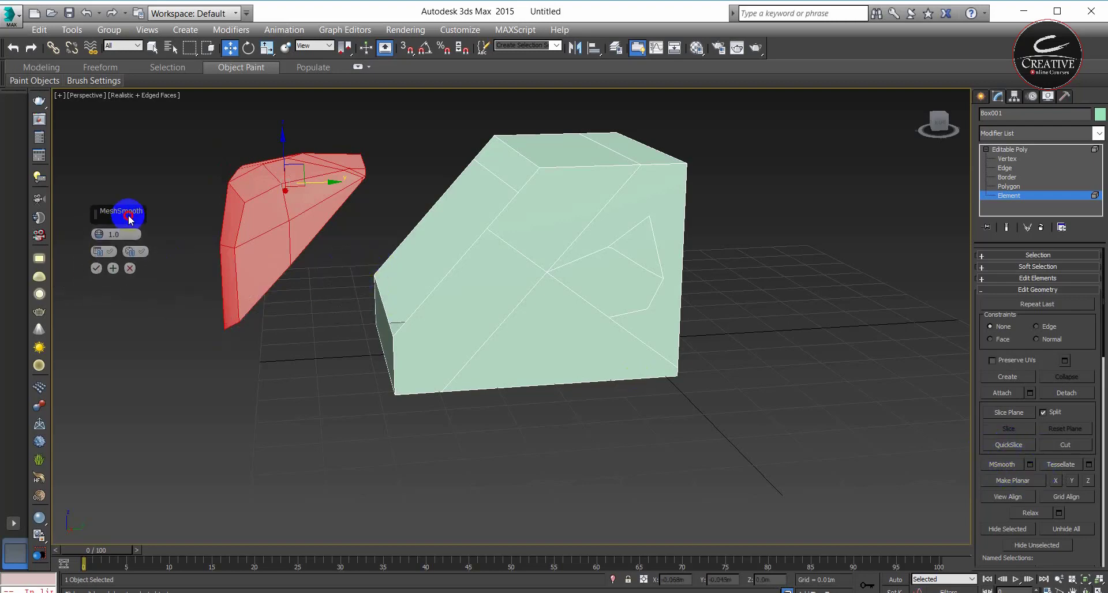
pyautogui.click(126, 263)
pyautogui.click(127, 263)
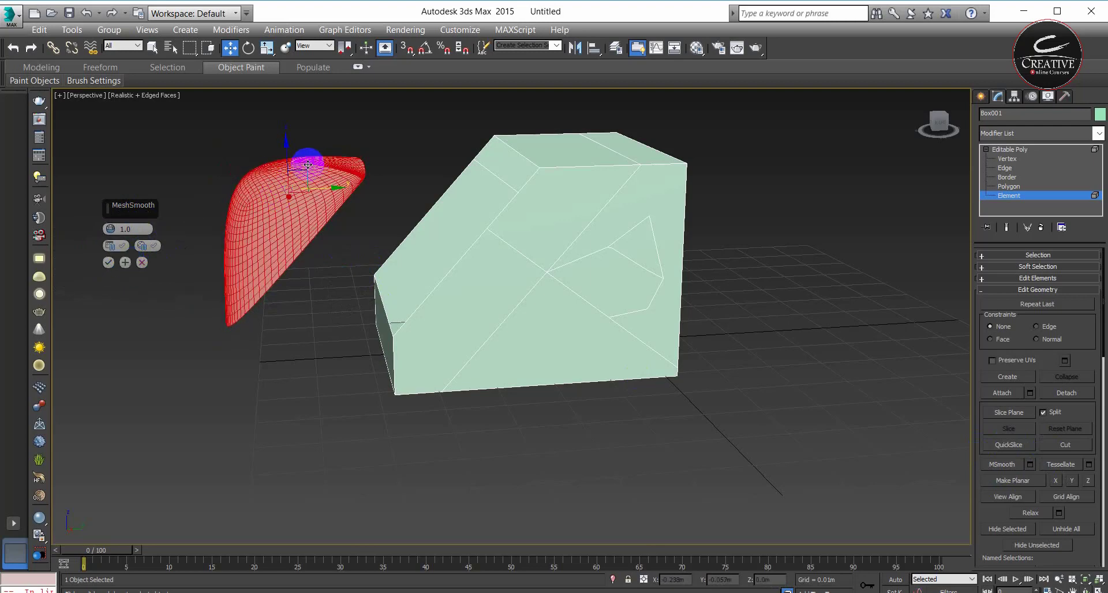
pyautogui.click(147, 264)
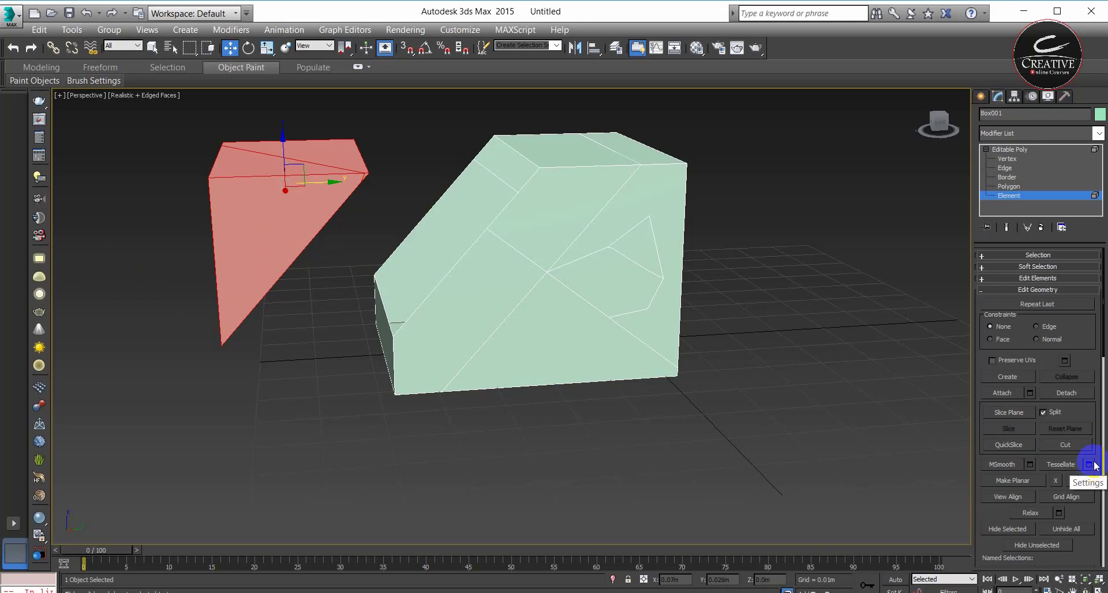
# Apply four Relax passes to the wedge, then cancel and undo them
pyautogui.click(1065, 514)
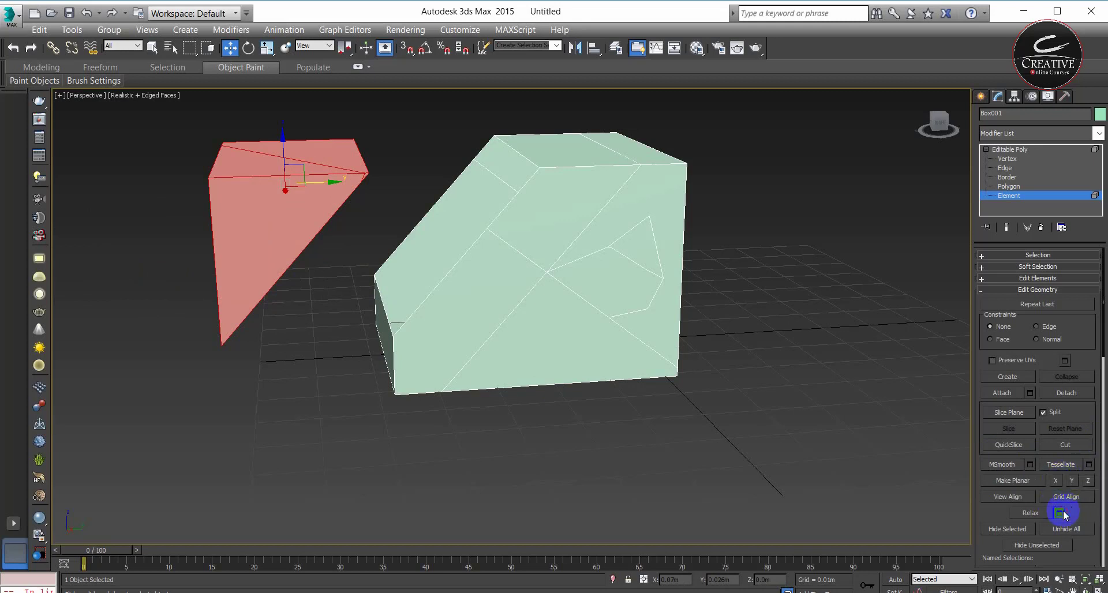
pyautogui.click(126, 279)
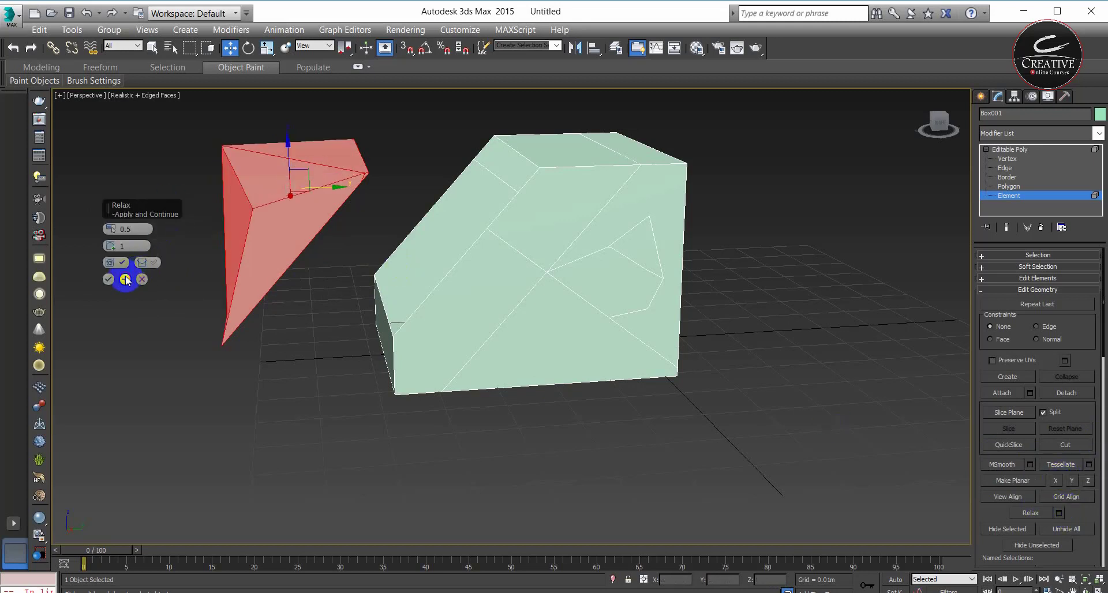
pyautogui.click(126, 279)
pyautogui.click(126, 279)
pyautogui.click(127, 280)
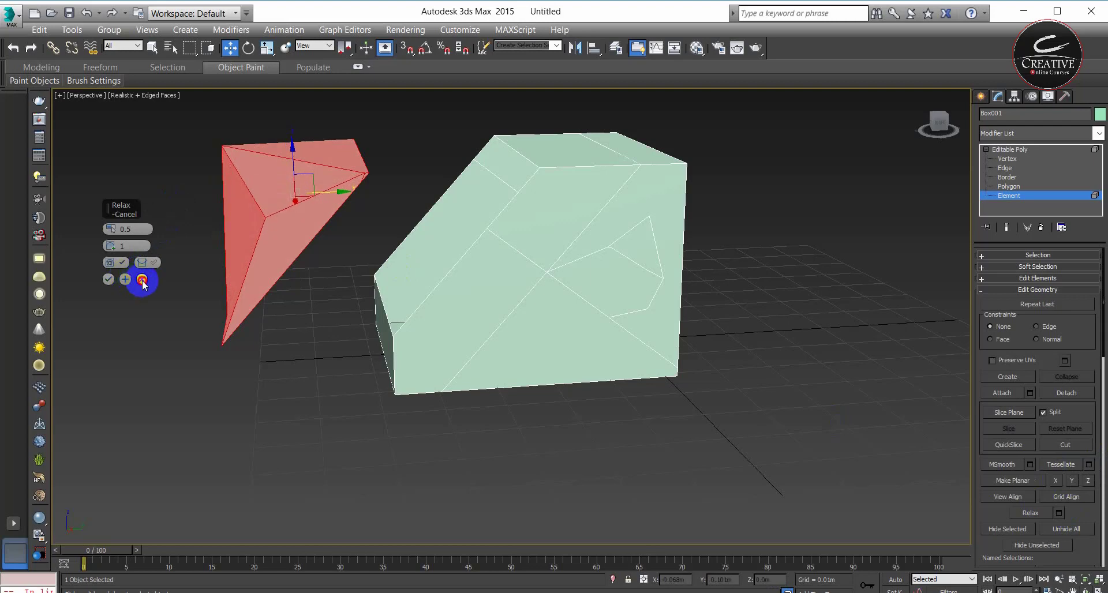
pyautogui.click(142, 280)
pyautogui.hotkey('ctrl', 'z')
pyautogui.hotkey('ctrl', 'z')
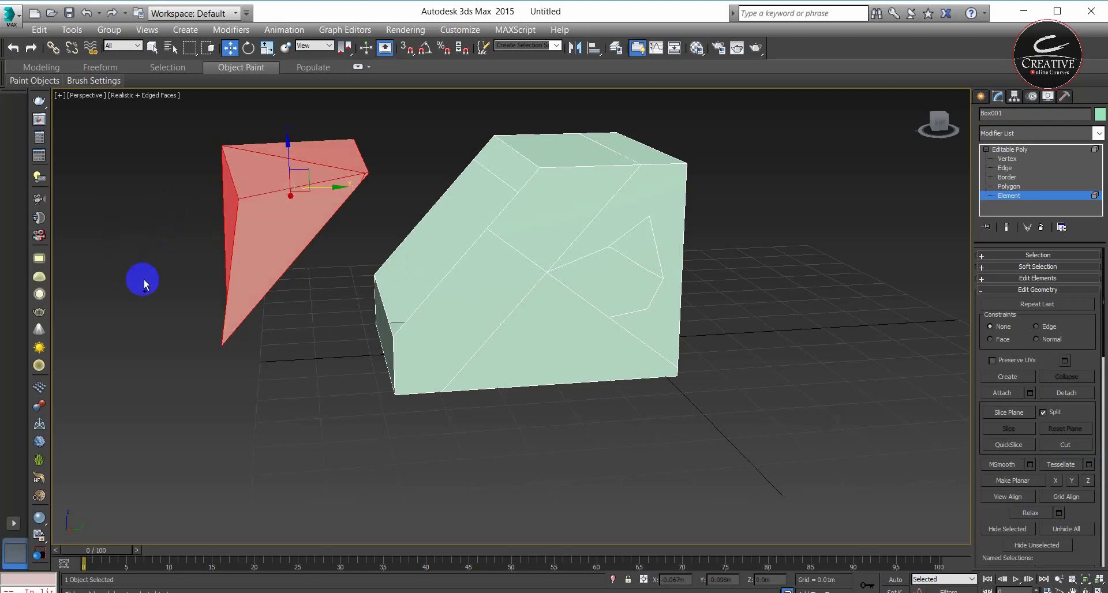
pyautogui.hotkey('ctrl', 'z')
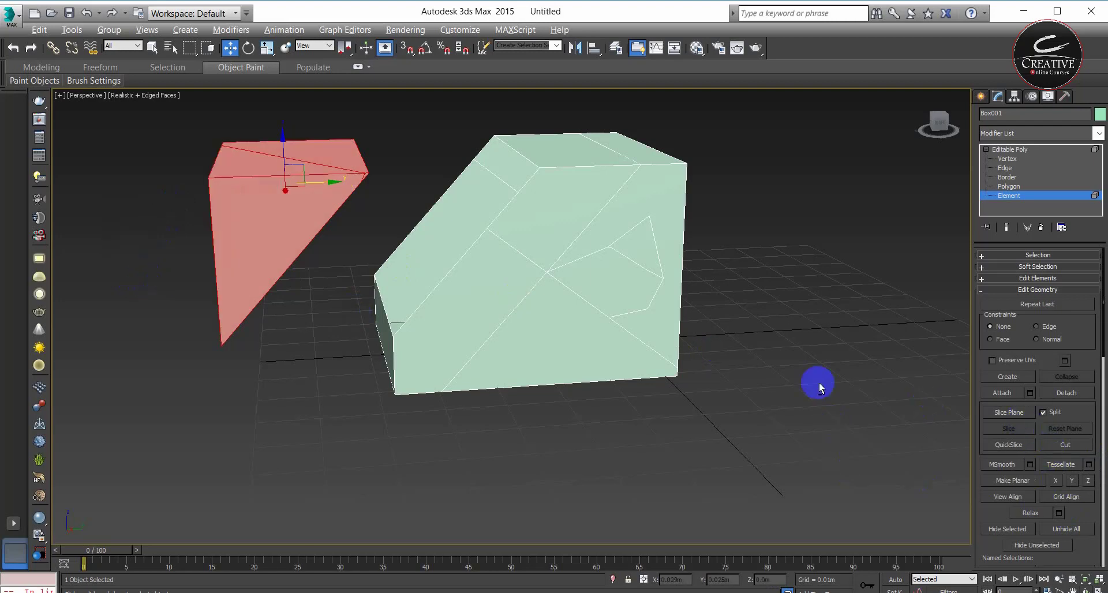
# Orbit around the pieces and select the larger box element
pyautogui.moveTo(816, 383)
pyautogui.keyDown('alt'); pyautogui.mouseDown(button='middle')
pyautogui.moveTo(745, 388)
pyautogui.moveTo(667, 333)
pyautogui.mouseUp(button='middle'); pyautogui.keyUp('alt')
pyautogui.click(637, 265)
pyautogui.moveTo(637, 264)
pyautogui.keyDown('alt'); pyautogui.mouseDown(button='middle')
pyautogui.moveTo(648, 317)
pyautogui.moveTo(622, 319)
pyautogui.mouseUp(button='middle'); pyautogui.keyUp('alt')
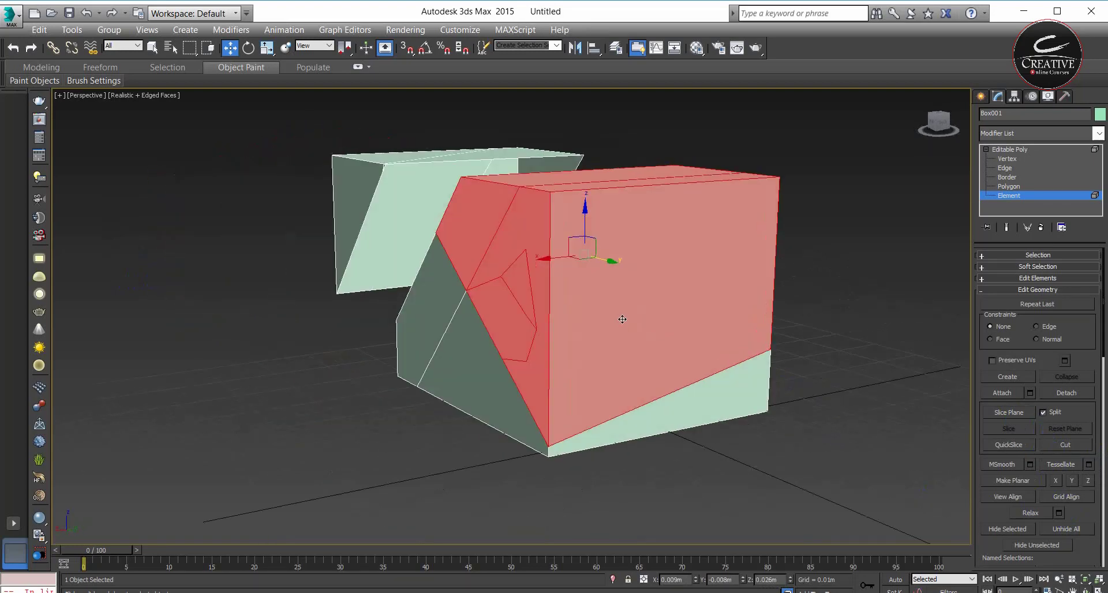
# Select the box's front face and tessellate it twice by Edge into an 8×8 grid
pyautogui.press('4')
pyautogui.click(646, 260)
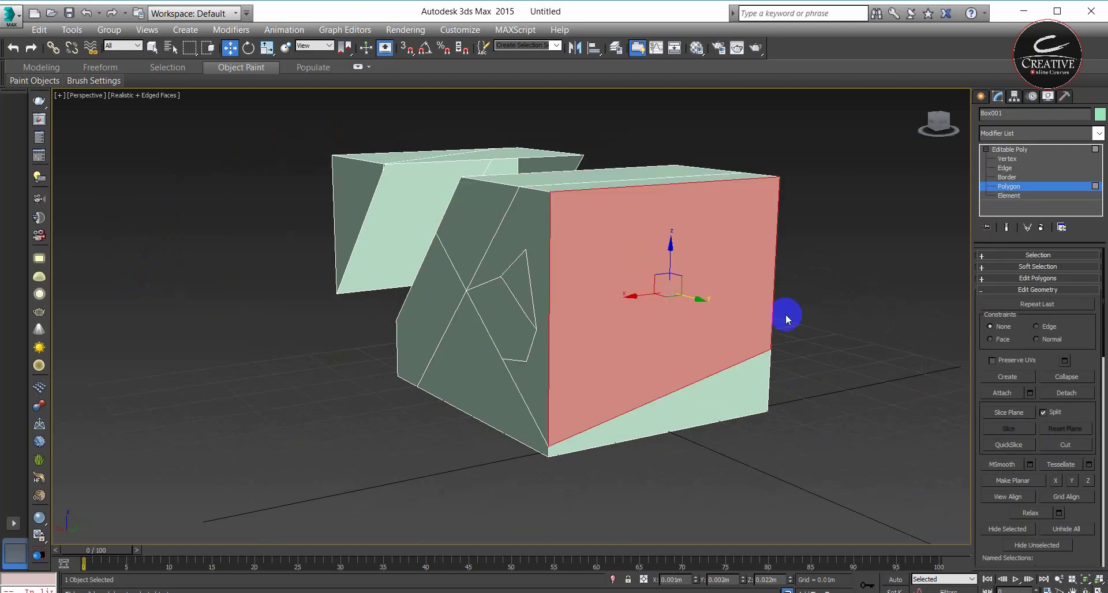
pyautogui.click(1089, 464)
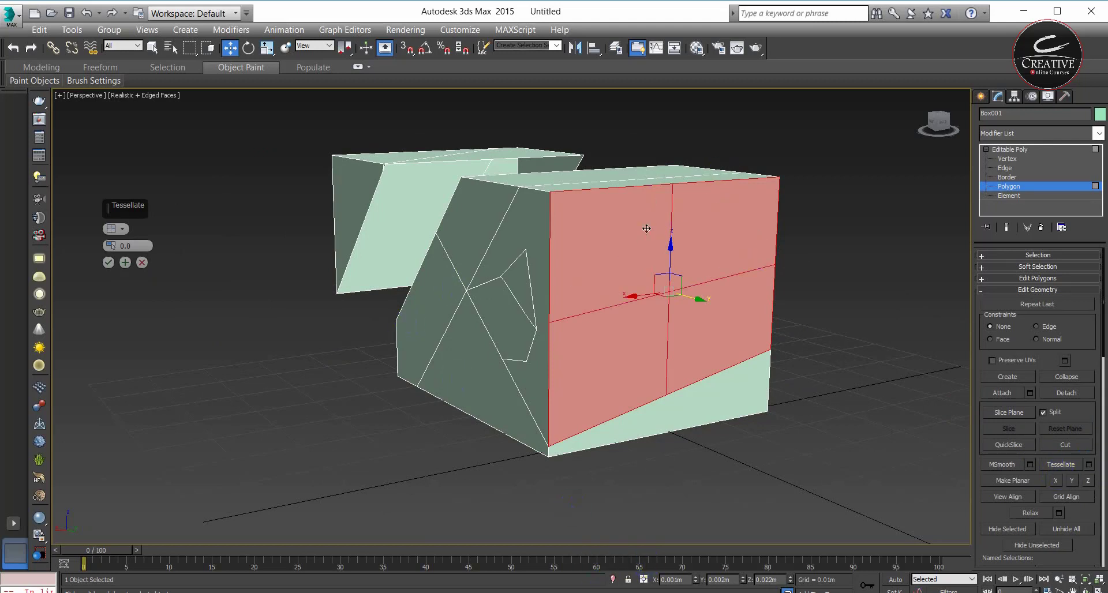
pyautogui.click(115, 229)
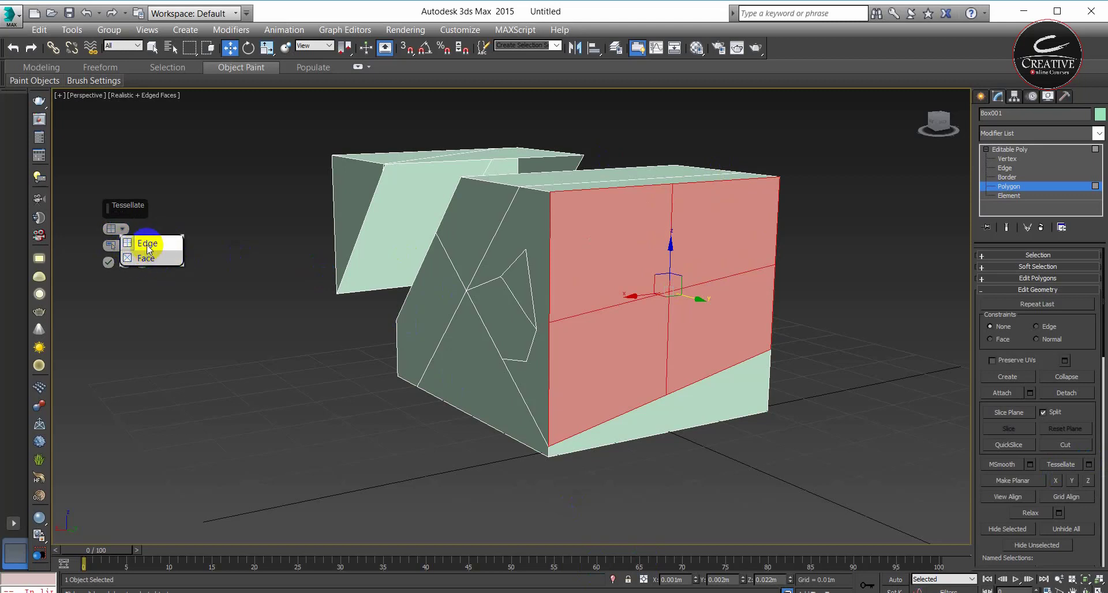
pyautogui.click(148, 247)
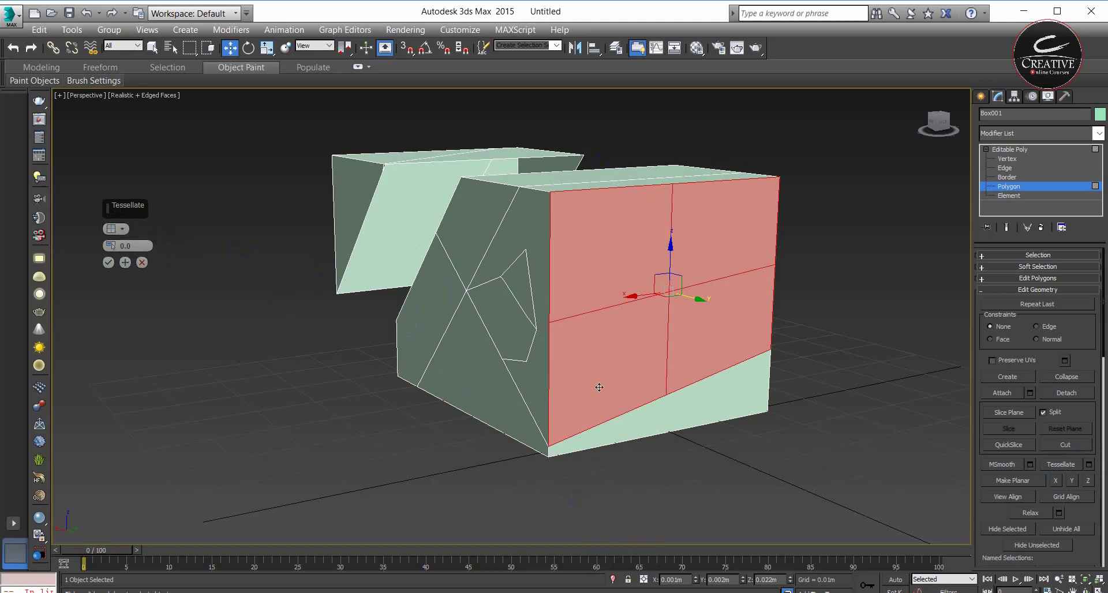
pyautogui.click(124, 263)
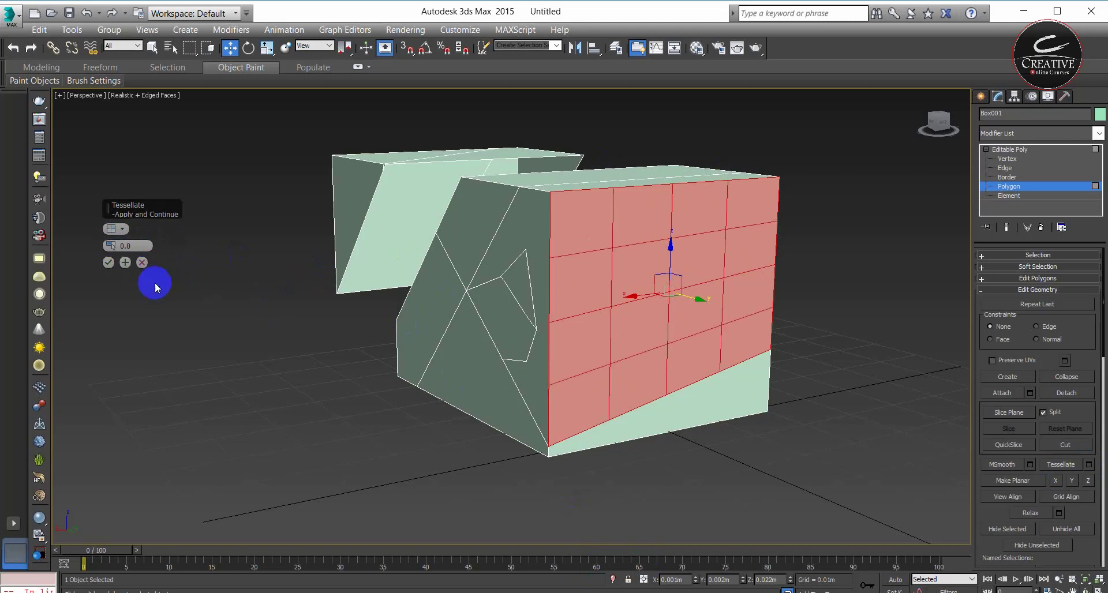
pyautogui.click(124, 263)
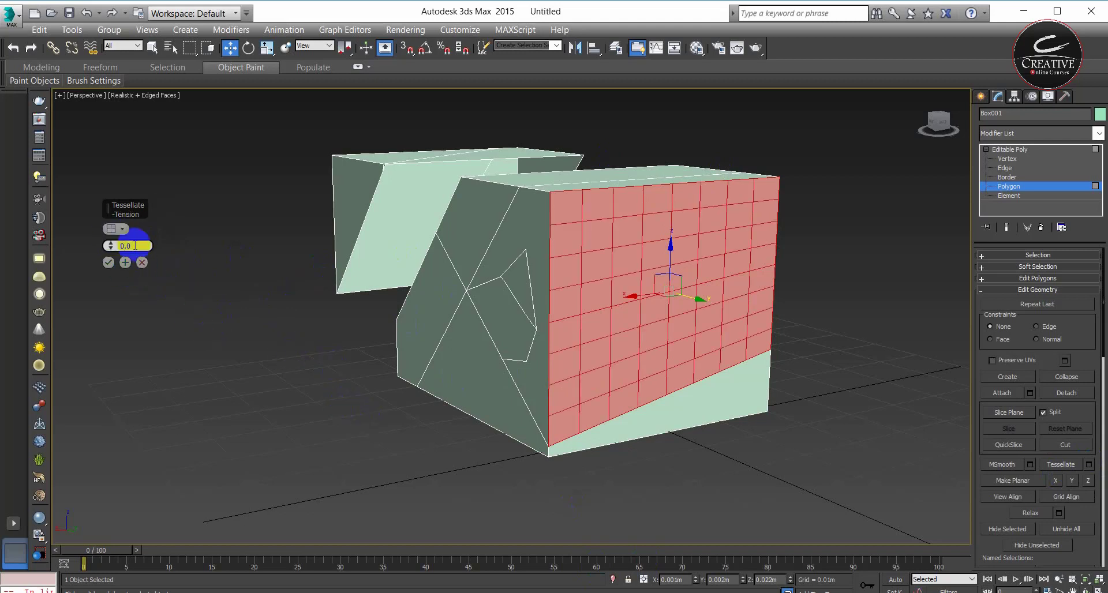
# Switch tessellation to Face for criss-crossed triangles and confirm with OK
pyautogui.click(114, 228)
pyautogui.click(138, 251)
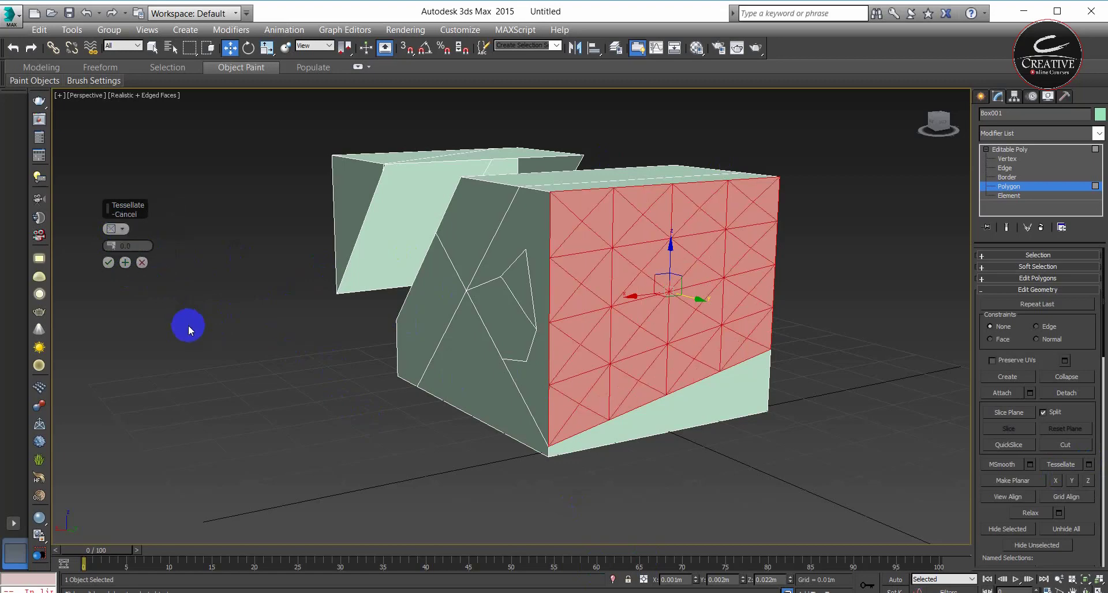
pyautogui.click(108, 262)
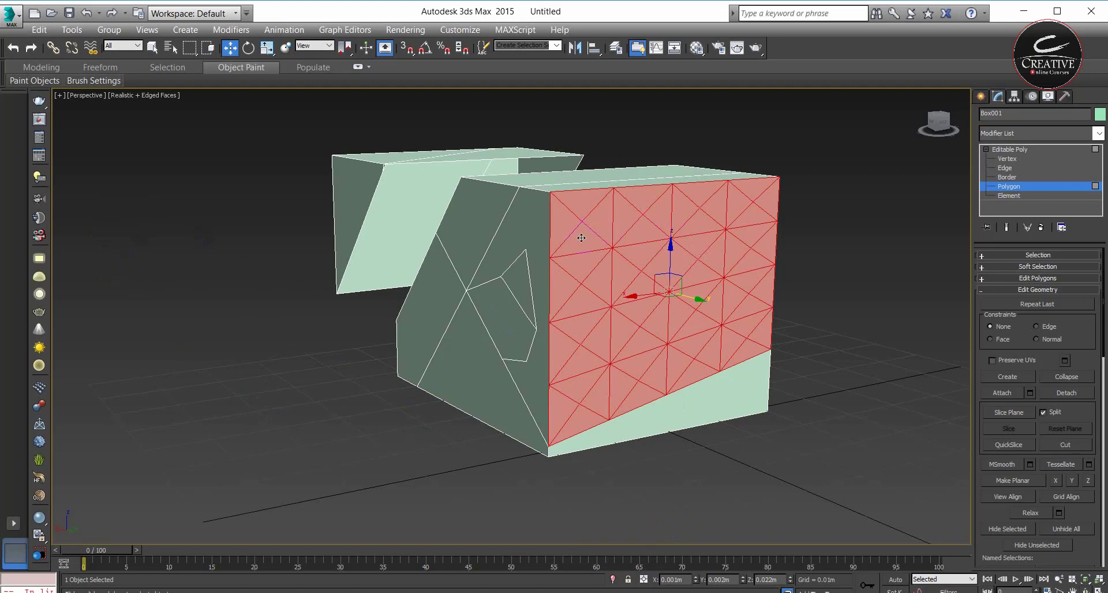
pyautogui.click(1061, 133)
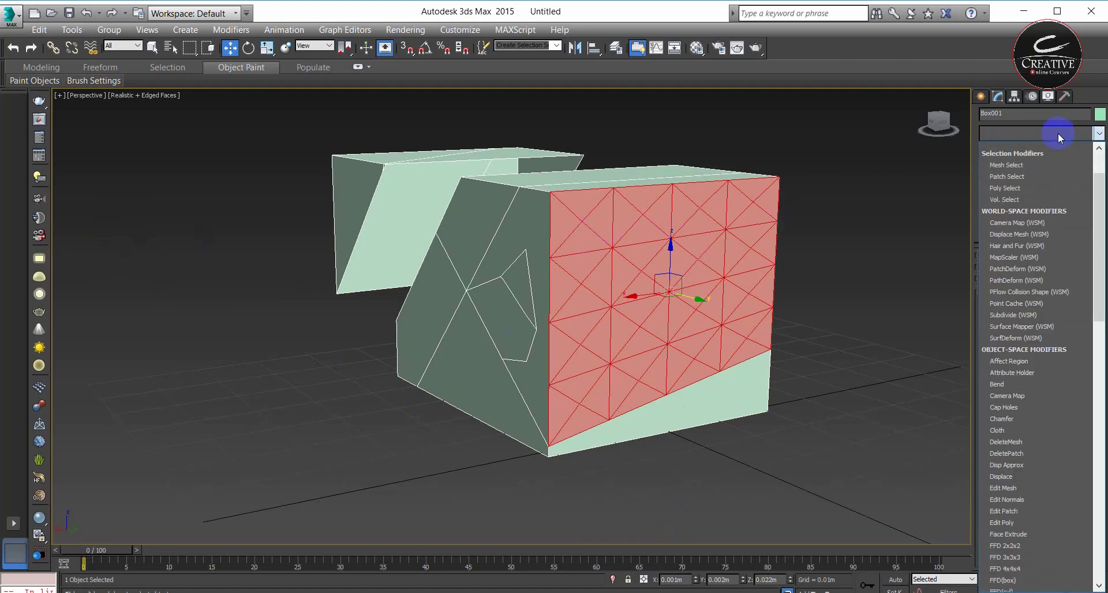
# Limit the Lattice modifier to selected polygons, use edge struts only, and change the strut radius
pyautogui.press('l')
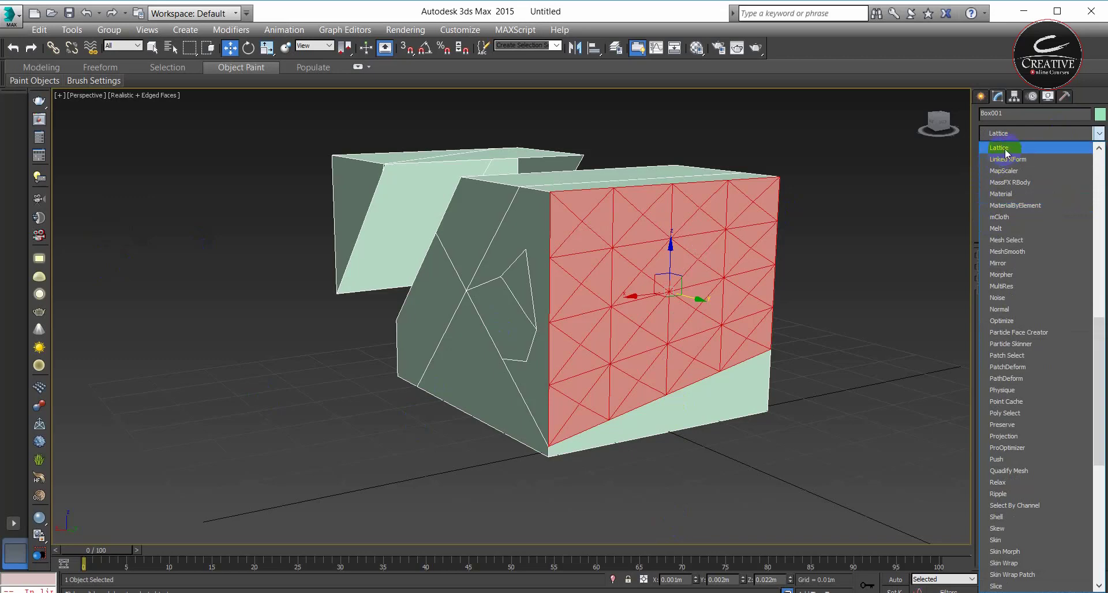
pyautogui.click(1007, 149)
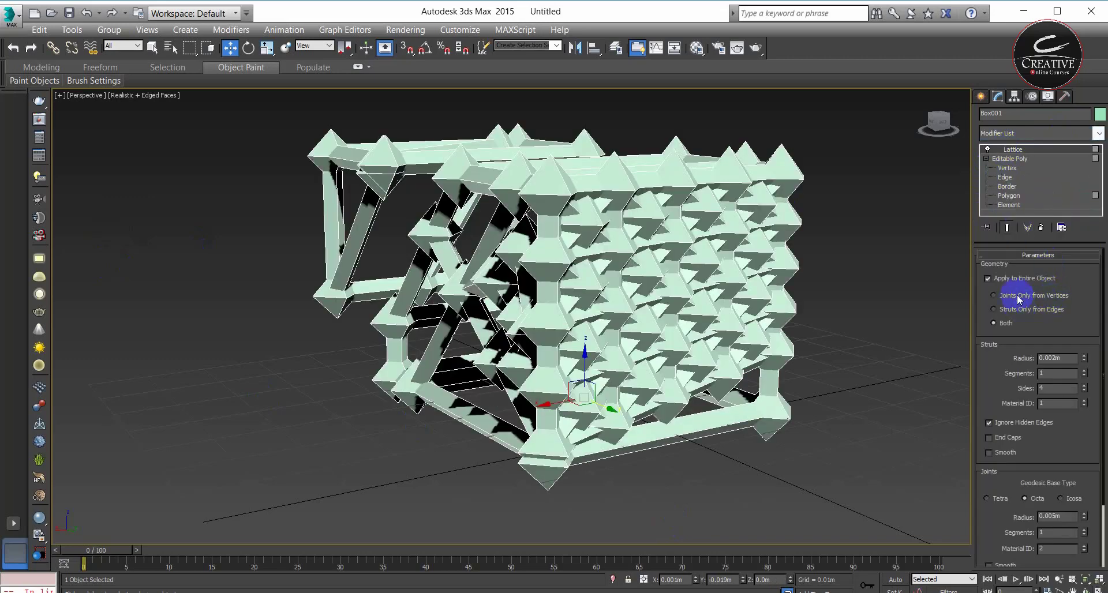
pyautogui.click(1002, 280)
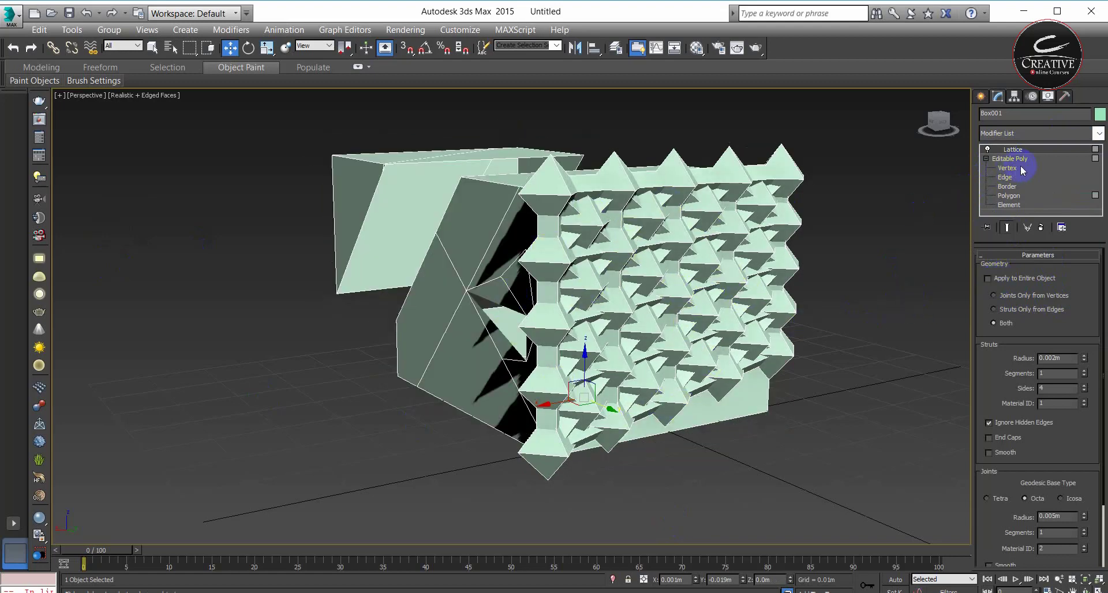
pyautogui.click(1009, 195)
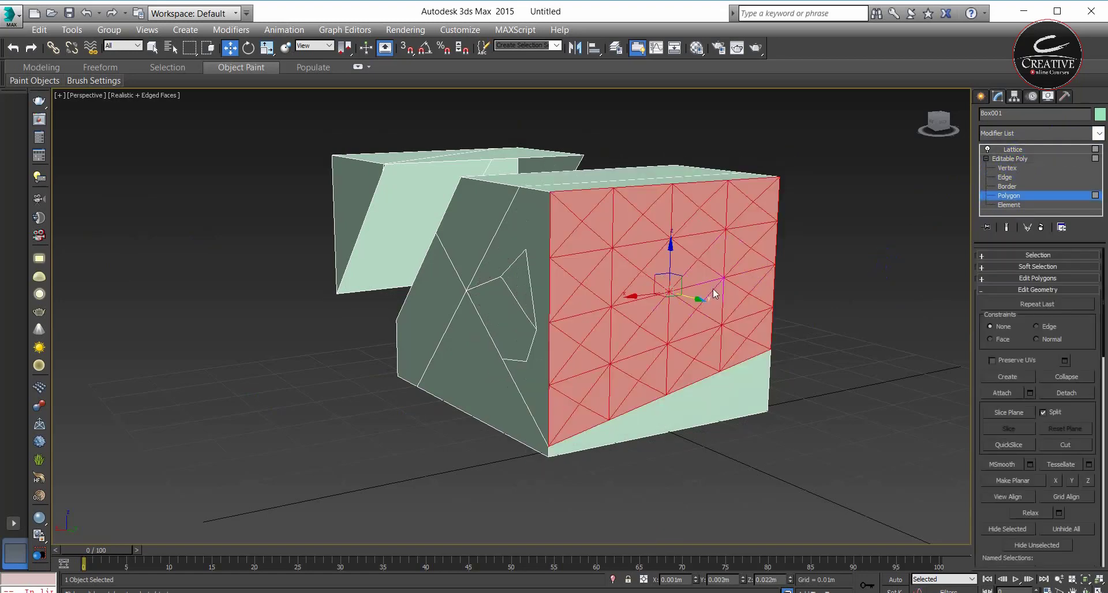
pyautogui.click(1017, 151)
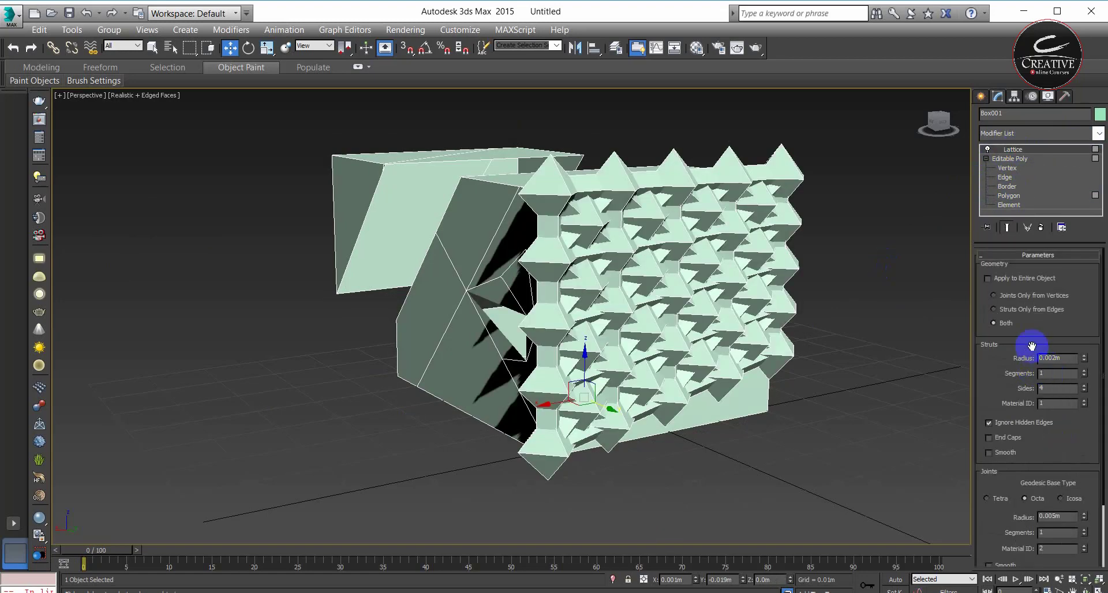
pyautogui.click(1011, 310)
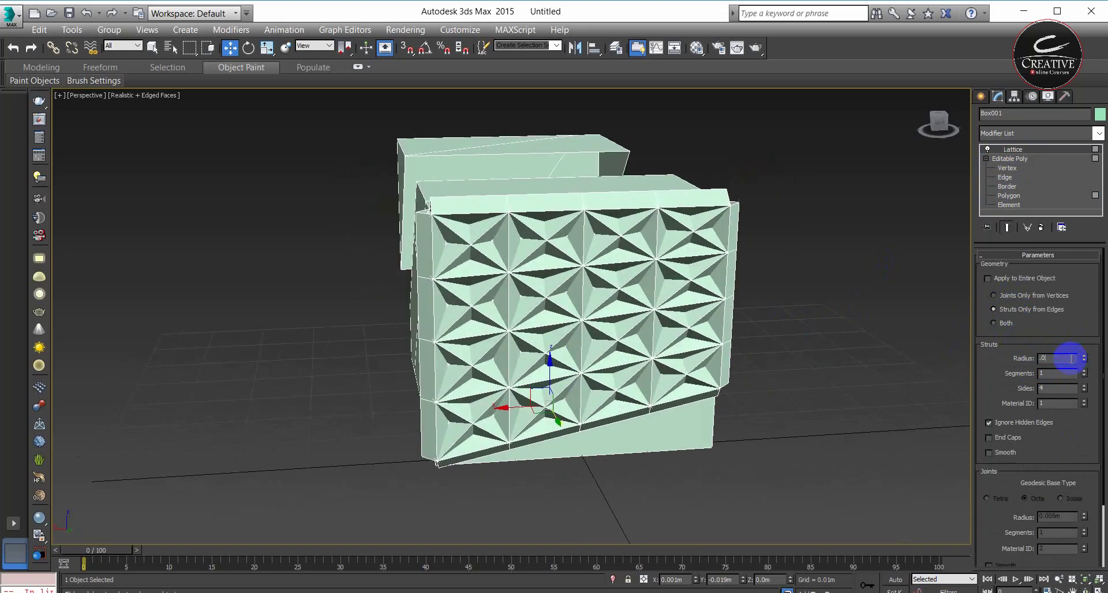
pyautogui.write('.0002')
pyautogui.press('Return')
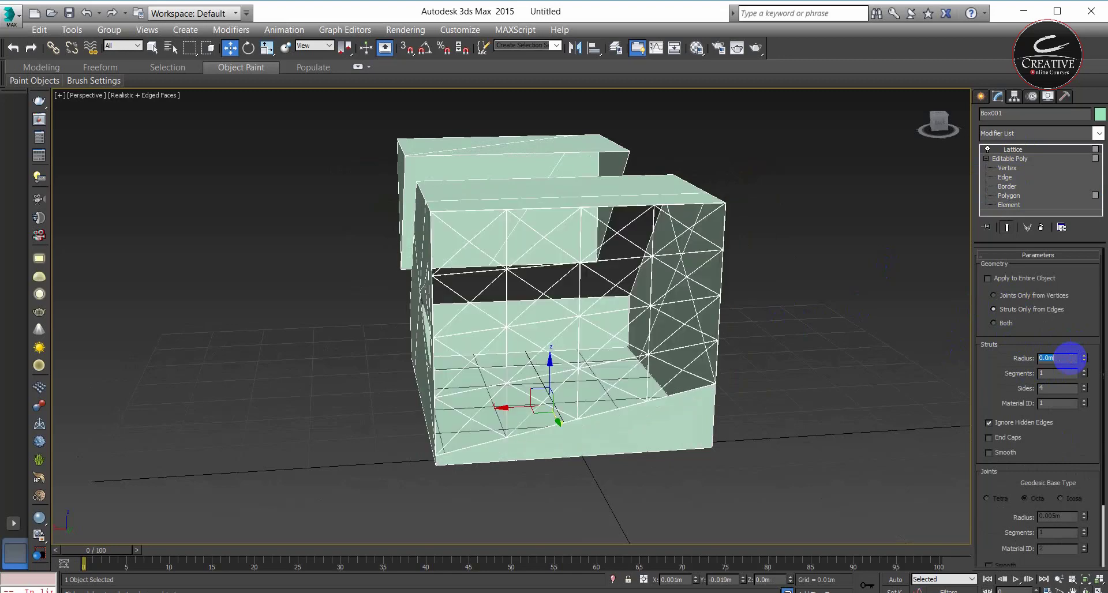
pyautogui.moveTo(870, 346)
pyautogui.keyDown('alt'); pyautogui.mouseDown(button='middle')
pyautogui.moveTo(737, 371)
pyautogui.moveTo(772, 375)
pyautogui.mouseUp(button='middle'); pyautogui.keyUp('alt')
pyautogui.write('3')
pyautogui.click(1056, 362)
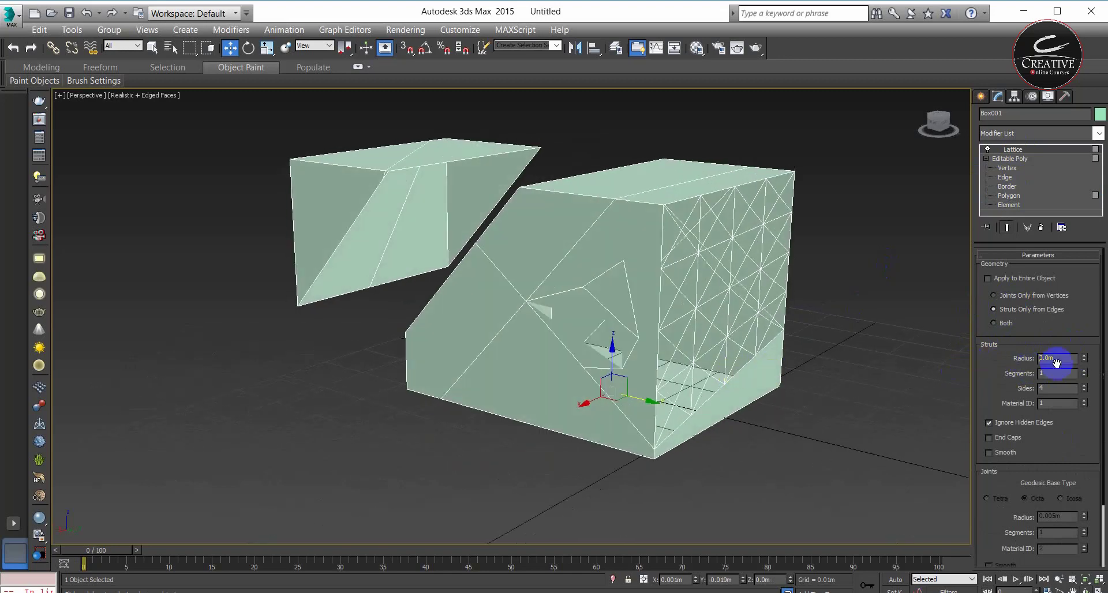
pyautogui.keyDown('alt'); pyautogui.moveTo(787, 428); pyautogui.dragTo(764, 421, button='middle'); pyautogui.keyUp('alt')
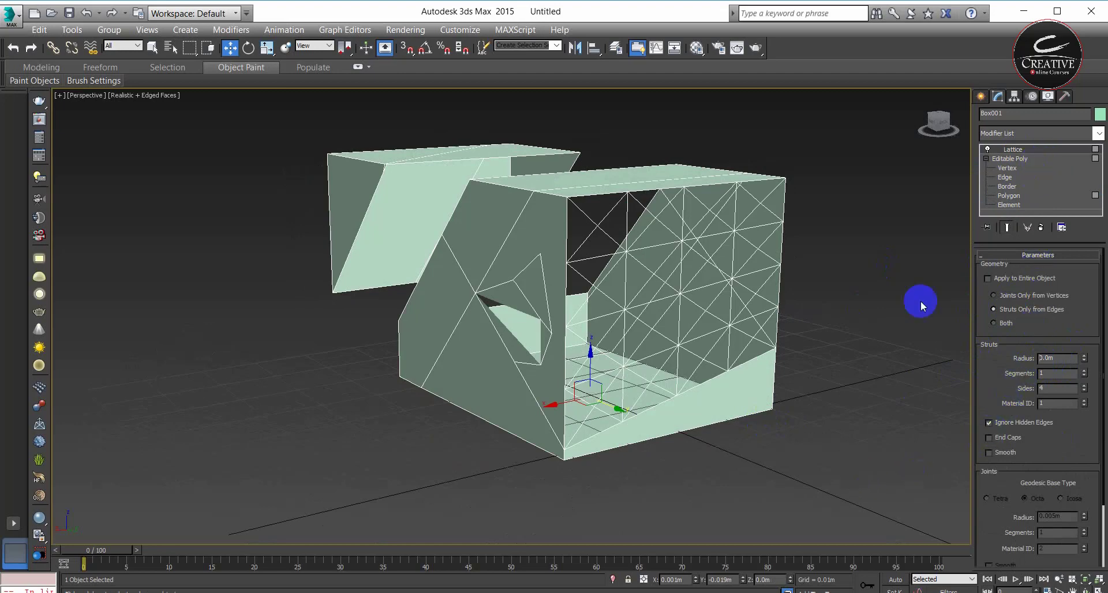
# Remove the Lattice modifier, leave Polygon level and delete Box001
pyautogui.click(1041, 228)
pyautogui.press('4')
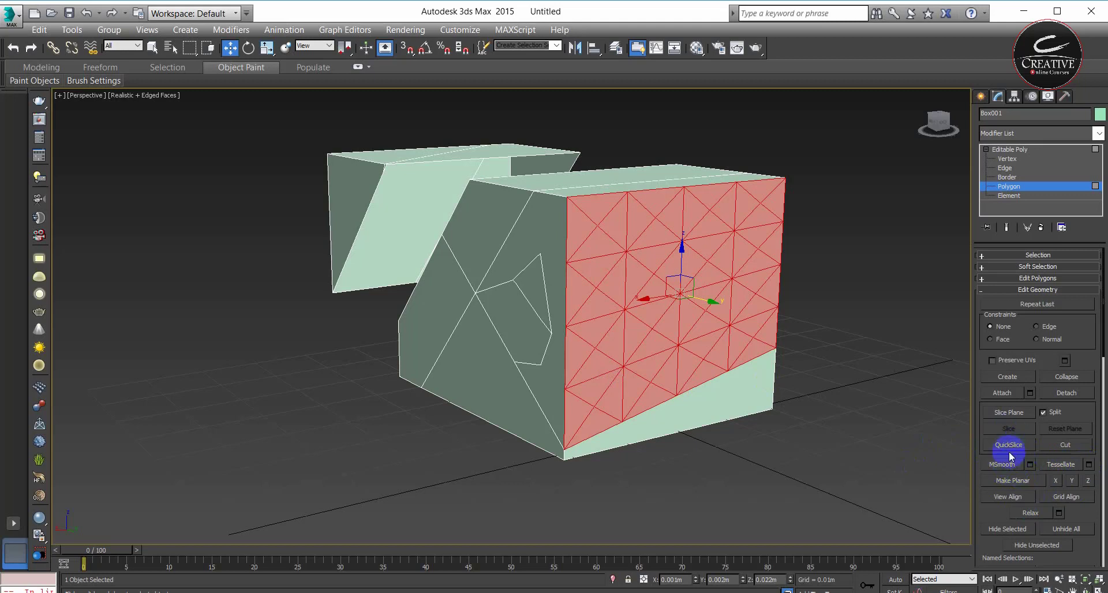
pyautogui.click(1003, 290)
pyautogui.click(1002, 150)
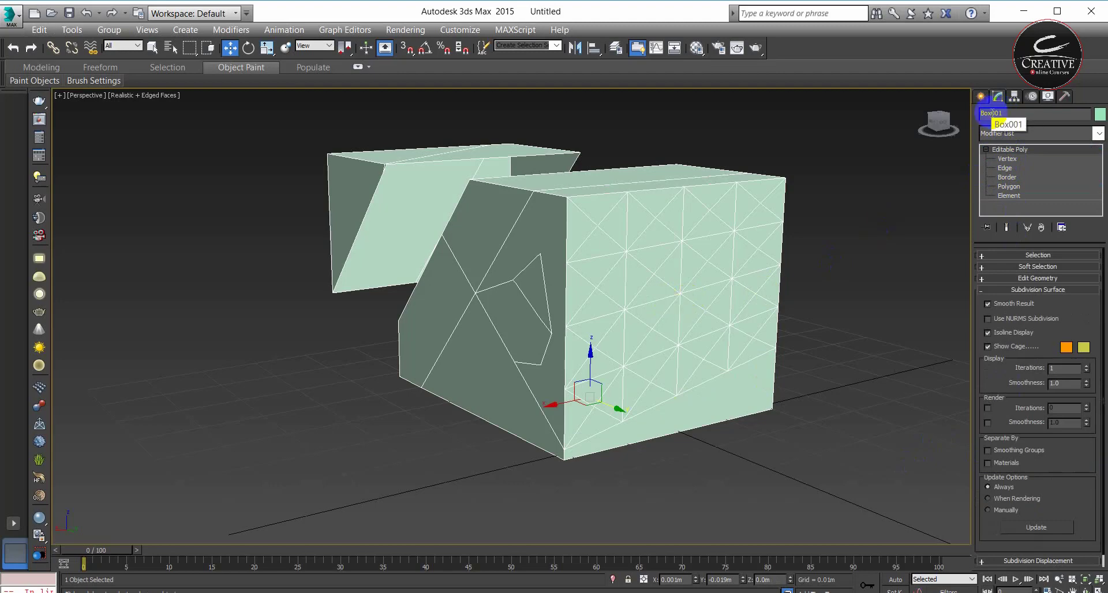
pyautogui.press('Delete')
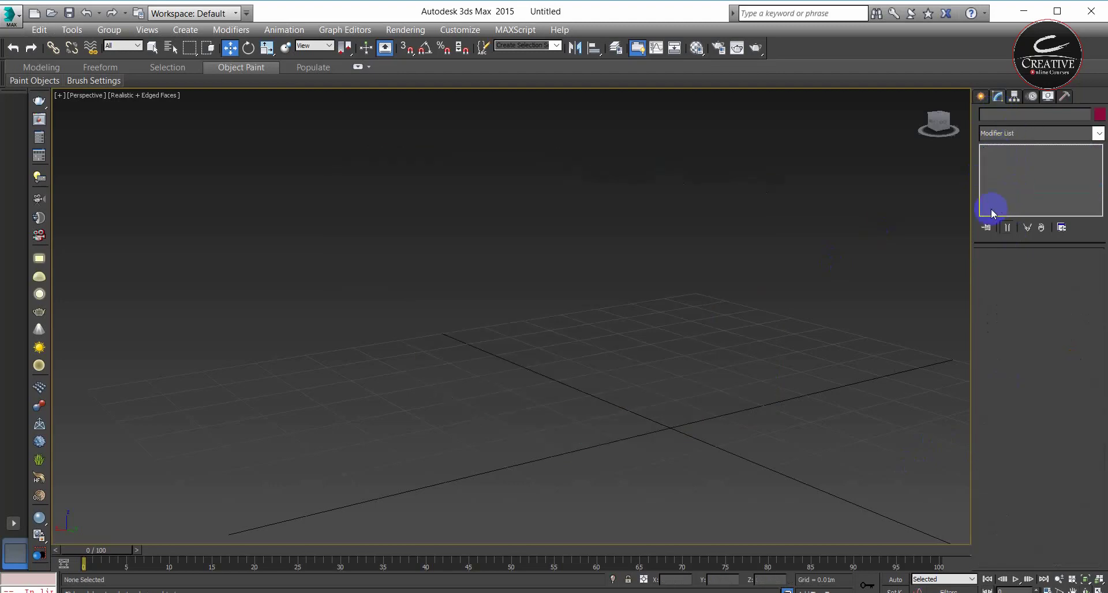
# Create a new standard box primitive by dragging its base and height on the grid
pyautogui.click(981, 96)
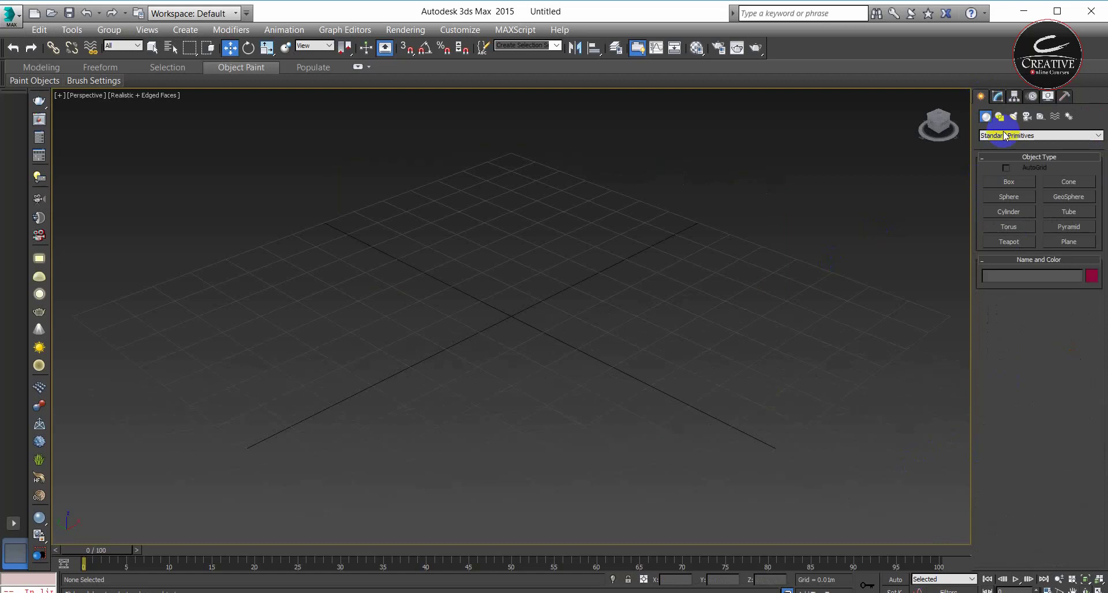
pyautogui.click(1009, 182)
pyautogui.moveTo(485, 257); pyautogui.dragTo(507, 448)
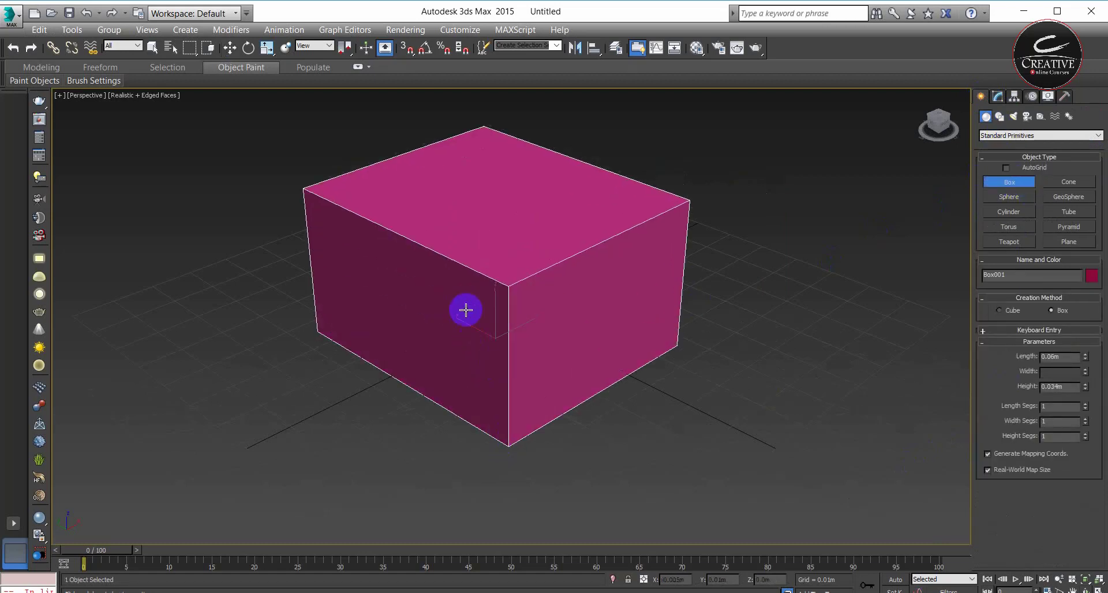
pyautogui.click(460, 280)
pyautogui.rightClick(603, 277)
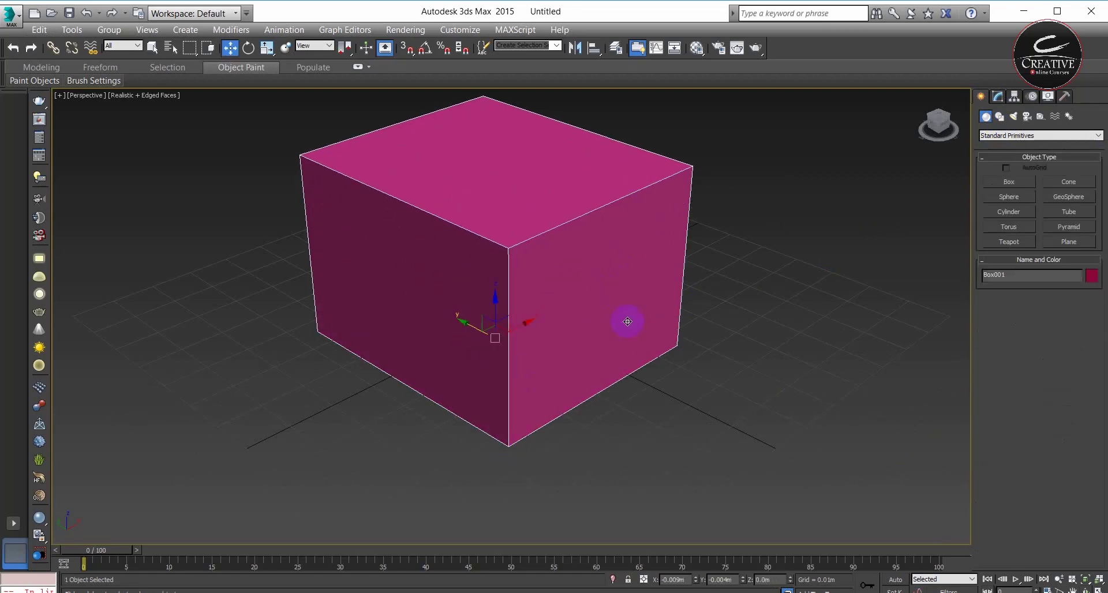
pyautogui.rightClick(569, 297)
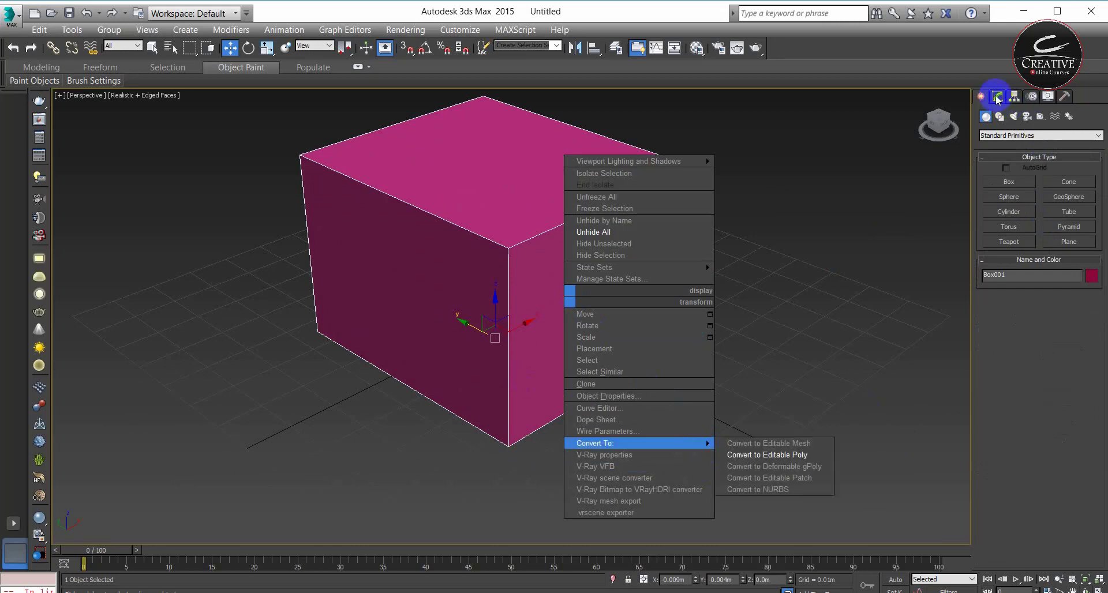
pyautogui.click(997, 96)
# Give the box 4 length, width and height segments and convert it to an Editable Poly
pyautogui.click(998, 96)
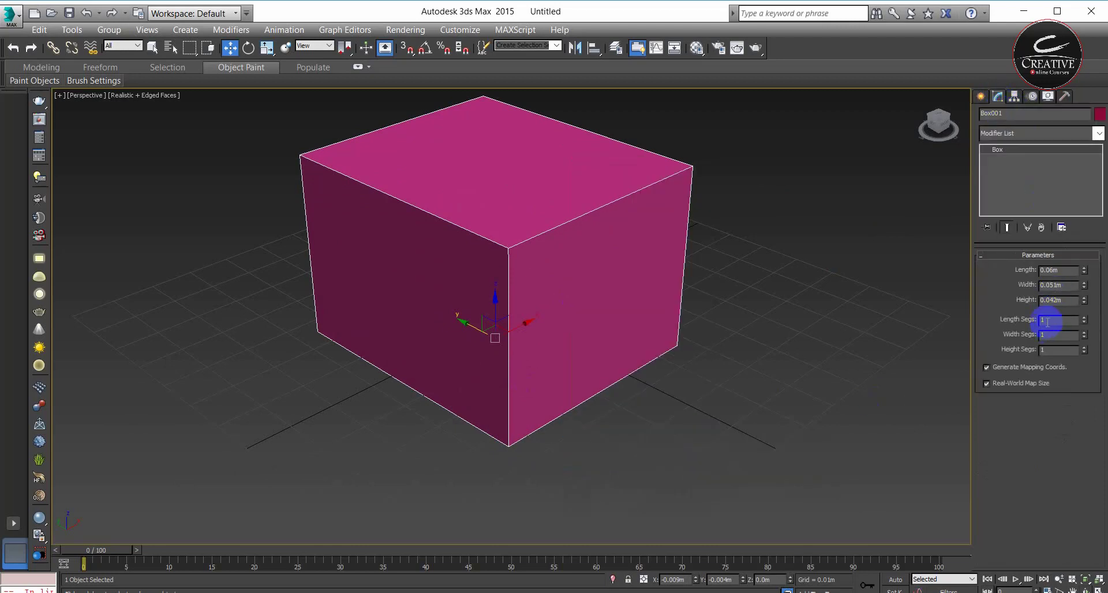
pyautogui.write('4')
pyautogui.press('Tab')
pyautogui.write('4')
pyautogui.press('Tab')
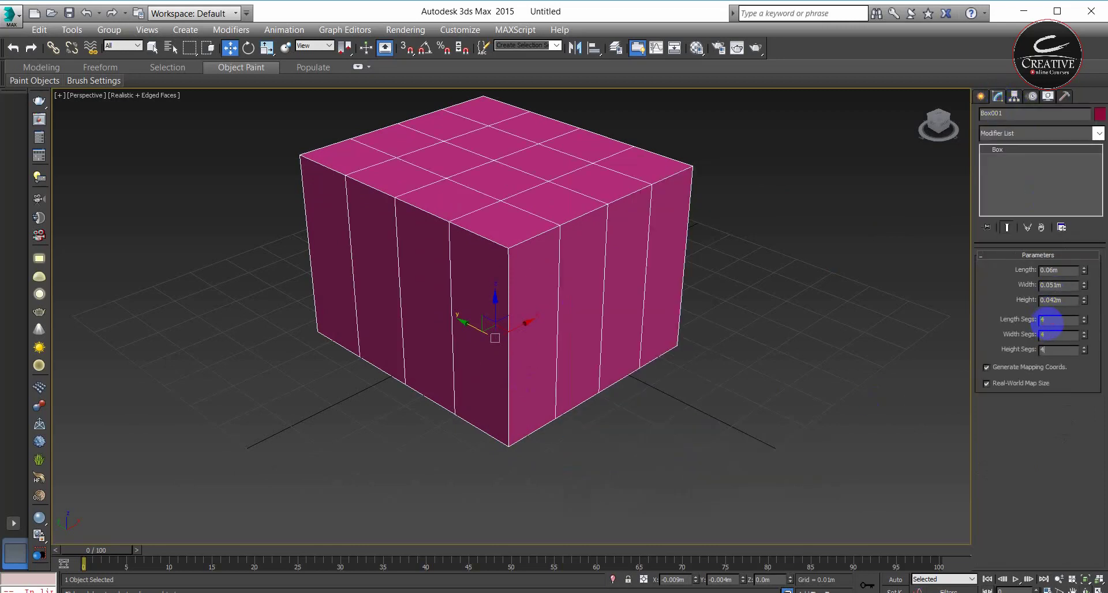
pyautogui.write('4')
pyautogui.press('Return')
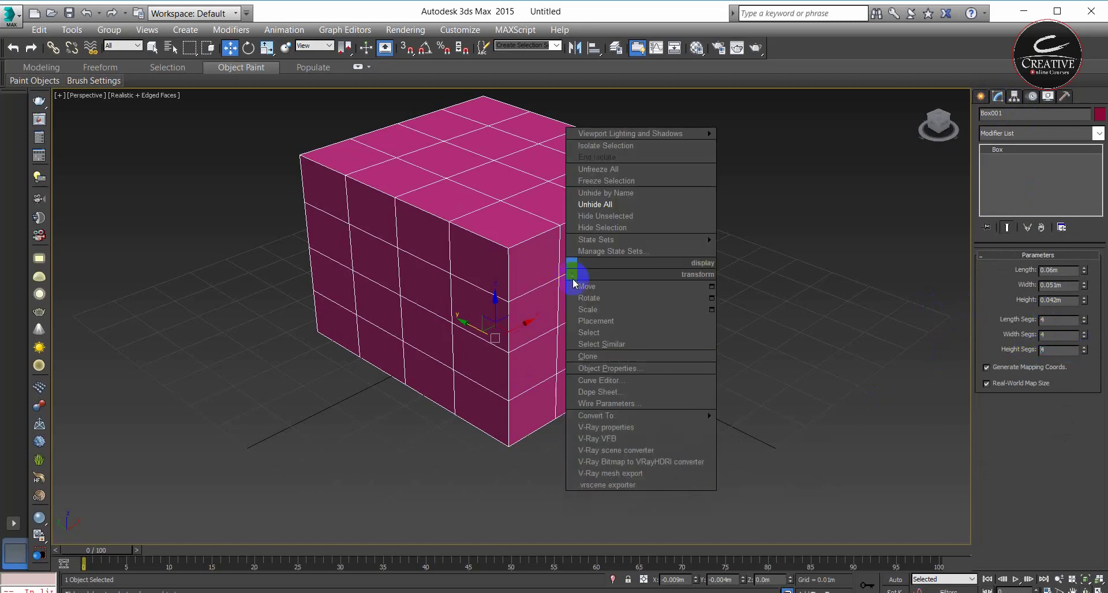
pyautogui.rightClick(572, 269)
pyautogui.moveTo(597, 415)
pyautogui.click(758, 428)
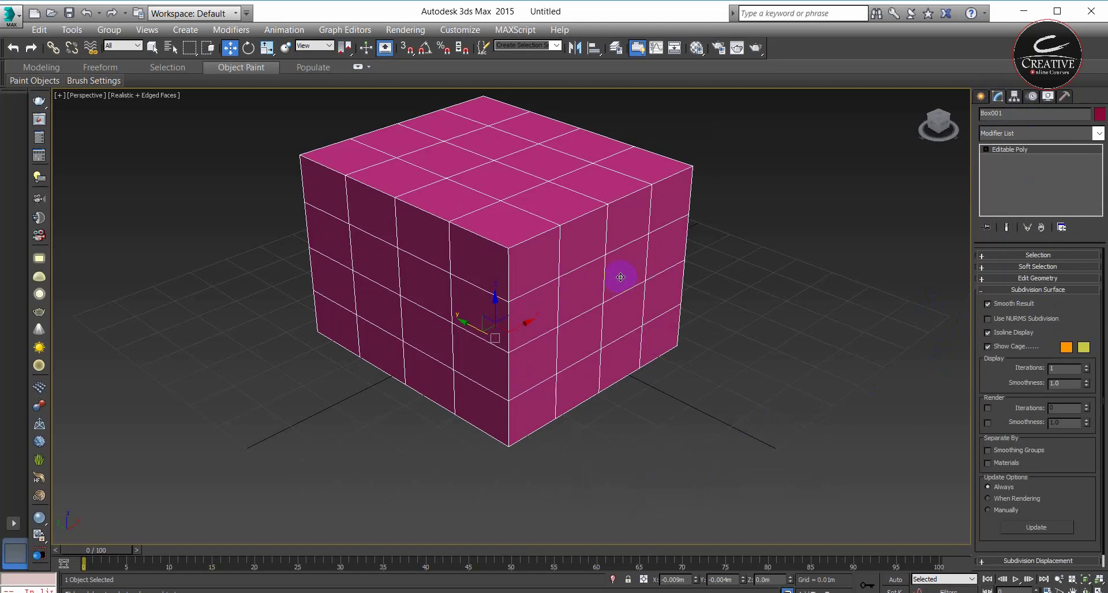
# At Polygon level, select three adjacent polygons on the box's front face
pyautogui.press('4')
pyautogui.click(620, 270)
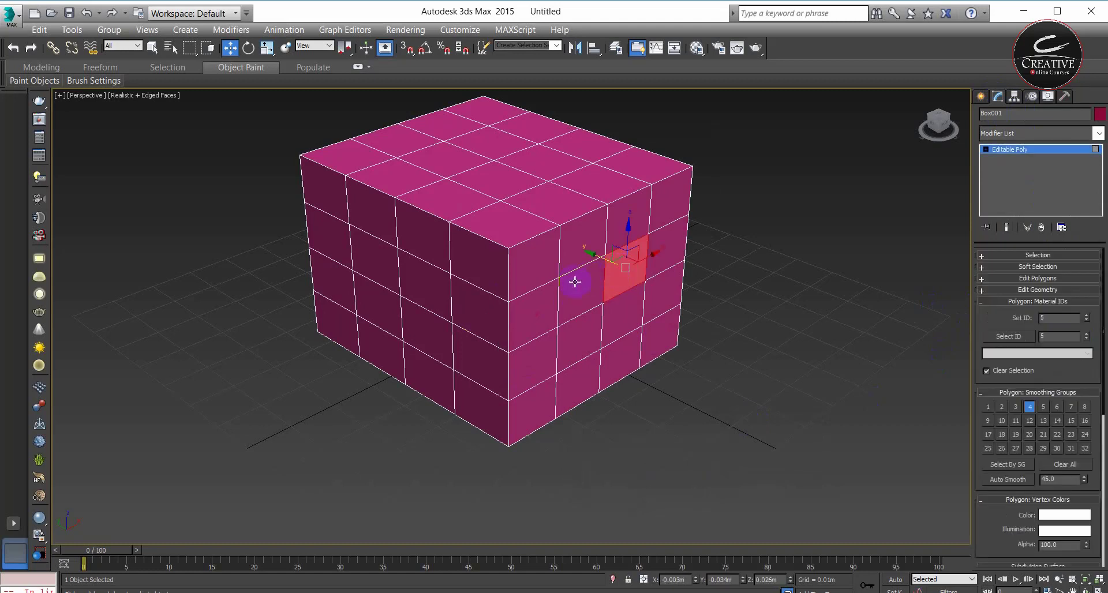
pyautogui.keyDown('ctrl'); pyautogui.click(571, 285); pyautogui.keyUp('ctrl')
pyautogui.keyDown('ctrl'); pyautogui.click(534, 309); pyautogui.keyUp('ctrl')
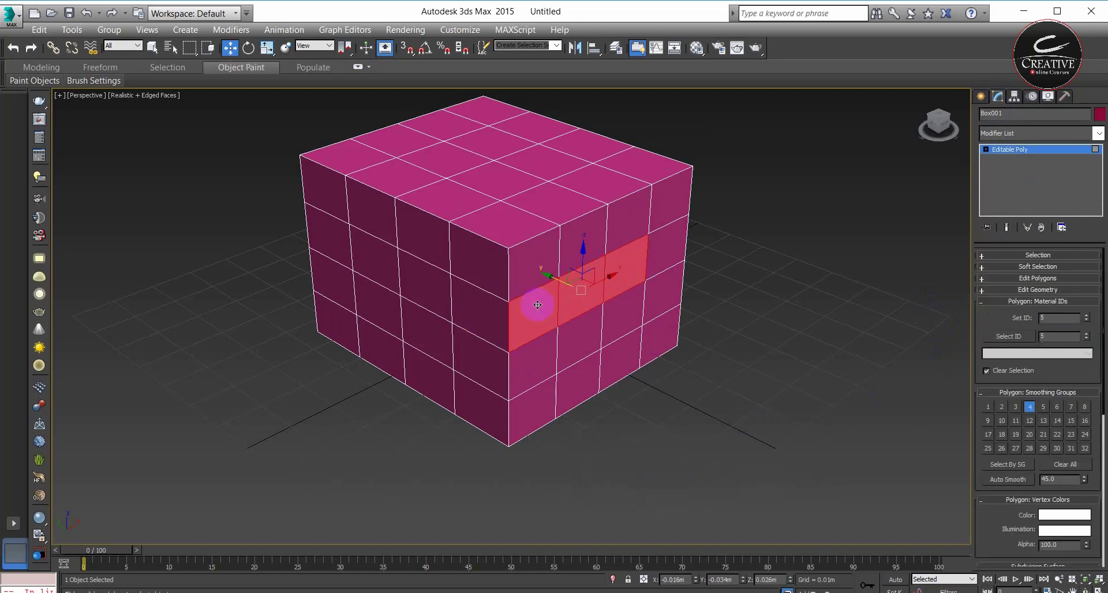
# Inset the three selected polygons with the Inset type set to By Polygon
pyautogui.click(1027, 279)
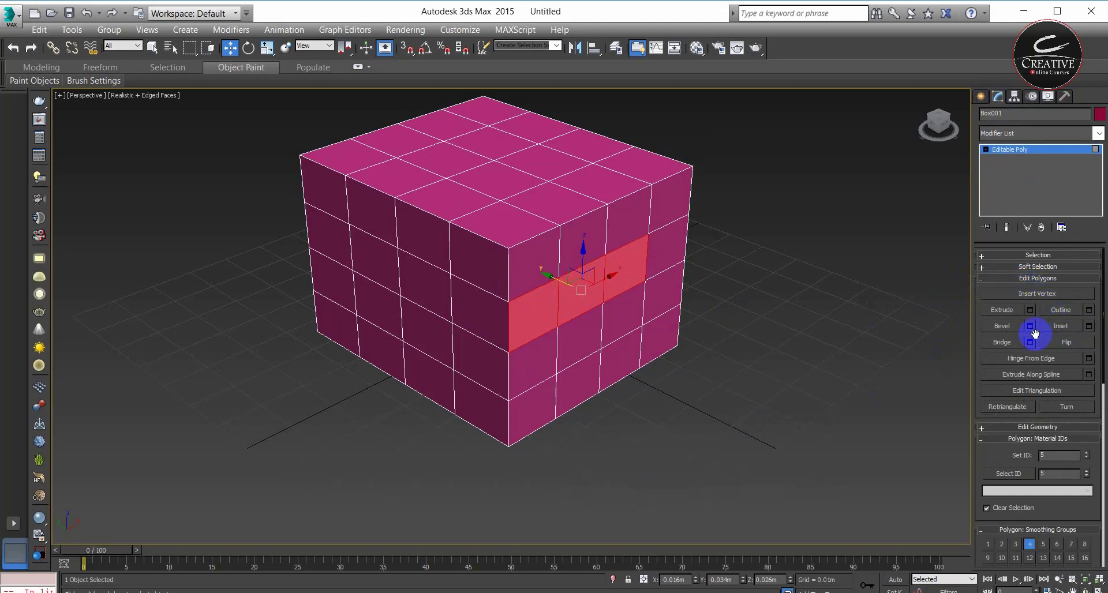
pyautogui.click(1089, 326)
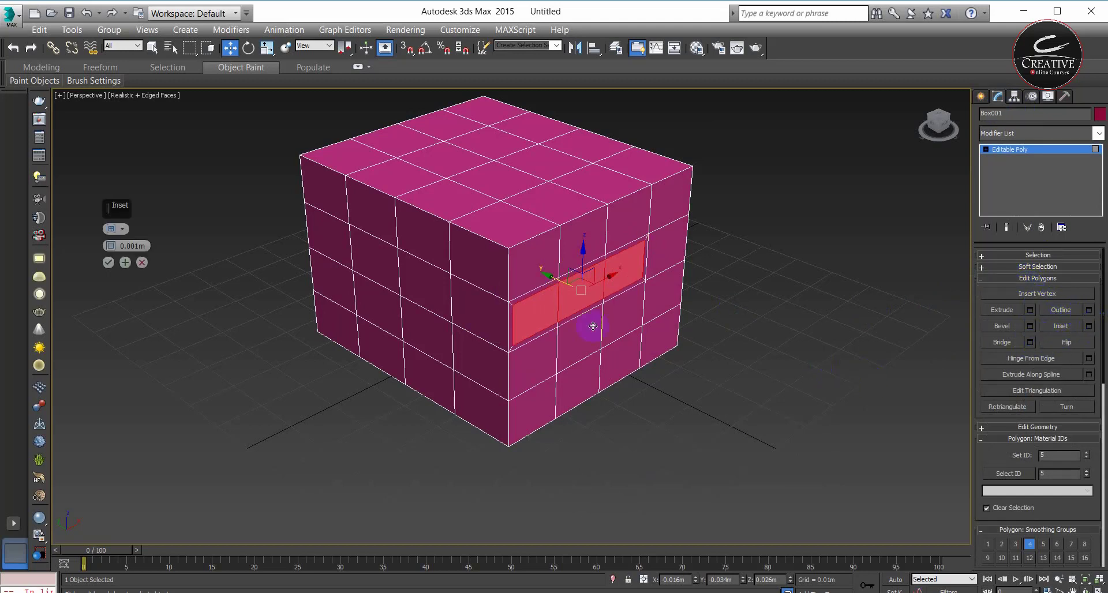
pyautogui.scroll(2, 577, 300)
pyautogui.scroll(3, 574, 300)
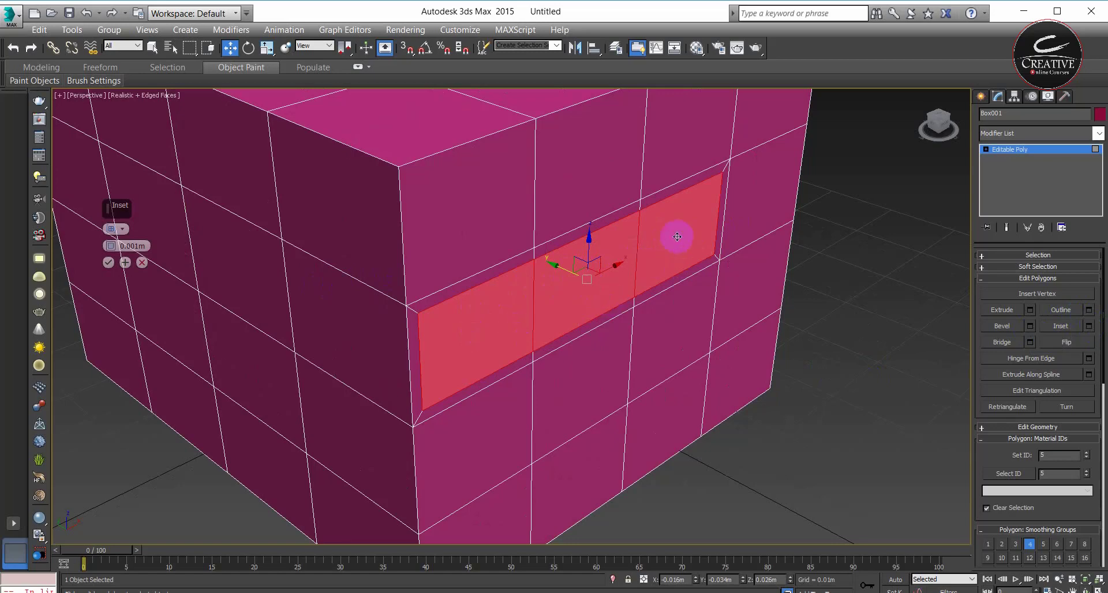
pyautogui.click(122, 229)
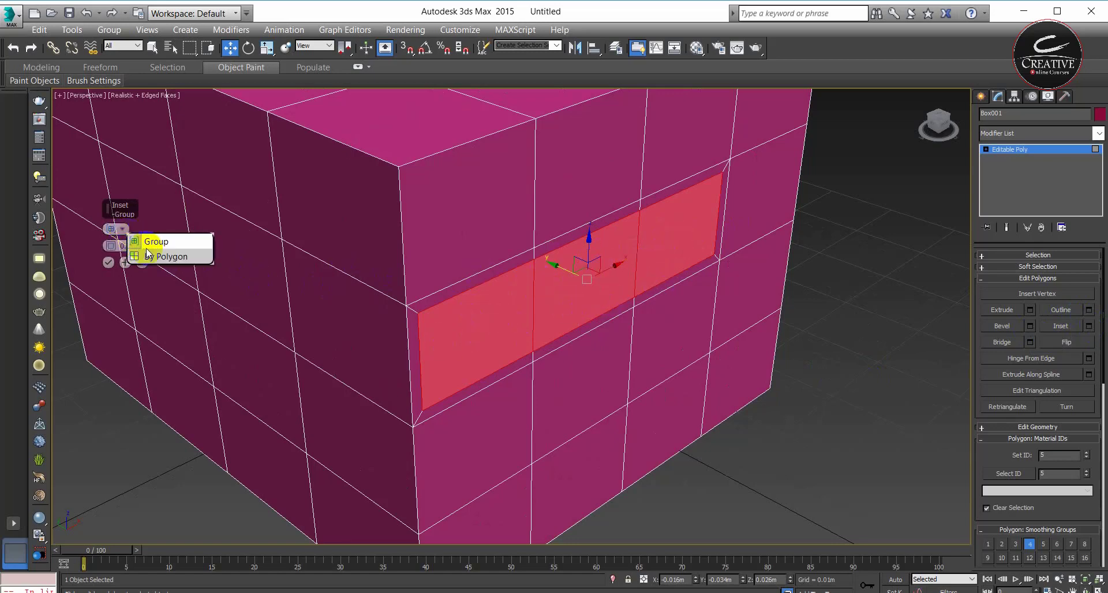
pyautogui.click(183, 259)
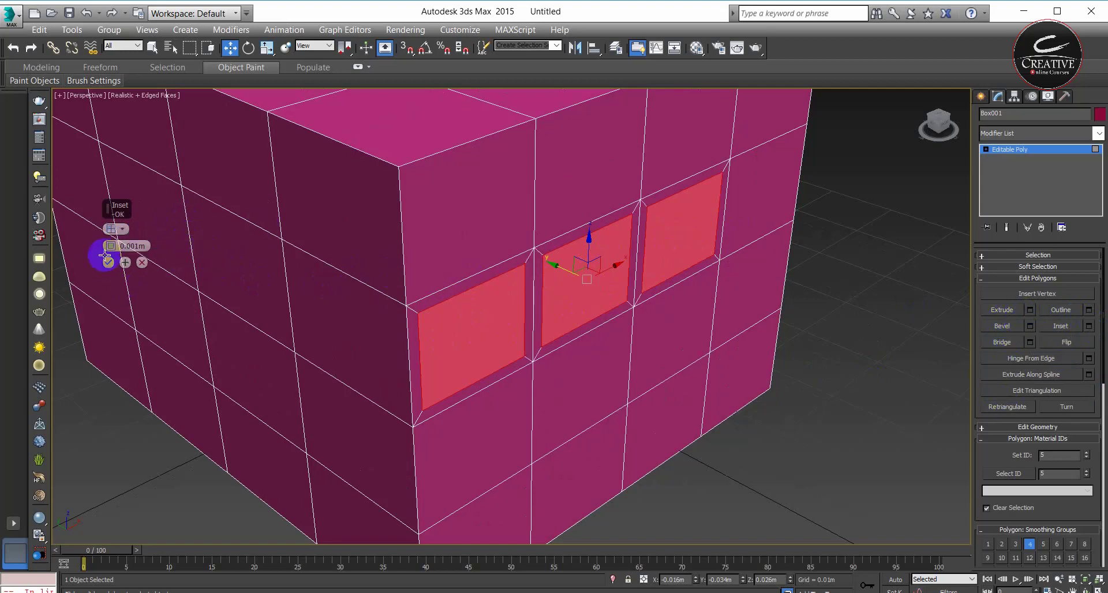
pyautogui.click(123, 230)
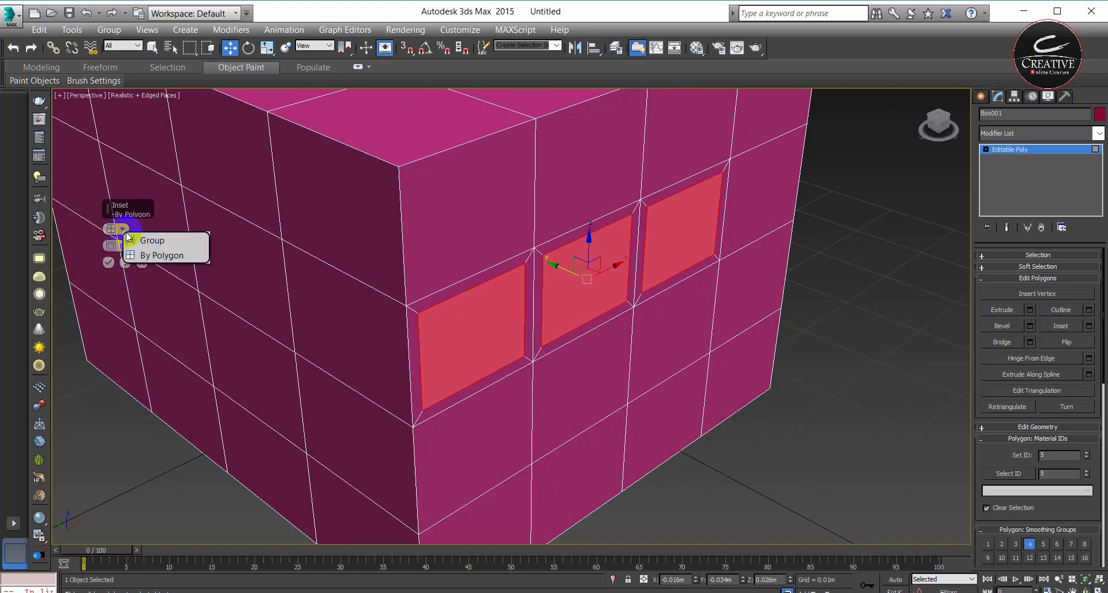
pyautogui.click(155, 261)
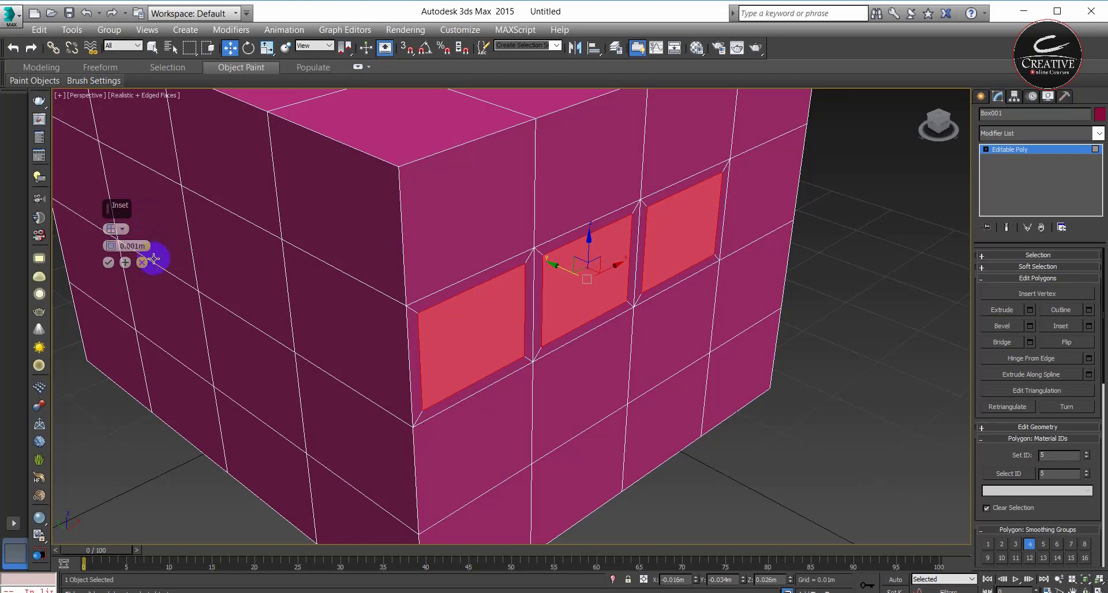
pyautogui.click(108, 263)
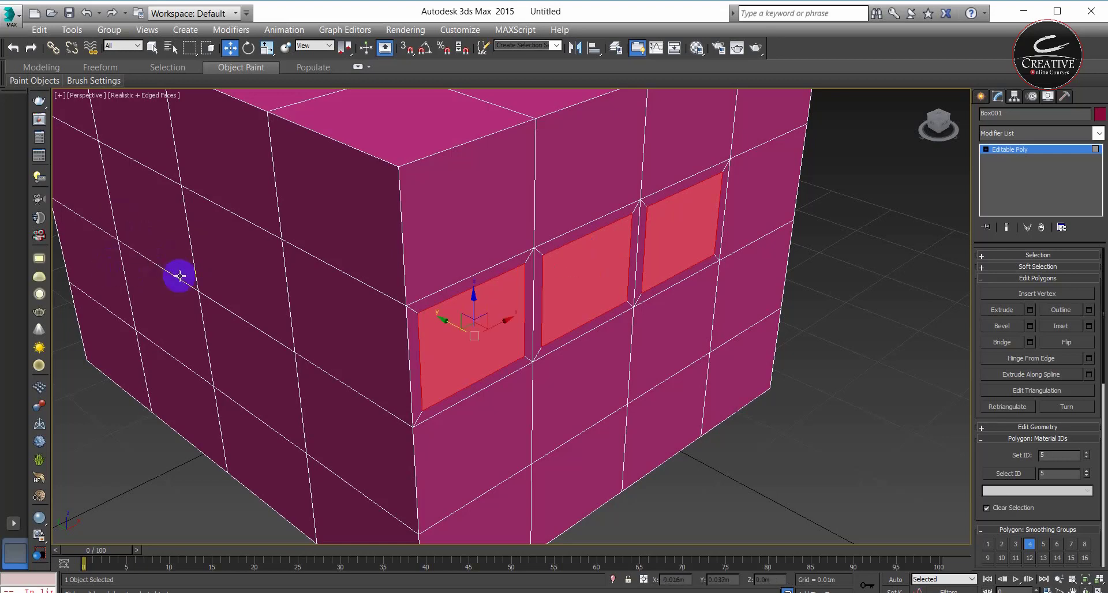